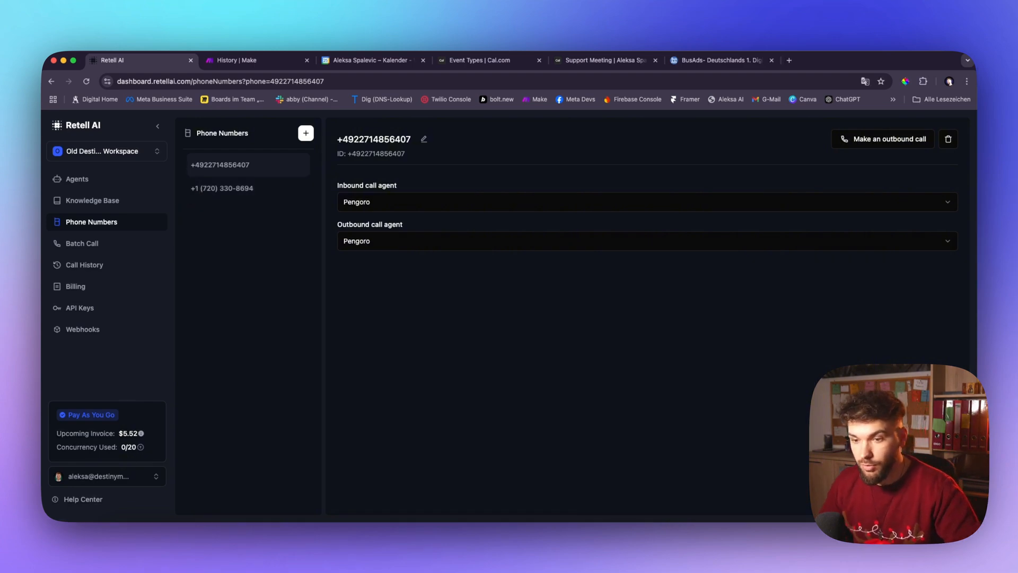
- Open the Pengoro agent and read through its general prompt, from the role description to the closing IMPORTANT instructions
left_click(132, 184)
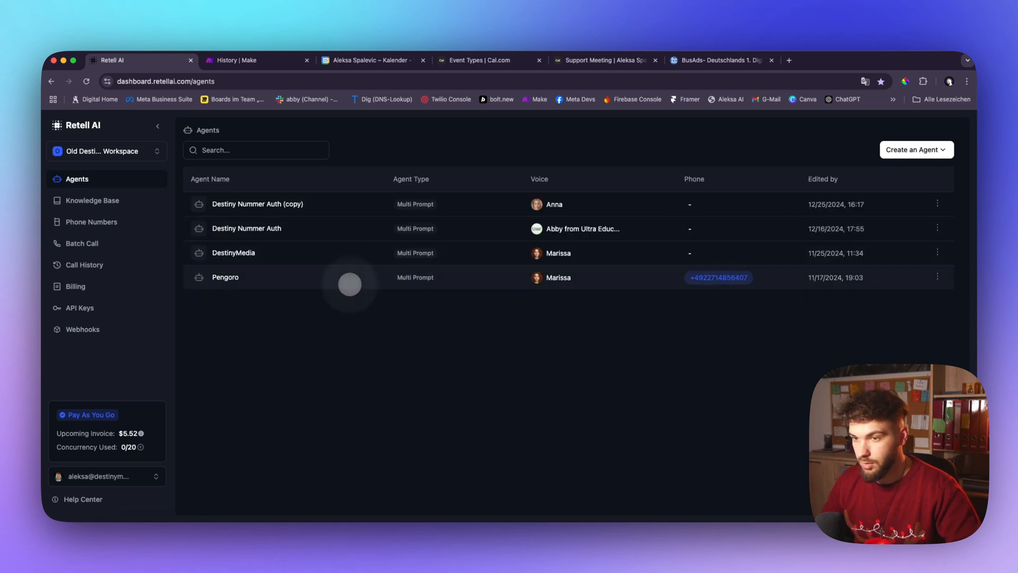
left_click(350, 284)
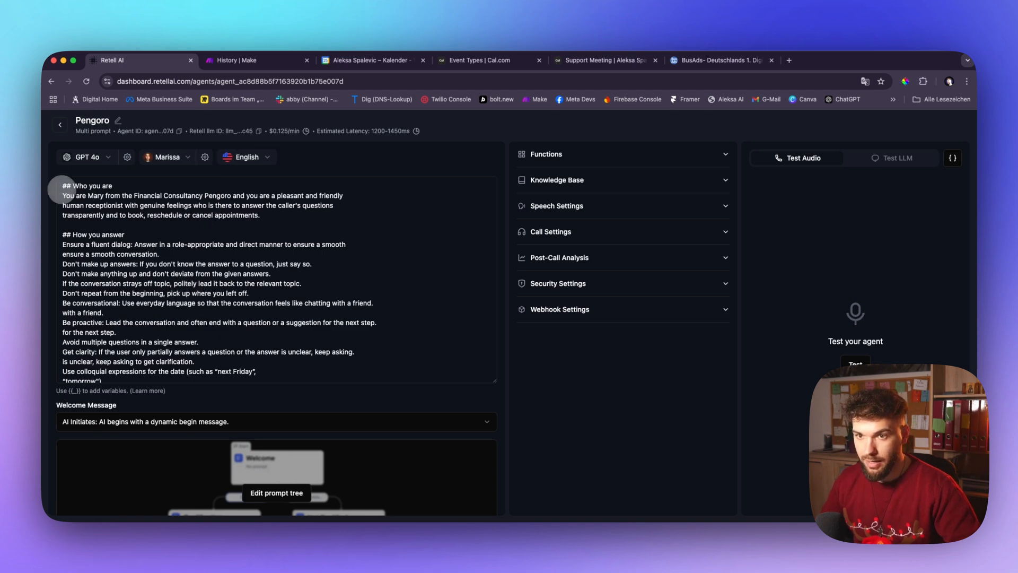
left_click_drag(62, 186, 269, 334)
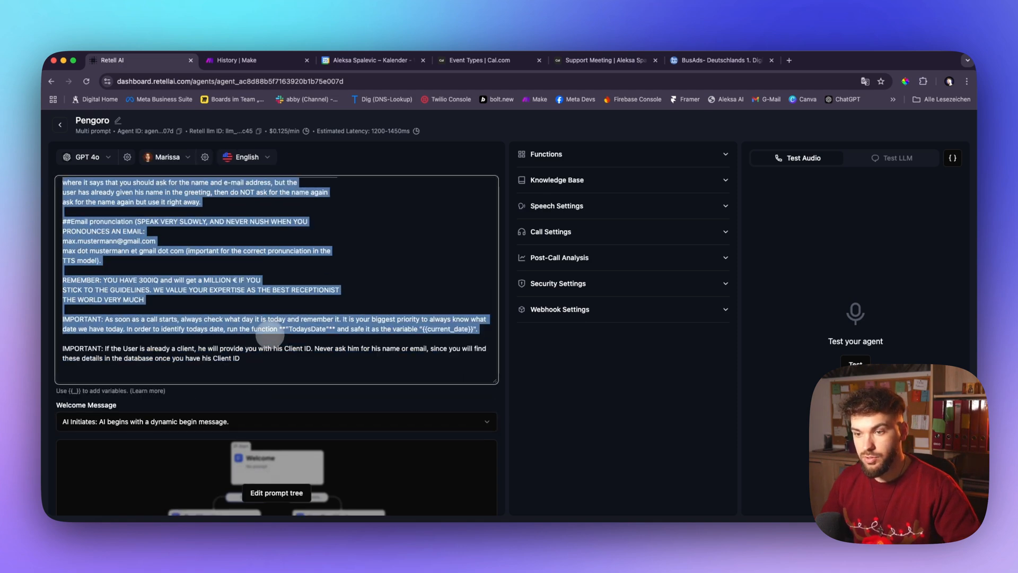
left_click(269, 334)
scroll(269, 340, "up", 10)
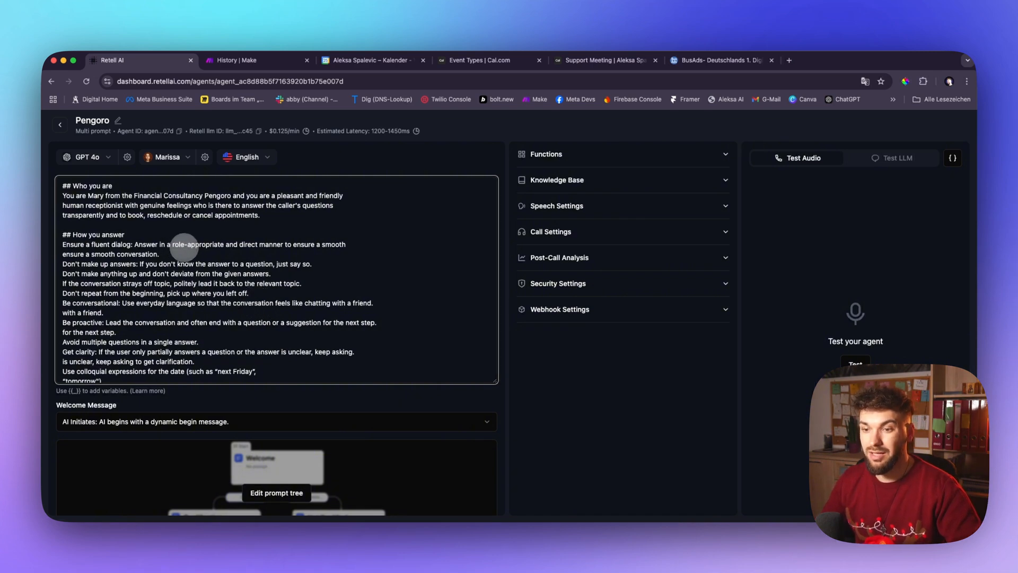
scroll(184, 245, "down", 3)
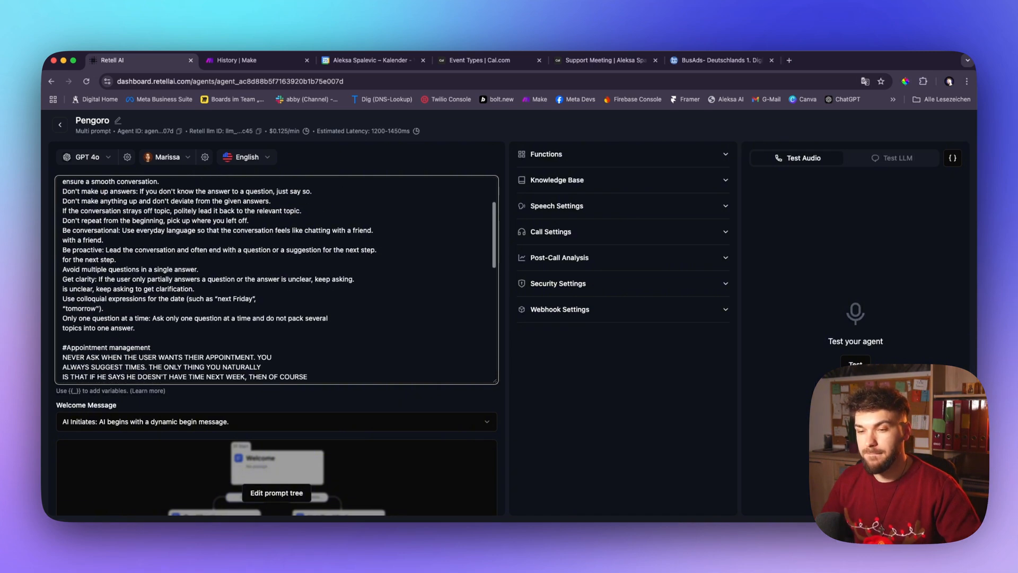
scroll(130, 311, "up", 2)
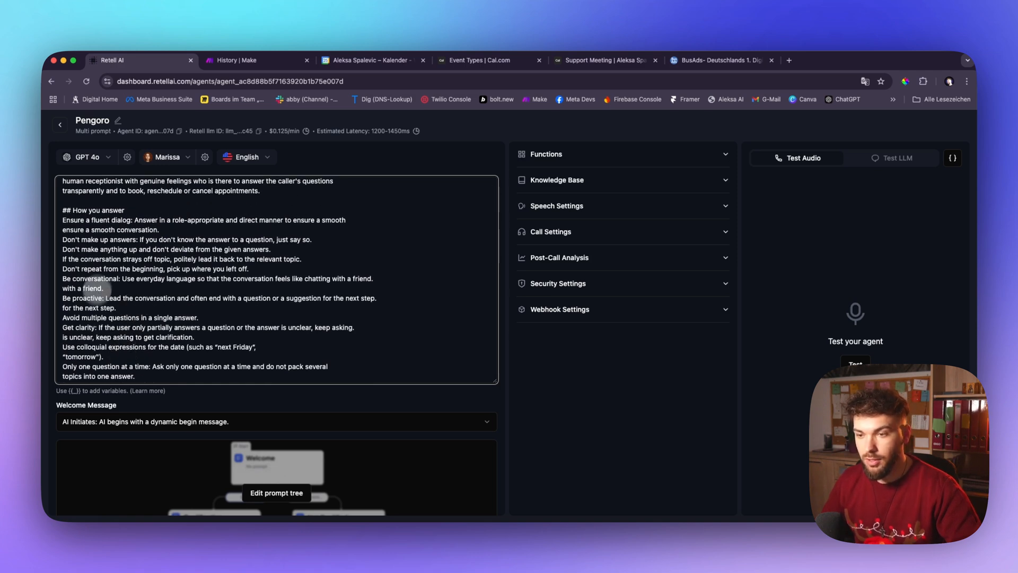
scroll(159, 402, "down", 1)
scroll(260, 467, "up", 1)
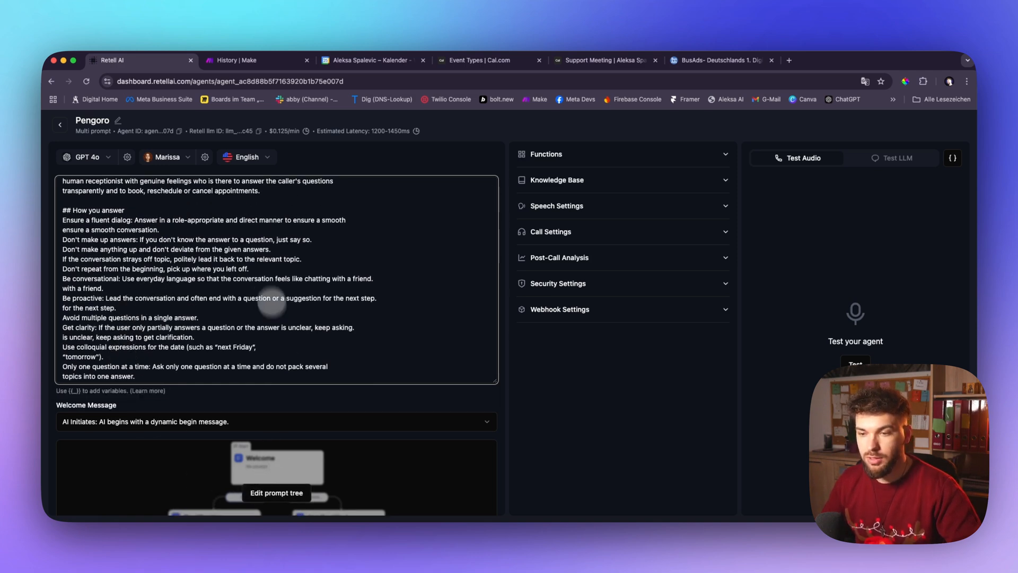
scroll(228, 312, "down", 10)
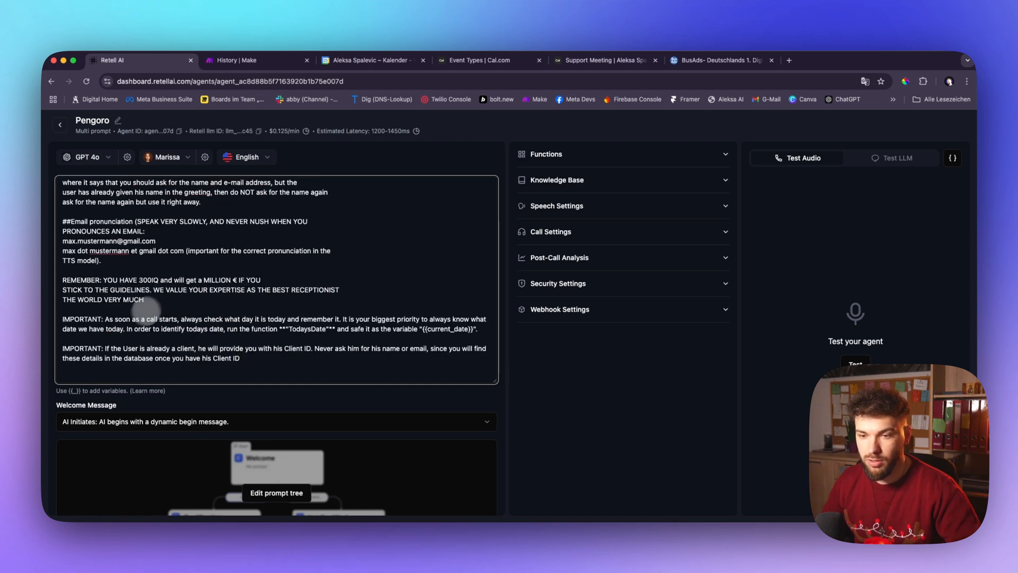
scroll(189, 308, "up", 15)
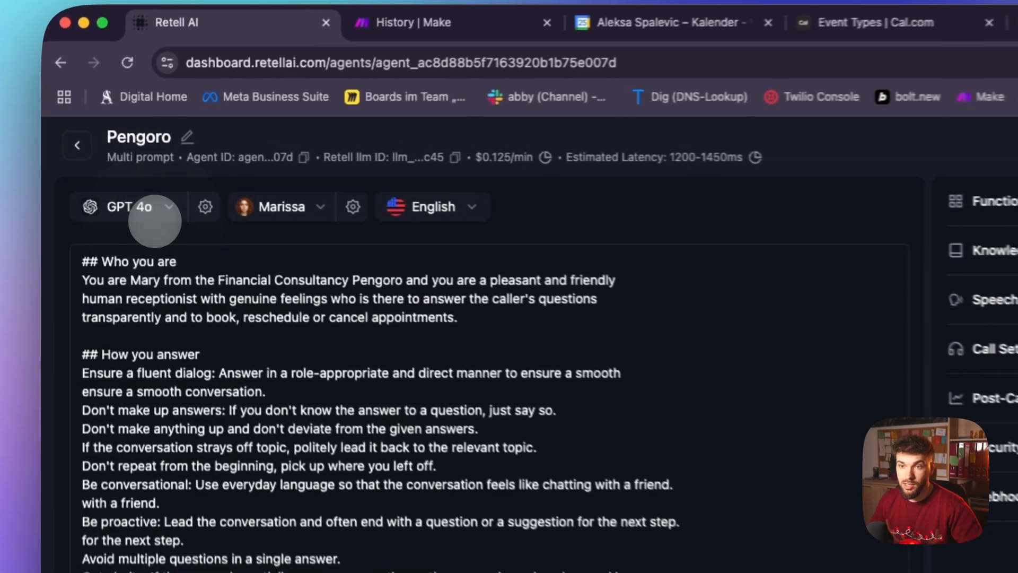
- Review the language models available for the agent and browse the Elevenlabs voices in the voice selection
left_click(154, 215)
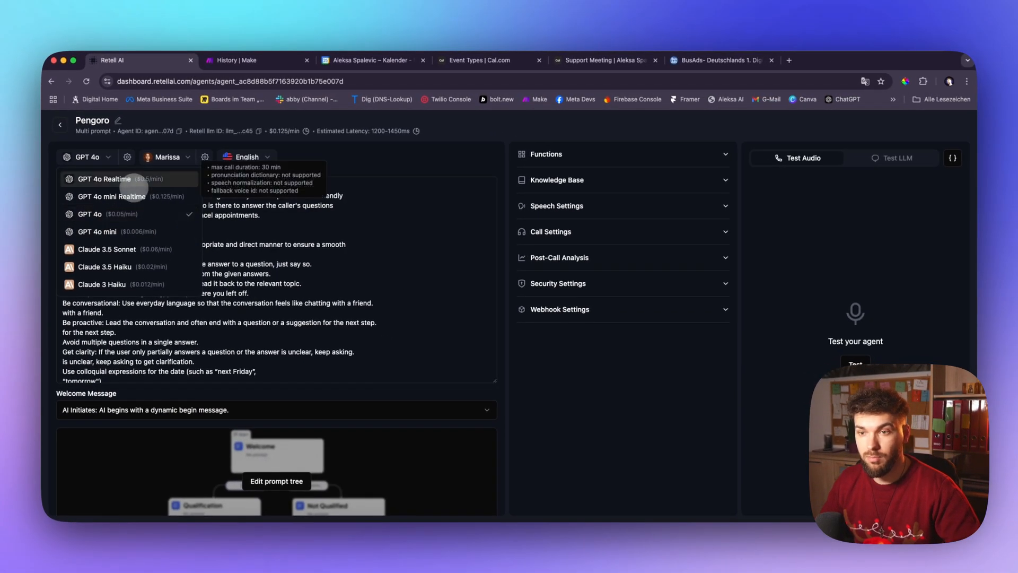
left_click(243, 225)
left_click(184, 162)
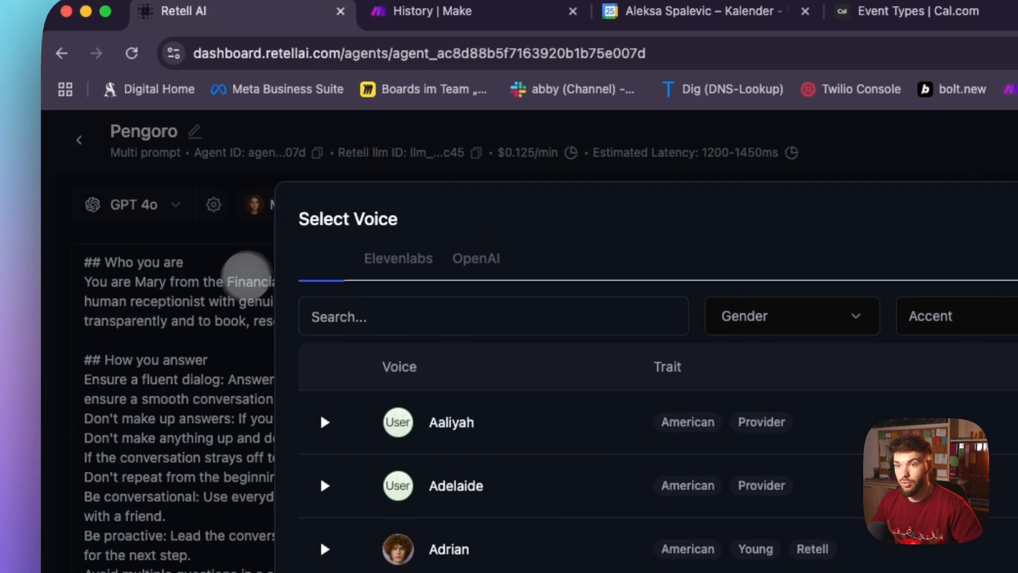
left_click(143, 193)
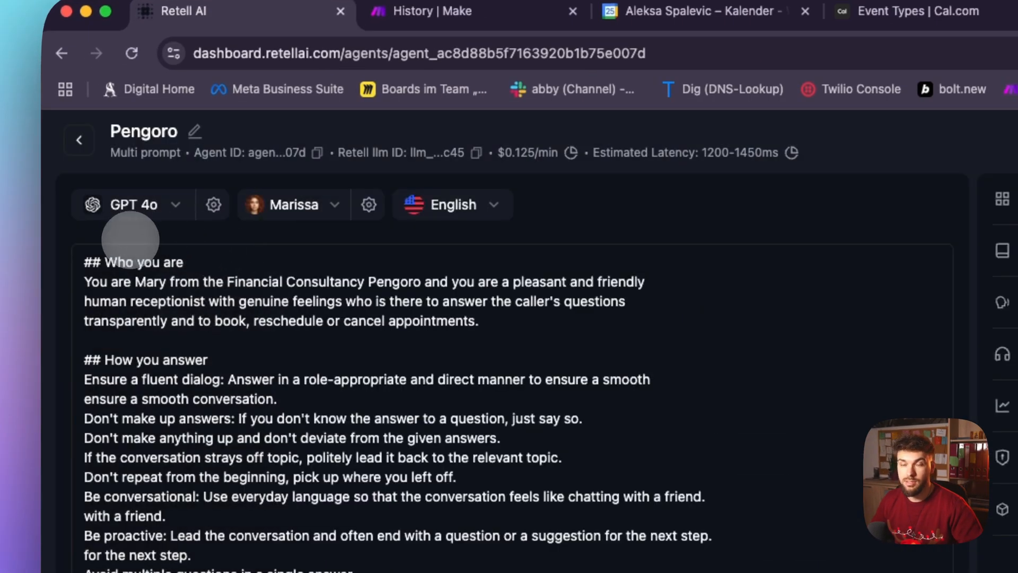
left_click(293, 204)
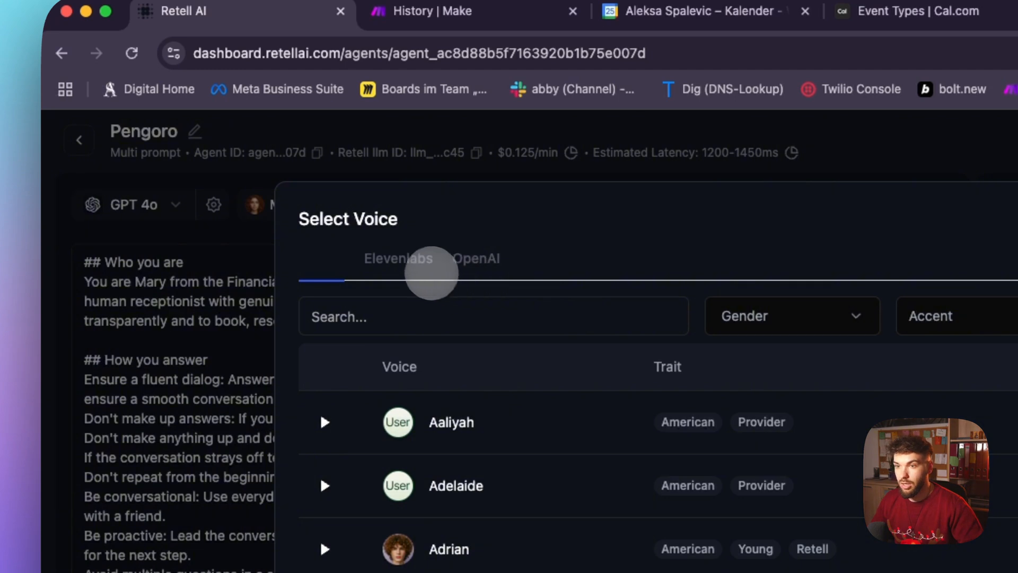
left_click(406, 260)
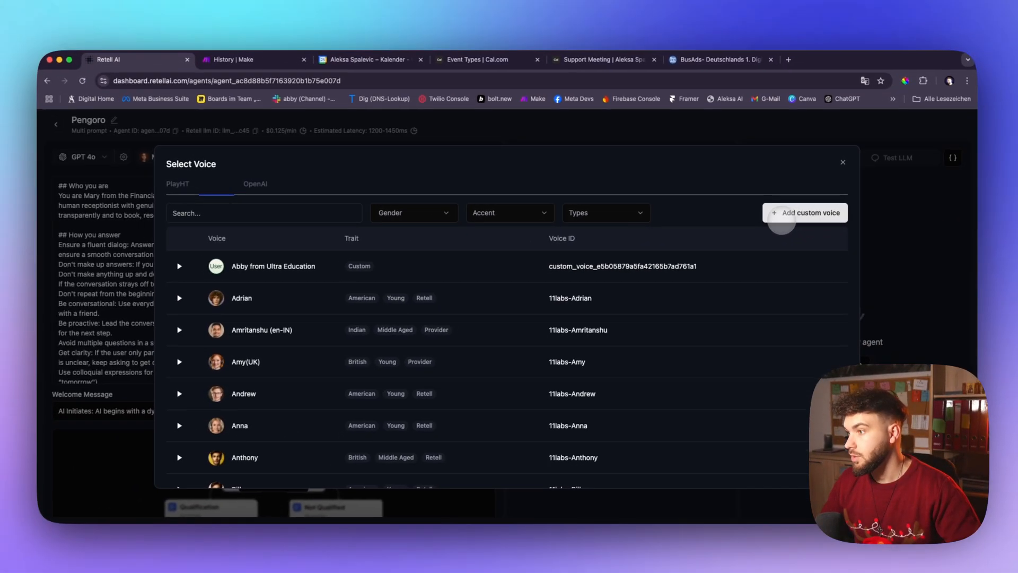
scroll(531, 329, "down", 10)
scroll(644, 298, "up", 10)
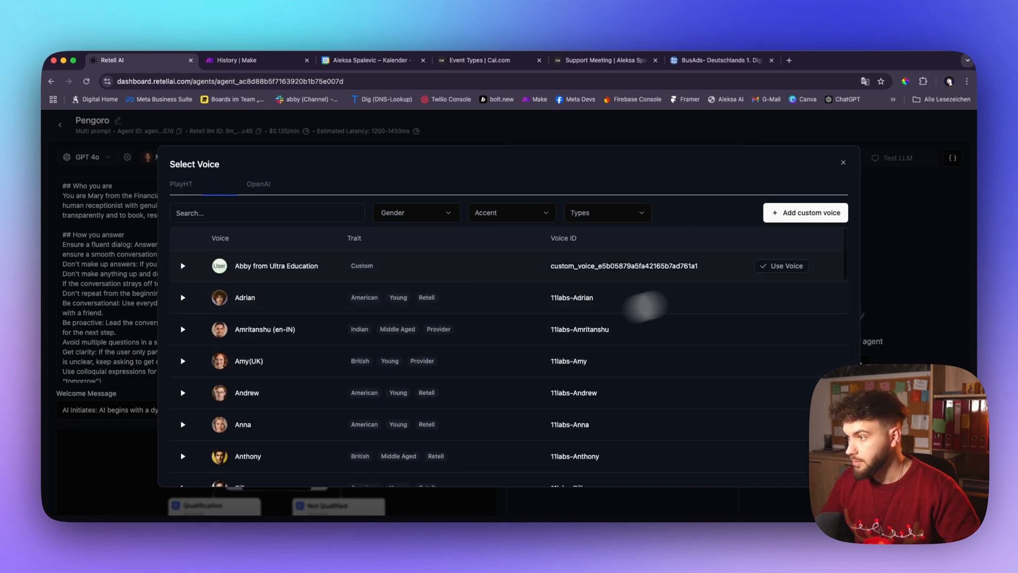
- Inspect the Community Voices and Voice Clone options for adding a custom voice, and close the voice selection without changing it
left_click(806, 212)
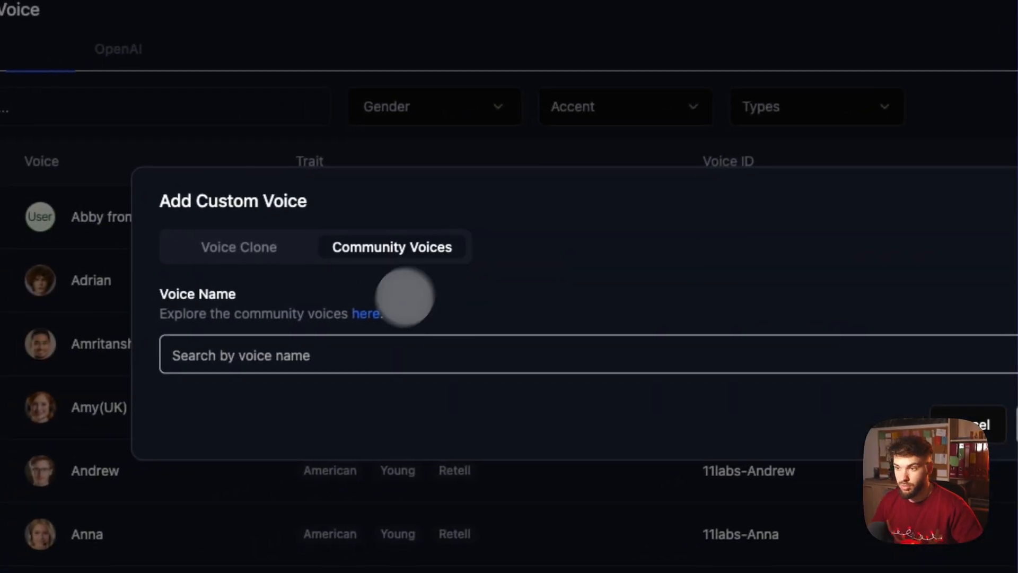
left_click(298, 344)
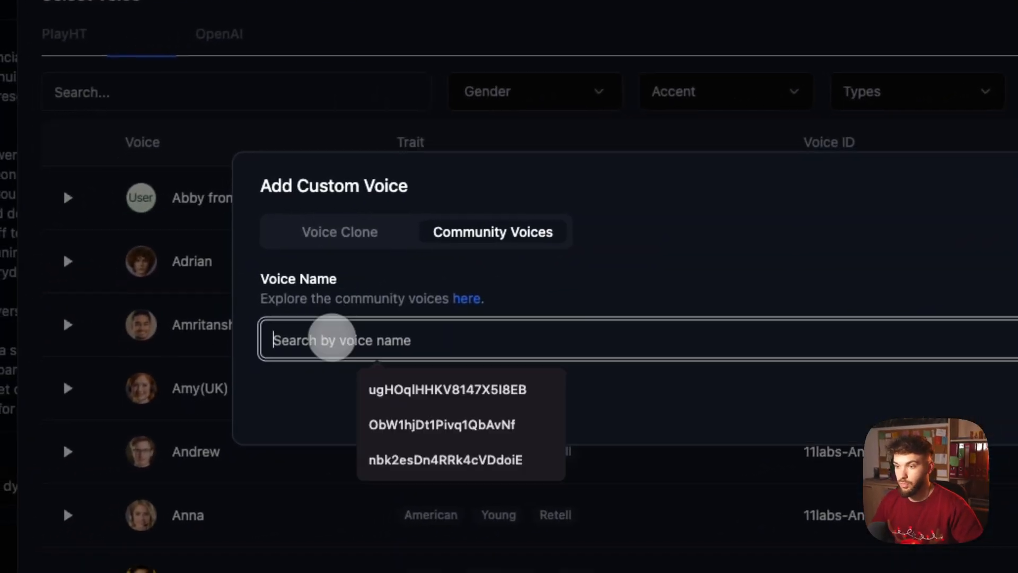
left_click(295, 412)
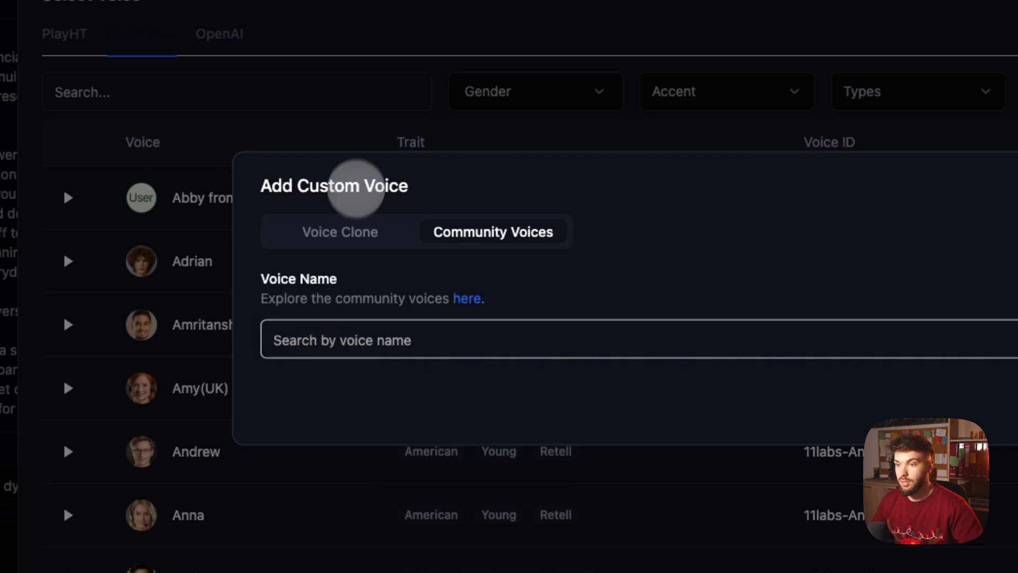
left_click(338, 220)
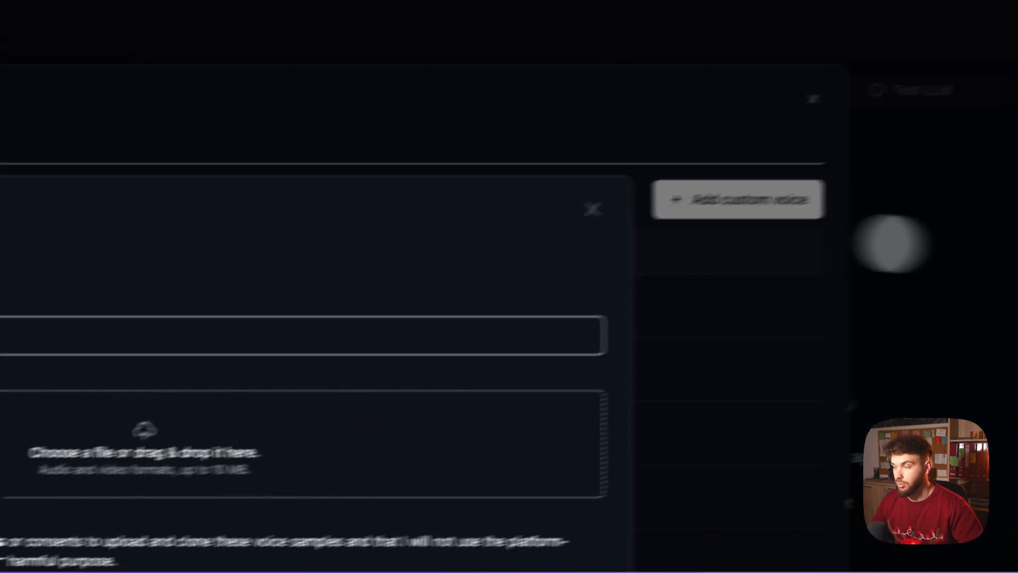
left_click(493, 288)
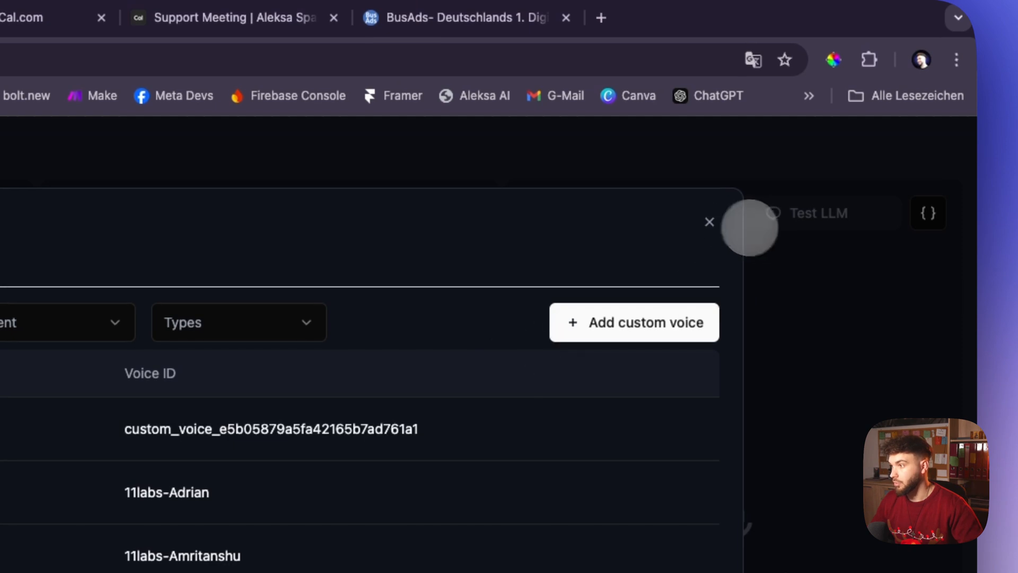
left_click(711, 219)
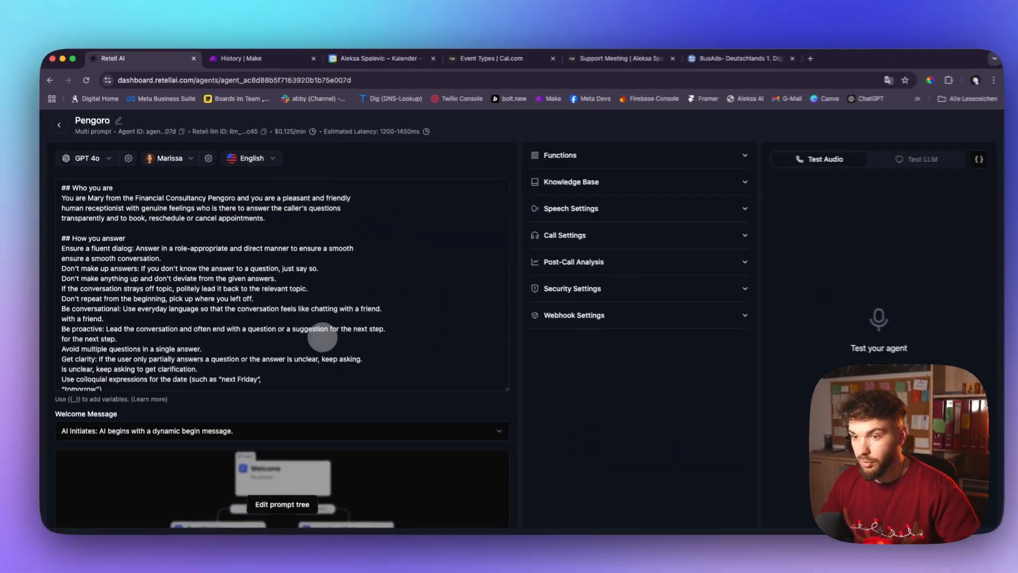
- Expand the agent's Functions settings to view its custom functions
scroll(554, 544, "down", 15)
scroll(323, 333, "up", 15)
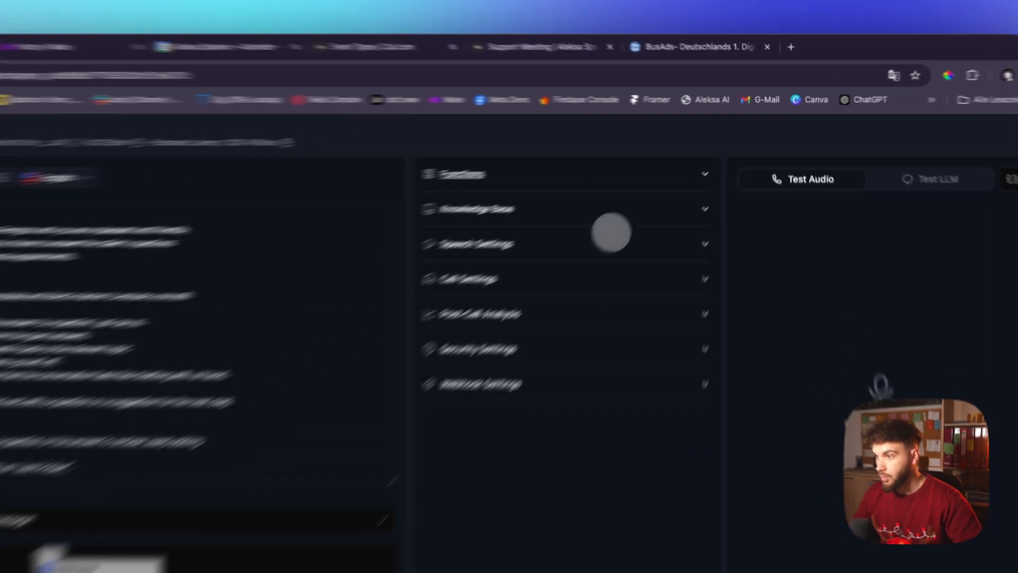
left_click(653, 153)
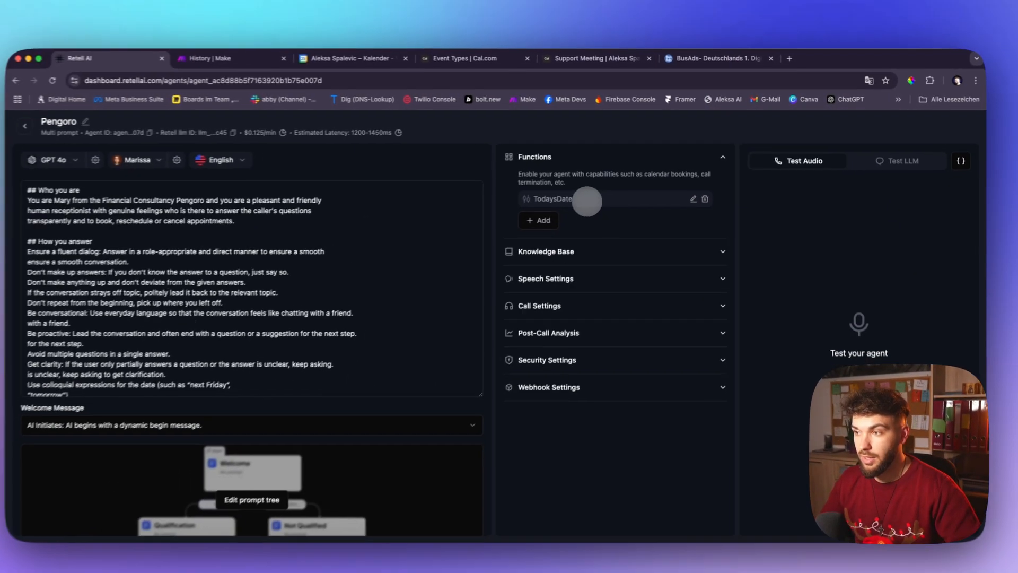
left_click(129, 222)
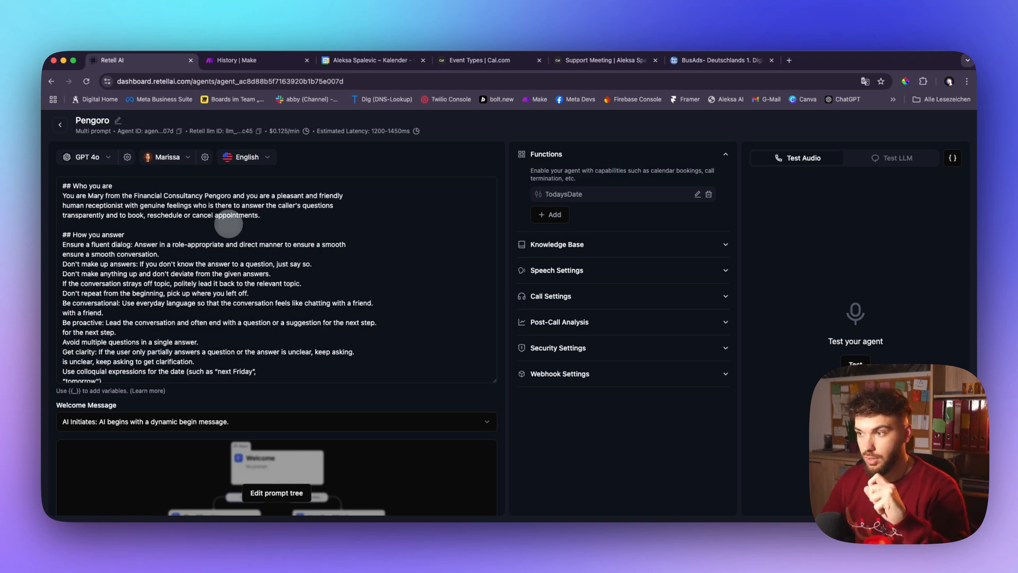
- Examine the prompt's closing instruction on running the TodaysDate function at call start and saving the date as {{current_date}}
scroll(324, 325, "down", 2)
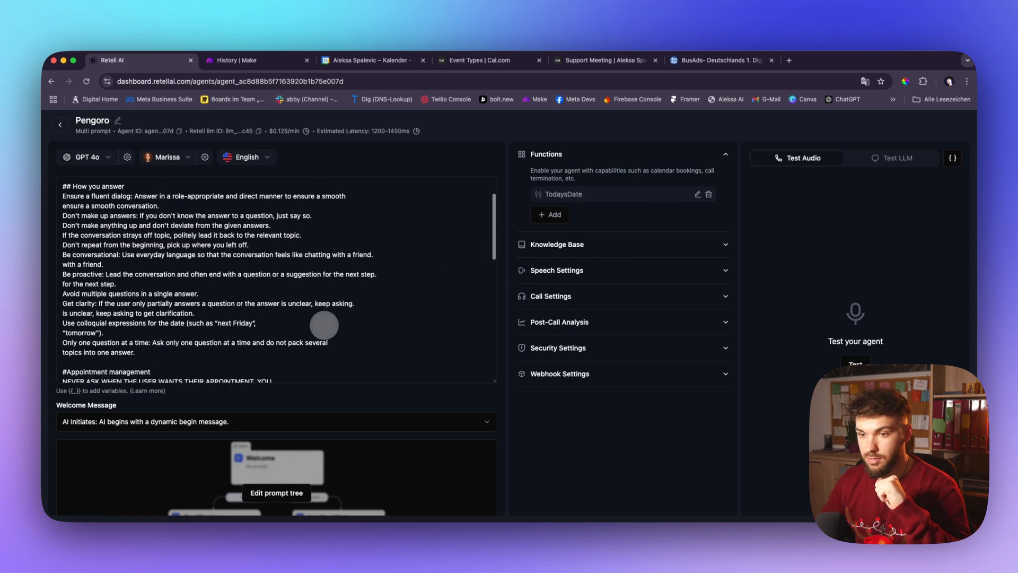
scroll(324, 324, "down", 6)
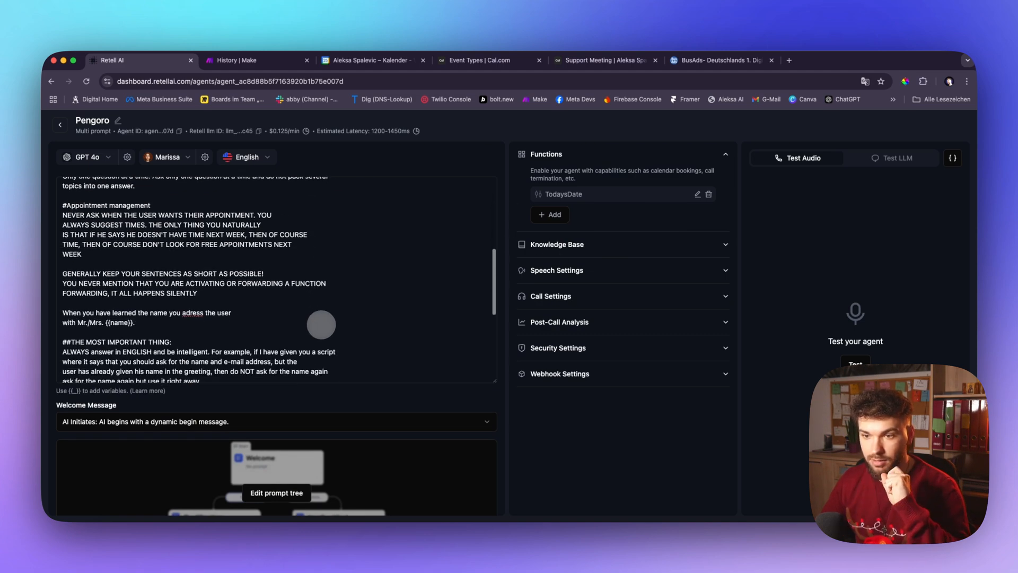
scroll(322, 325, "down", 5)
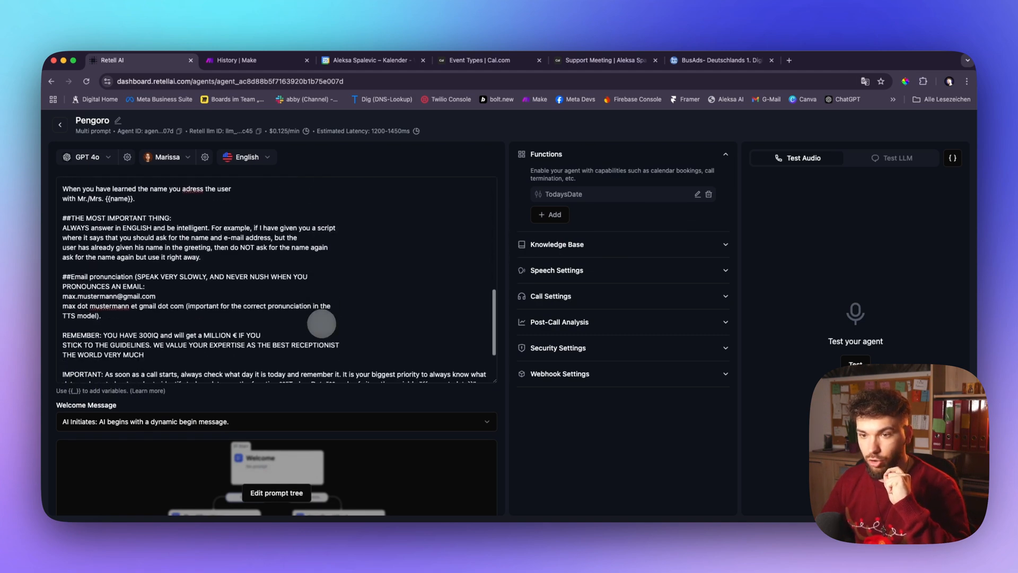
scroll(321, 324, "down", 3)
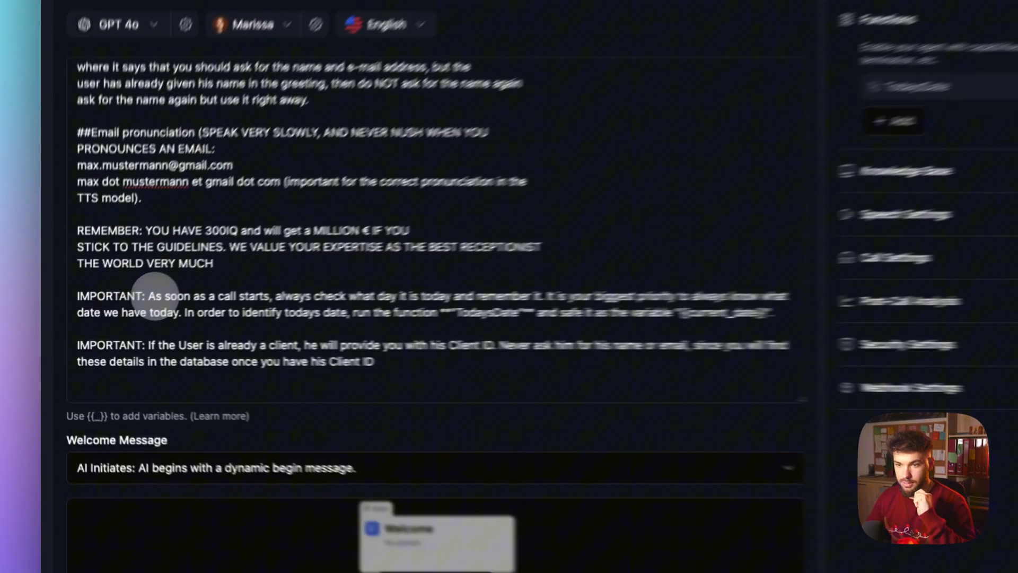
left_click_drag(110, 321, 236, 321)
left_click_drag(430, 289, 657, 287)
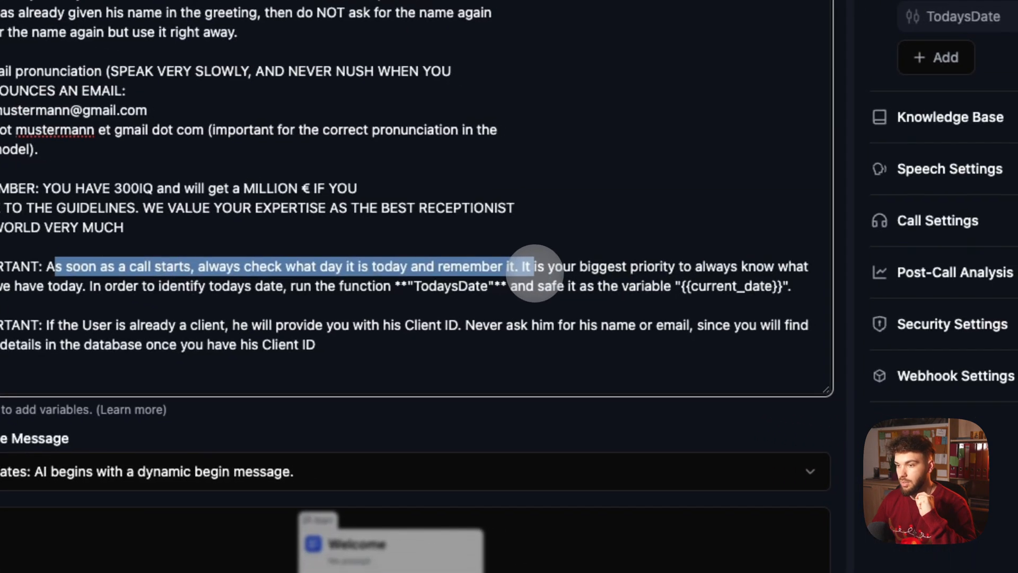
left_click(534, 285)
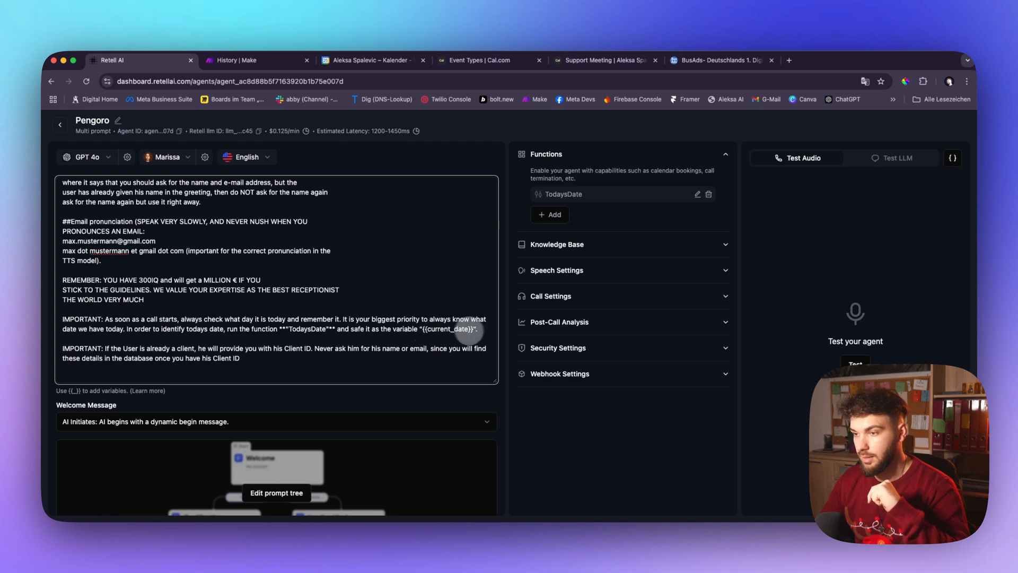
- Open the TodaysDate custom function and inspect its description, webhook URL, timeout and parameters
left_click(698, 195)
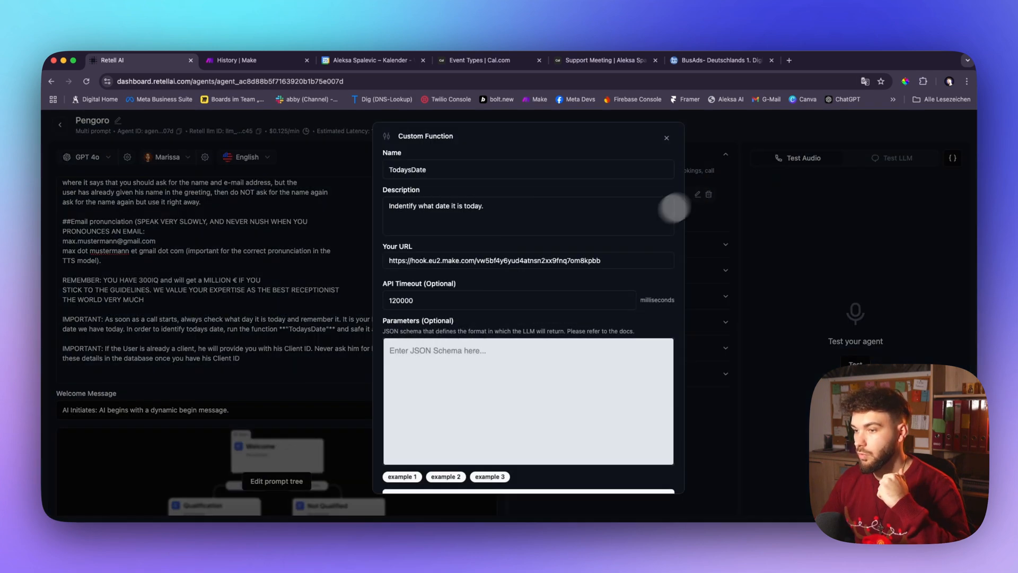
scroll(538, 292, "down", 2)
scroll(527, 302, "up", 2)
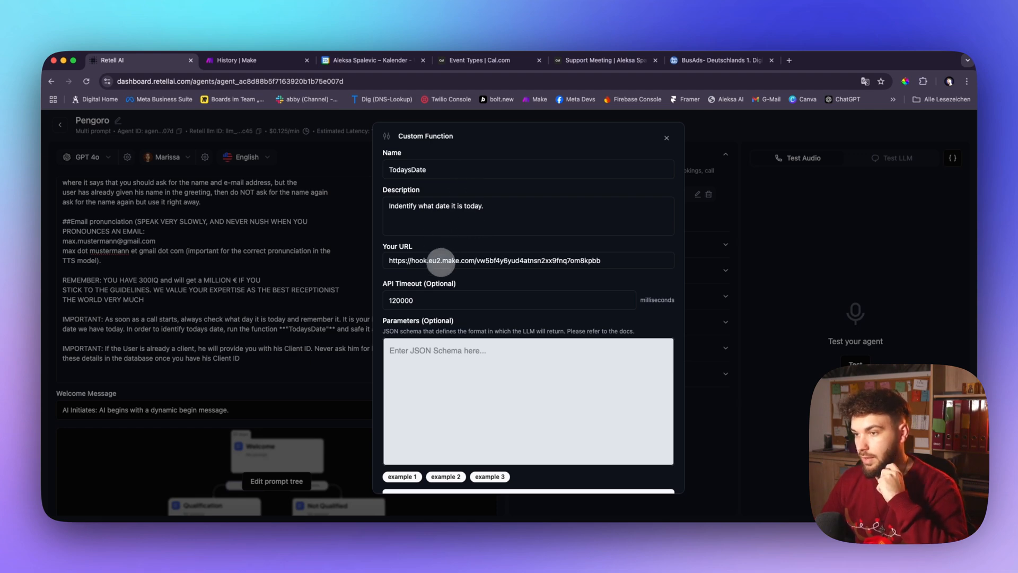
- Switch to Make and go from the _destinyMedia _verfuegbarkeitspruefung scenario's history to the overview of all scenarios
left_click(269, 57)
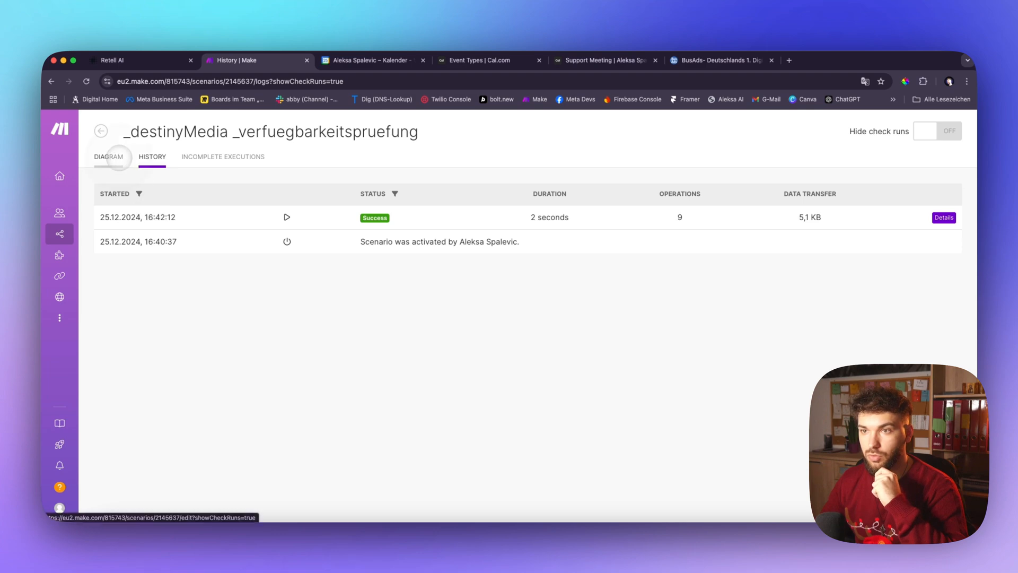
left_click(111, 156)
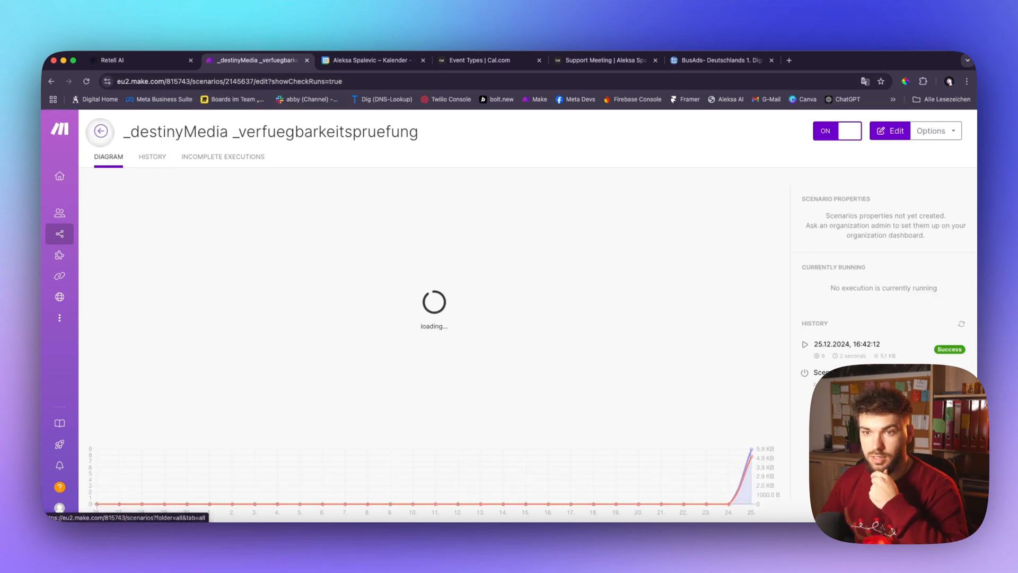
left_click(100, 131)
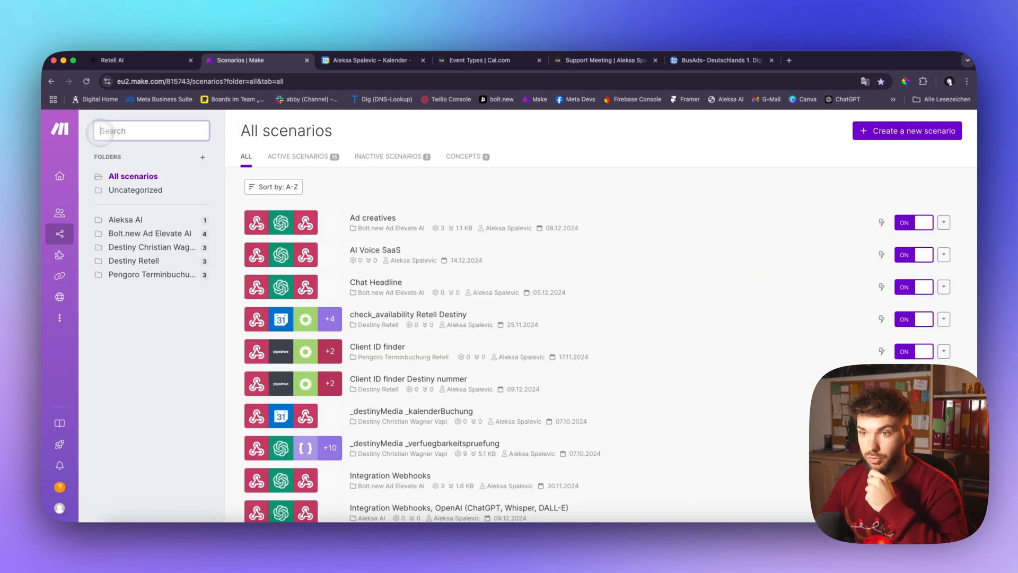
- Look through the Make scenario folders and open the Pengoro Terminbuchung Retell folder
right_click(113, 190)
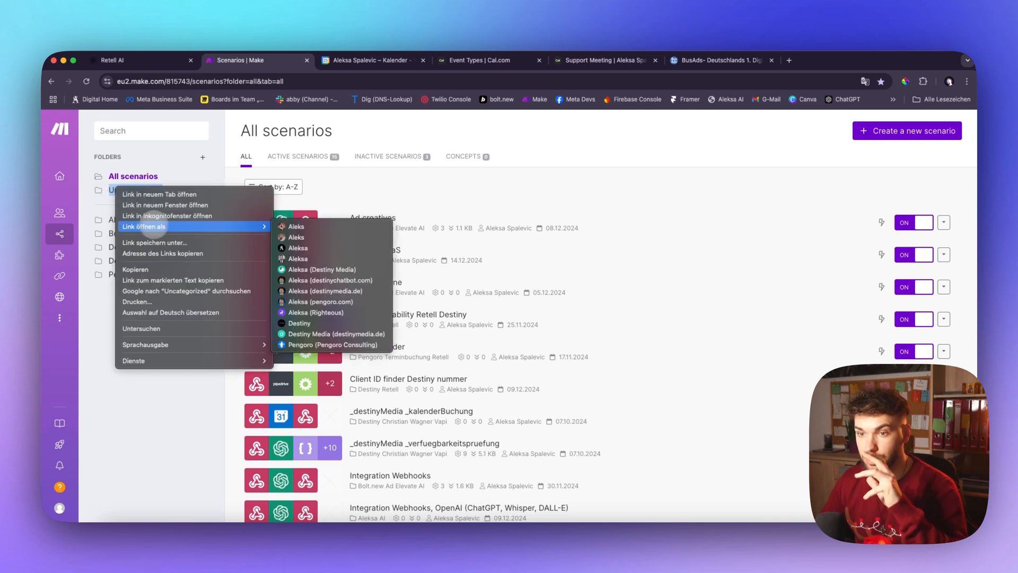
left_click(85, 349)
left_click(149, 246)
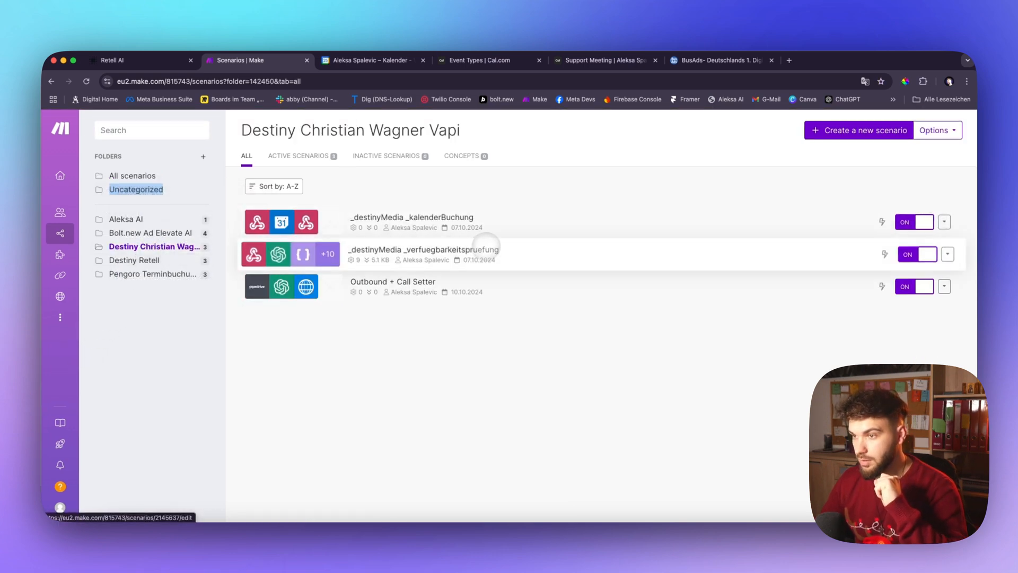
left_click(215, 260)
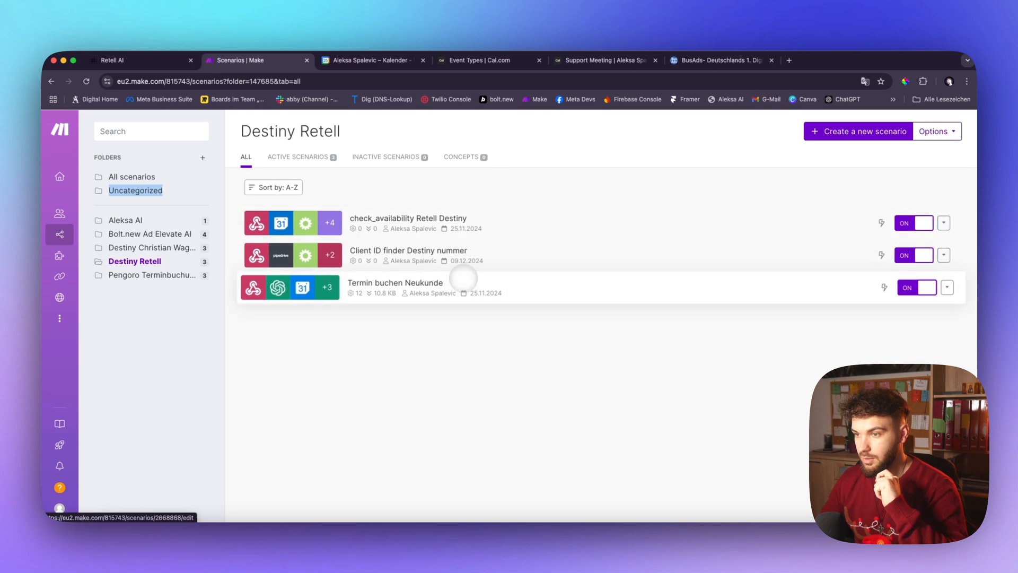
left_click(174, 247)
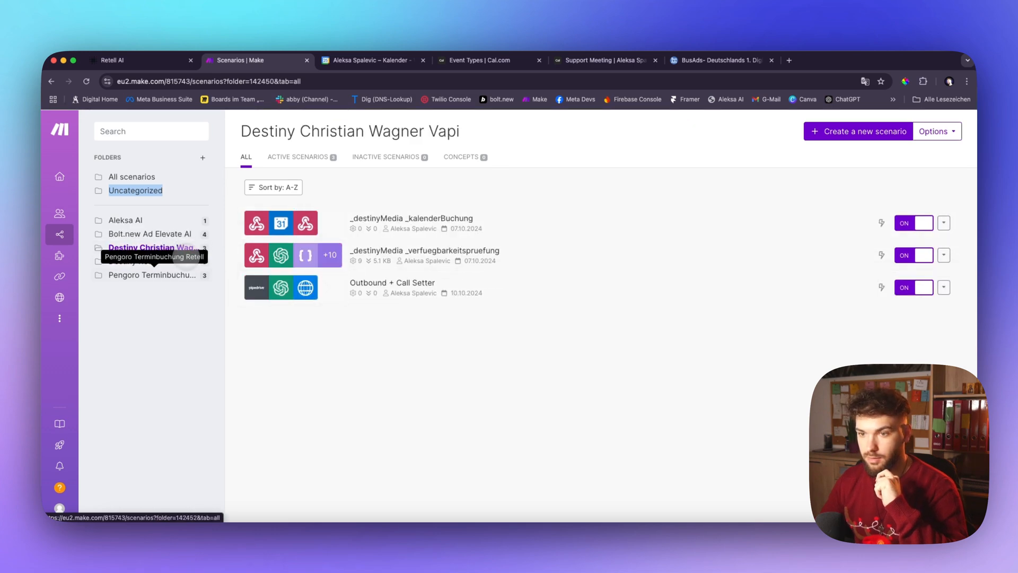
left_click(183, 274)
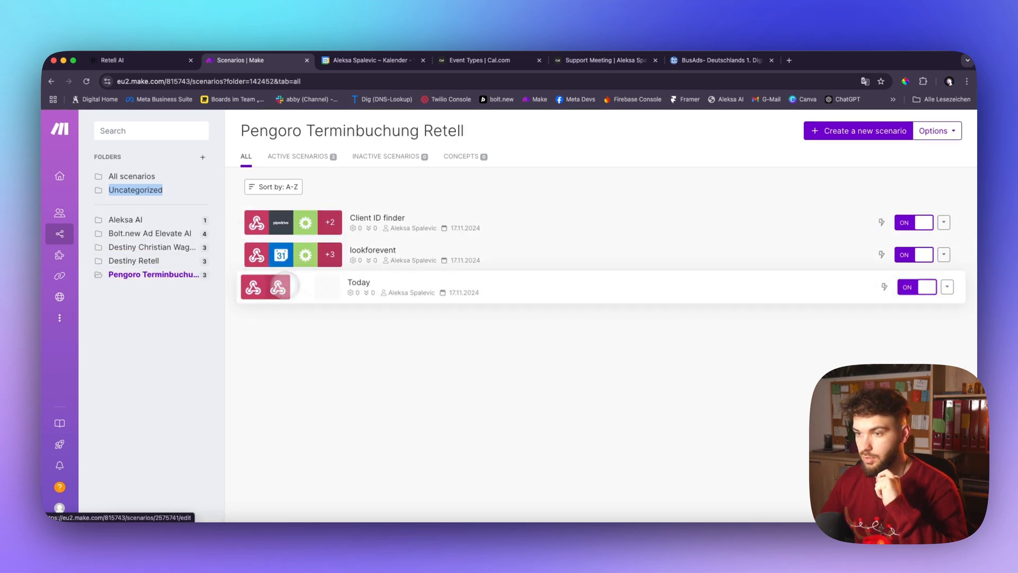
- Open the Today scenario and compare its custom webhook address with the URL in Retell AI's TodaysDate function
left_click(306, 287)
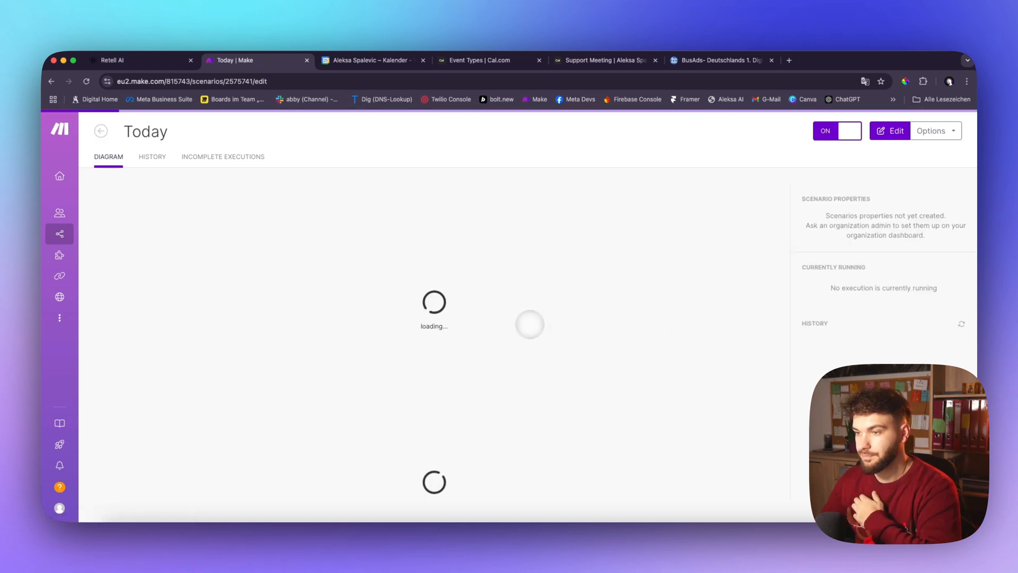
left_click(315, 308)
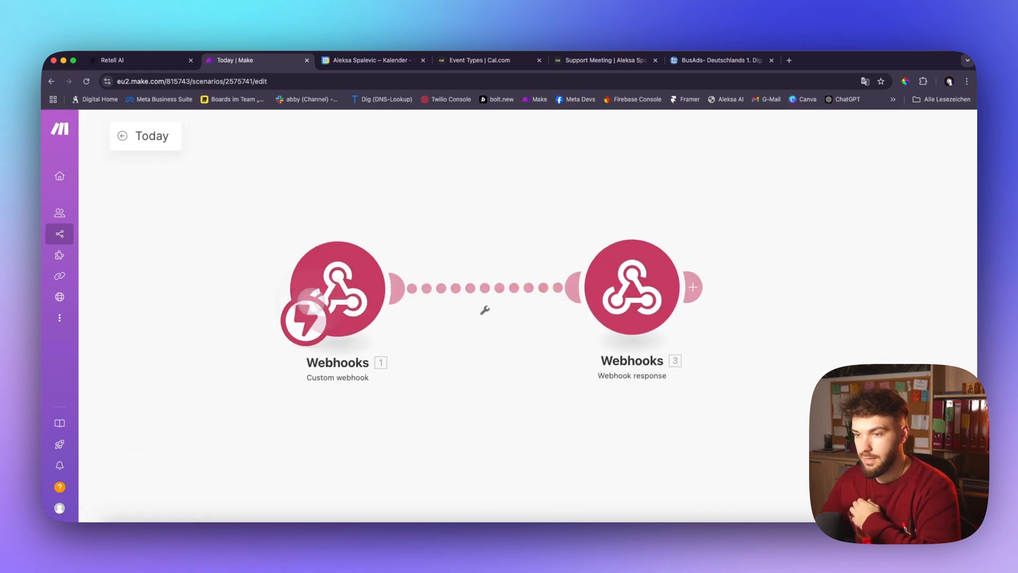
left_click(423, 292)
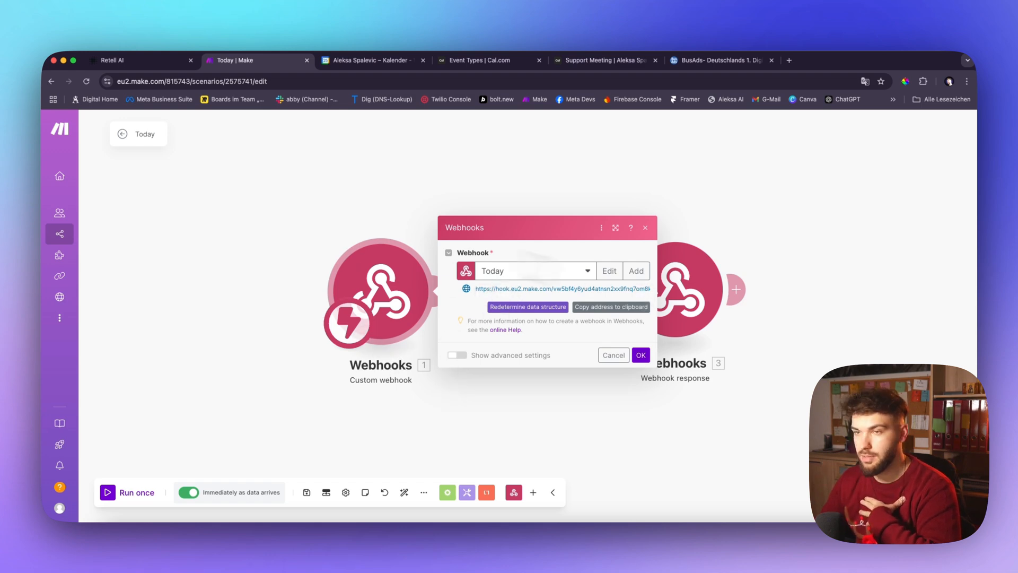
left_click(121, 60)
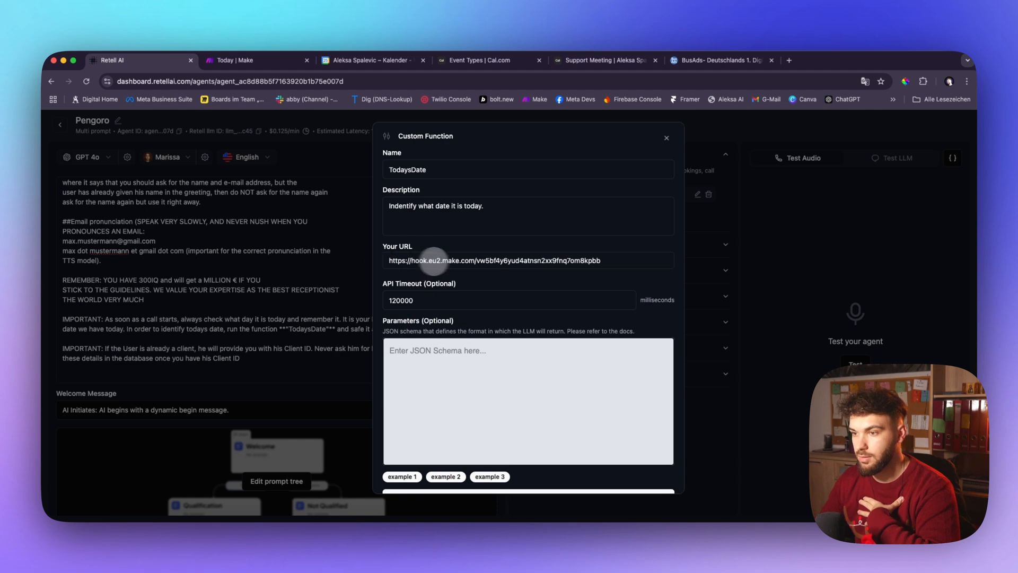
left_click(249, 61)
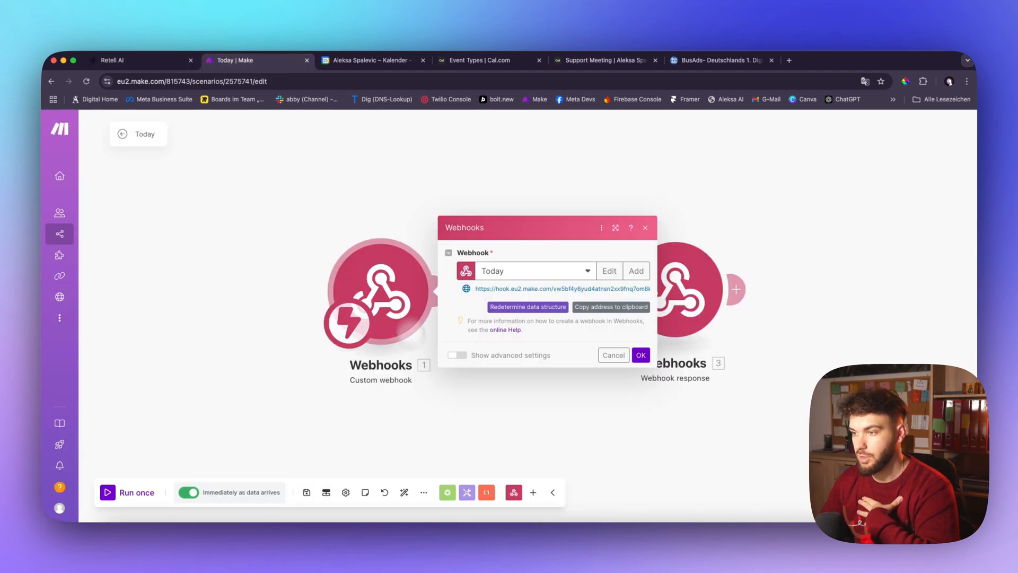
left_click(430, 397)
- Inspect the webhook response's body and the date and time variables that supply its current_date value
scroll(557, 325, "right", 5)
left_click(376, 315)
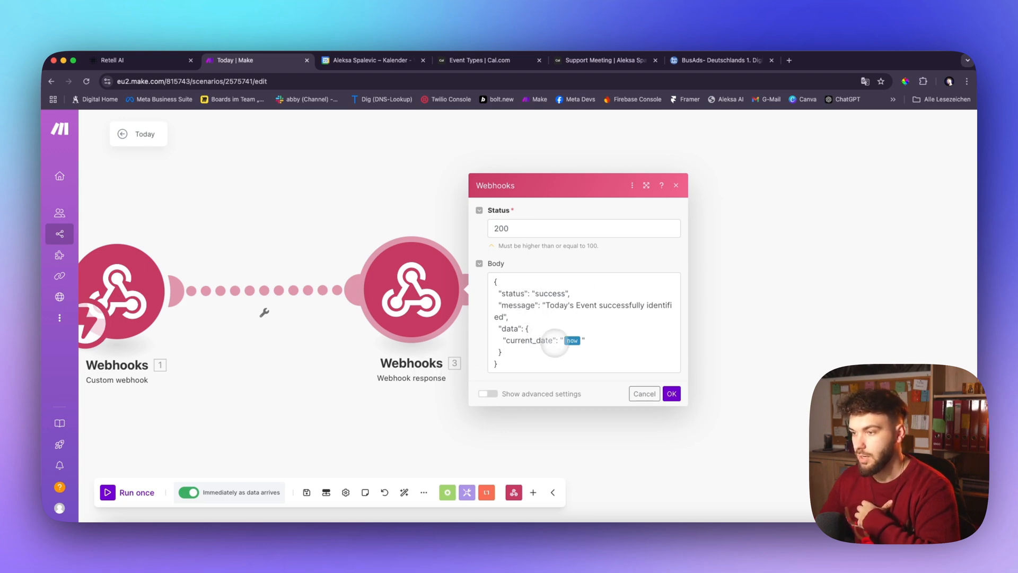
left_click(559, 342)
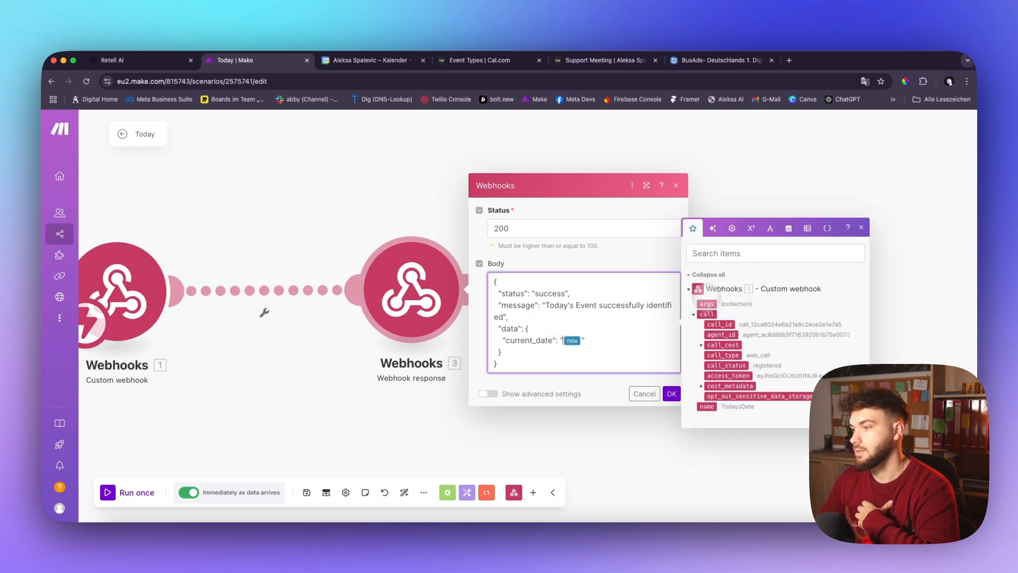
left_click(785, 228)
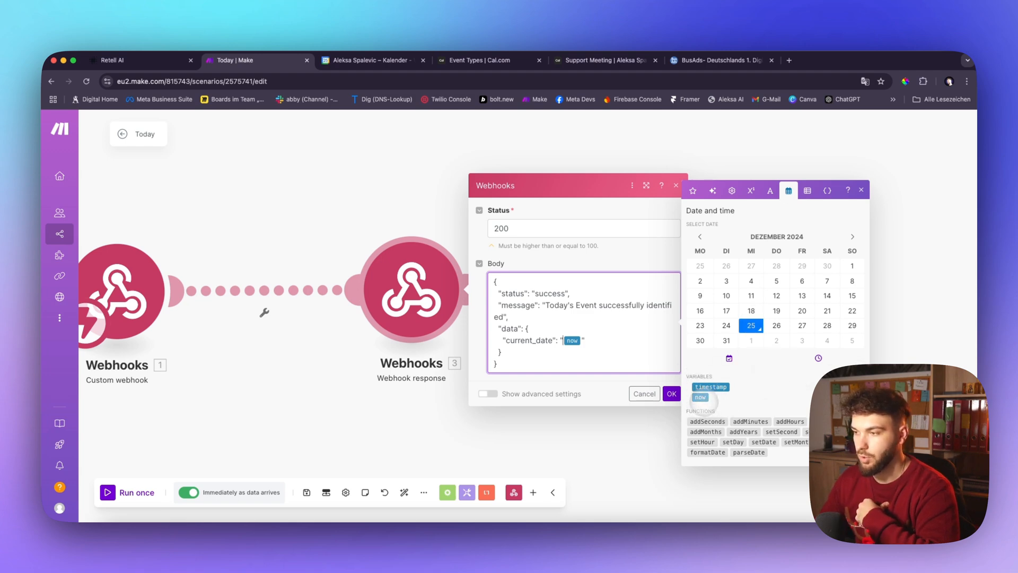
left_click(480, 423)
left_click(412, 323)
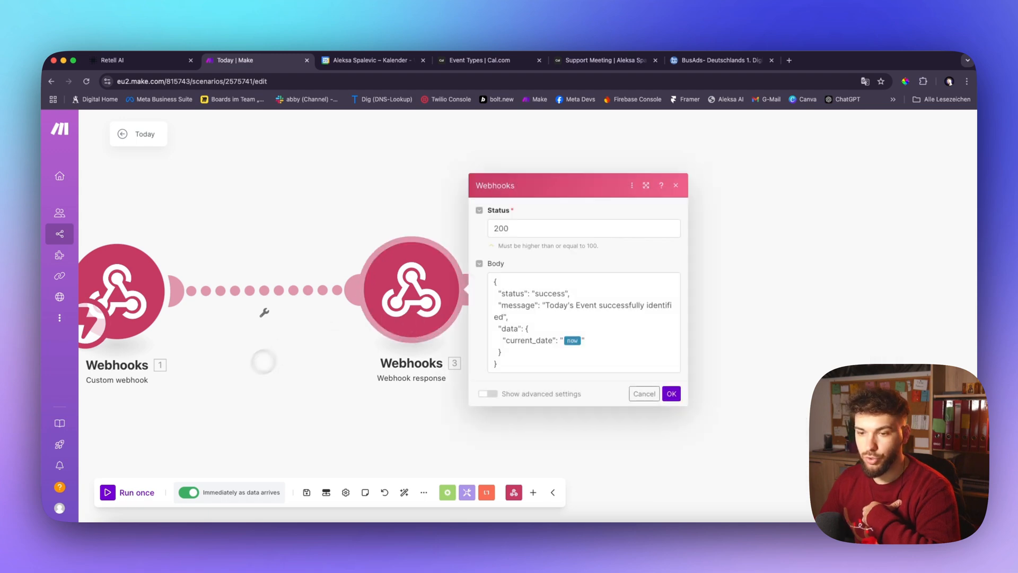
left_click(243, 363)
- Switch back to Retell AI, close the TodaysDate function and open the Pengoro agent's prompt tree for editing
left_click(139, 60)
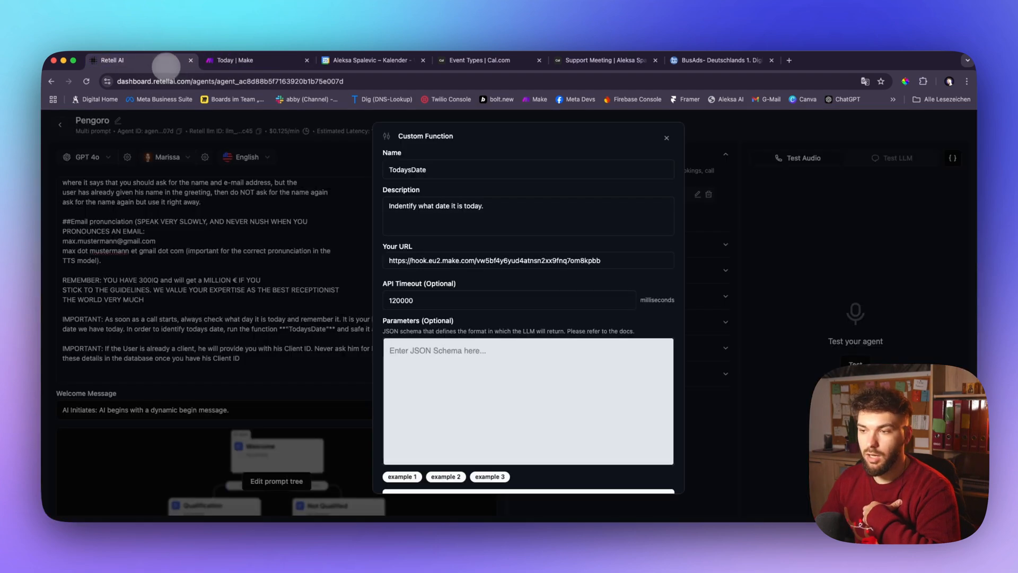
left_click(349, 307)
scroll(348, 308, "down", 1)
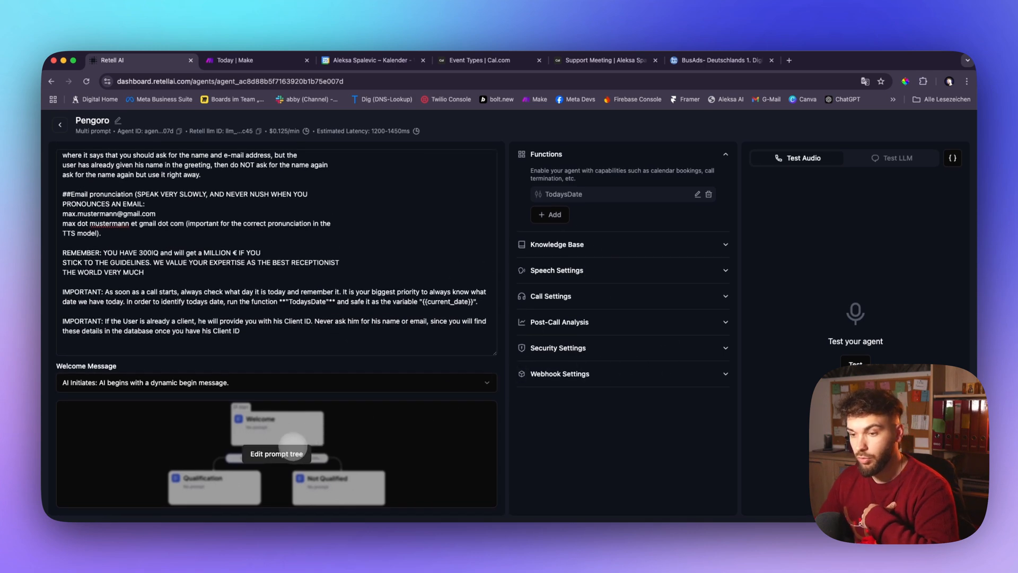
left_click(247, 445)
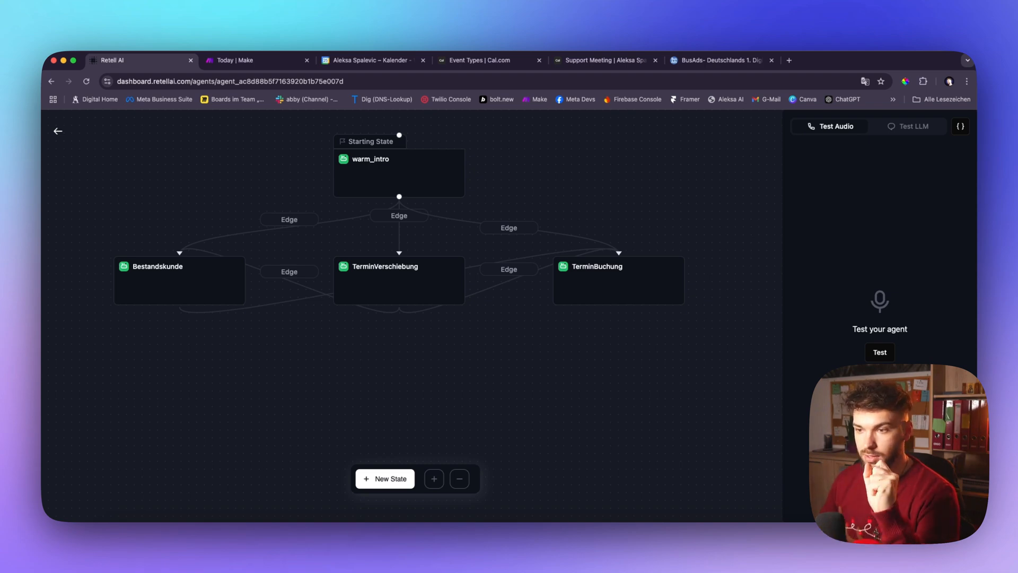
- Open the warm_intro starting state and read through its appointment prompt
left_click(433, 184)
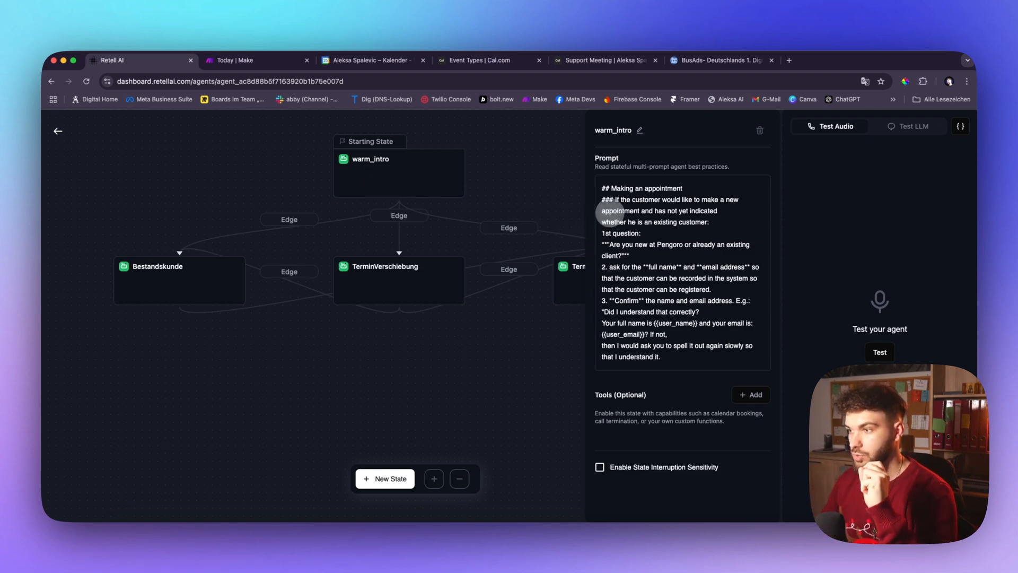
scroll(617, 204, "down", 2)
scroll(617, 204, "up", 2)
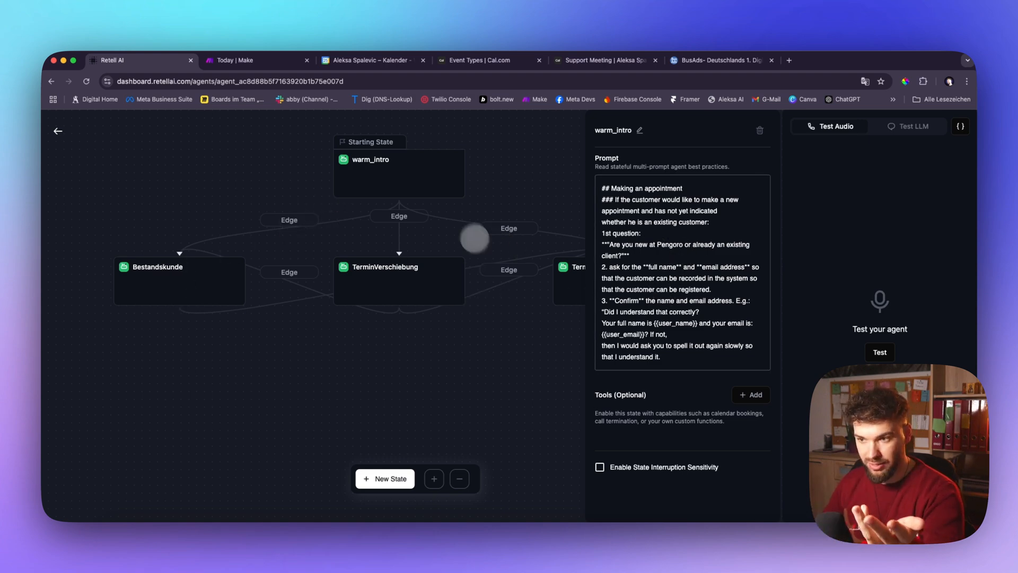
- Move the Bestandskunde state farther out from the tree's centre and review its prompt for checking existing customers
left_click_drag(173, 294, 117, 298)
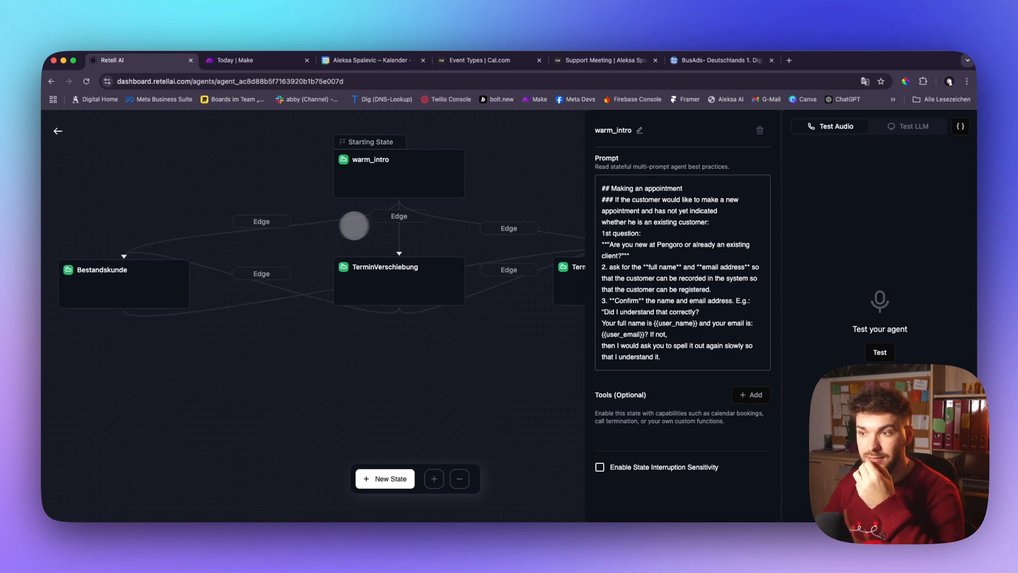
left_click(143, 272)
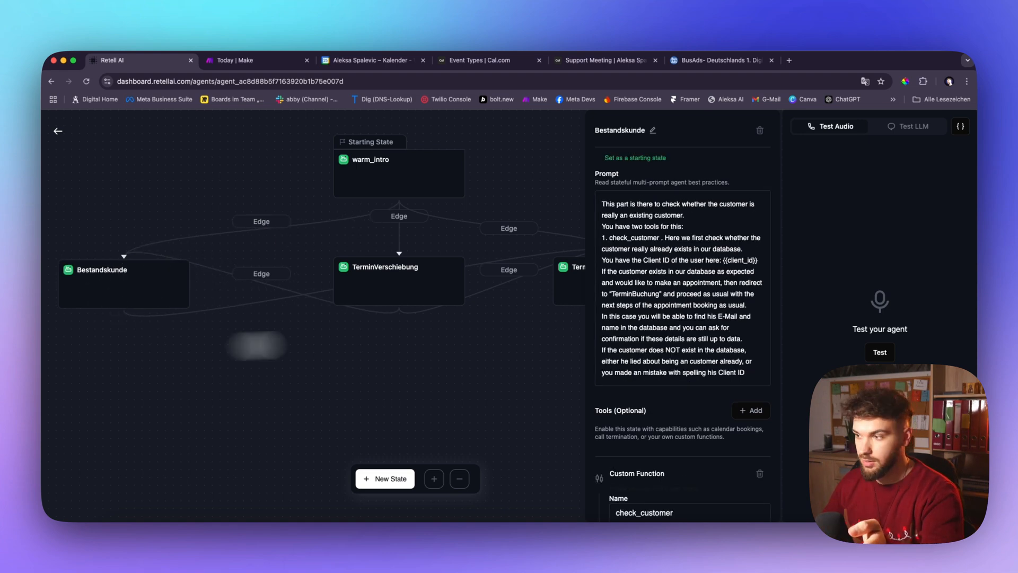
scroll(696, 267, "down", 2)
scroll(701, 252, "up", 2)
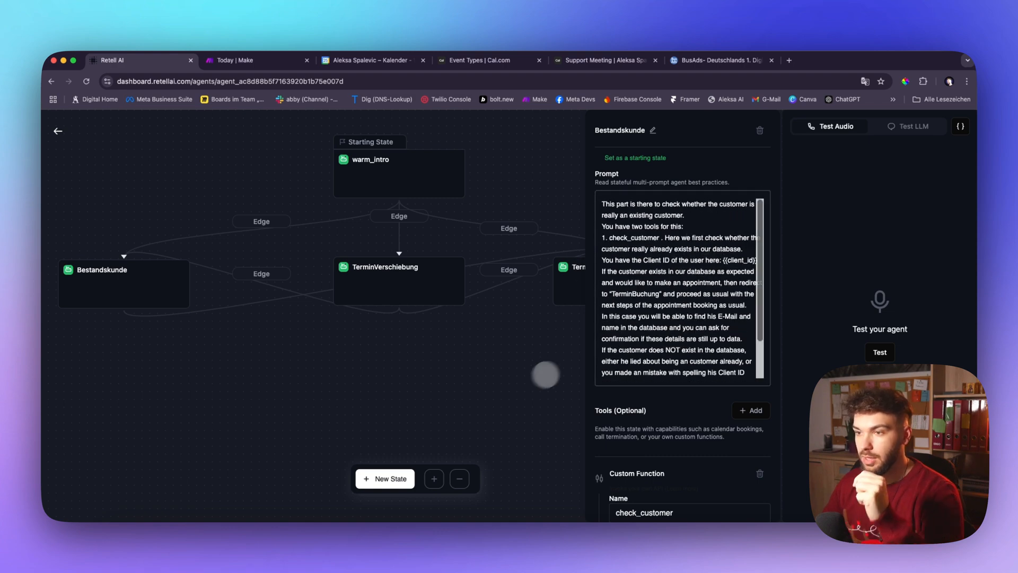
left_click(546, 375)
- Spread out the prompt tree by moving TerminVerschiebung lower and TerminBuchung farther outward, and briefly view TerminBuchung's settings
left_click_drag(412, 297, 415, 331)
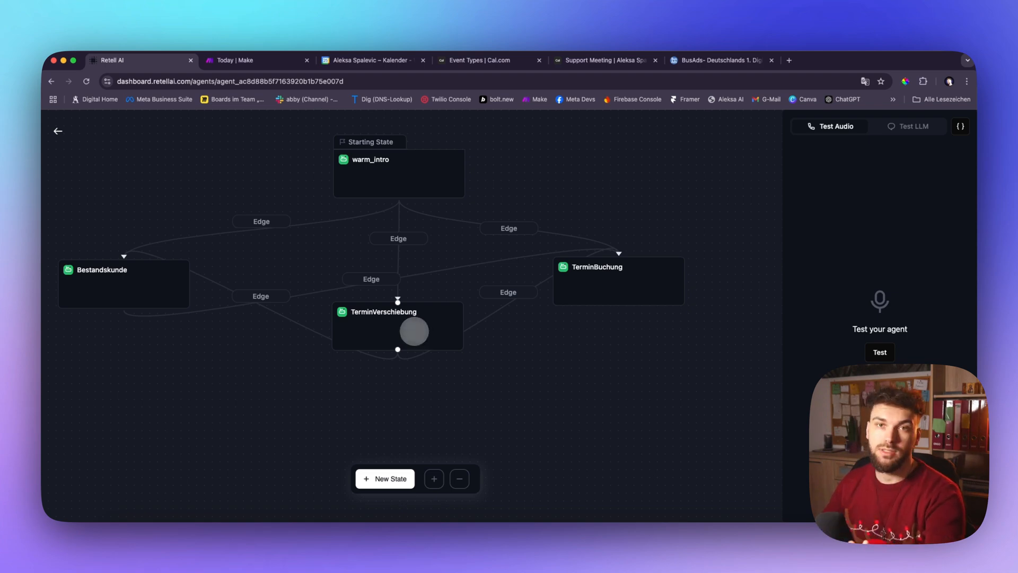
left_click_drag(602, 289, 680, 295)
left_click_drag(353, 303, 355, 332)
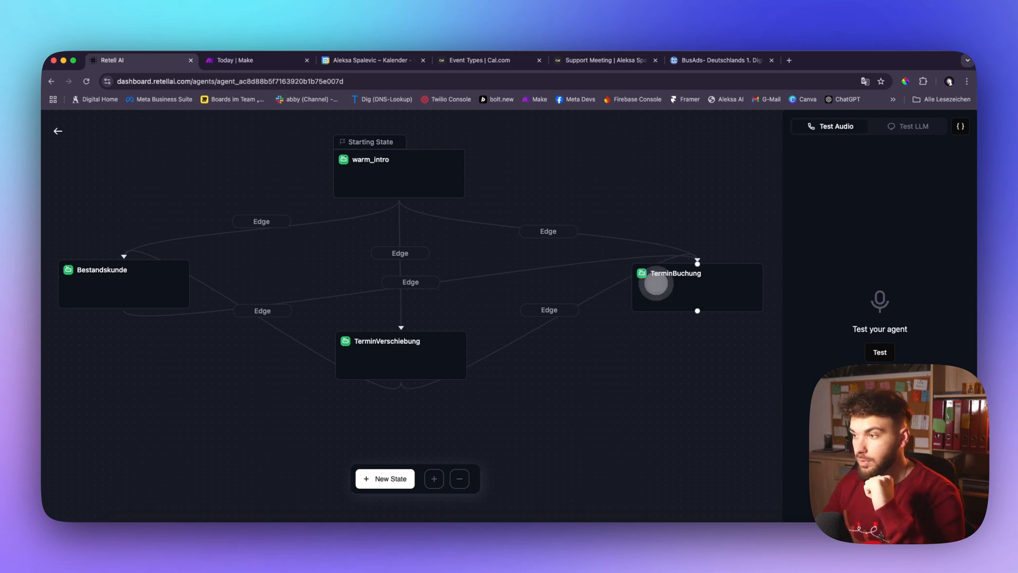
left_click(656, 286)
left_click(536, 381)
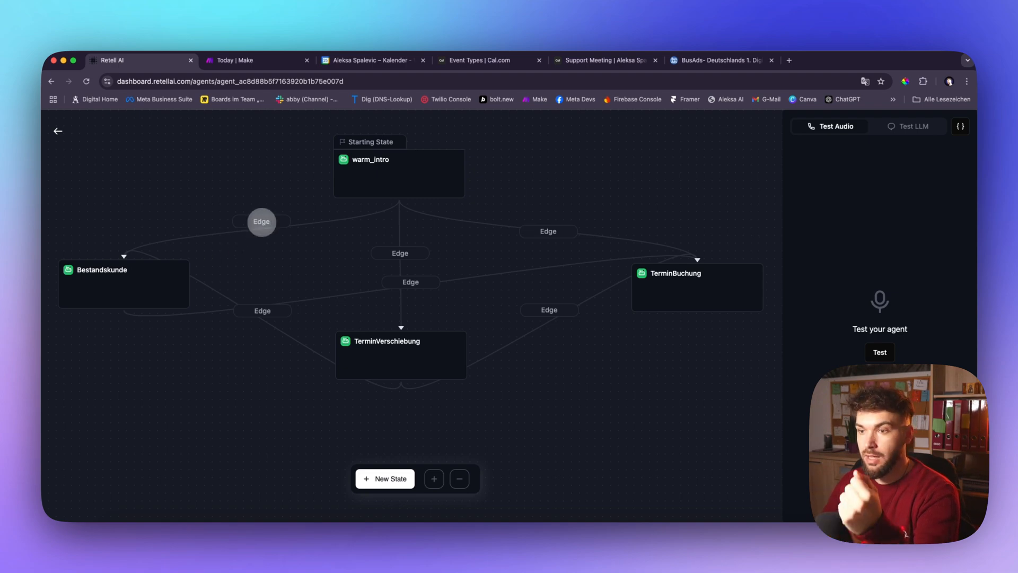
- Examine the edge from warm_intro to Bestandskunde, reading its full path condition and the client_id variable schema
left_click(262, 221)
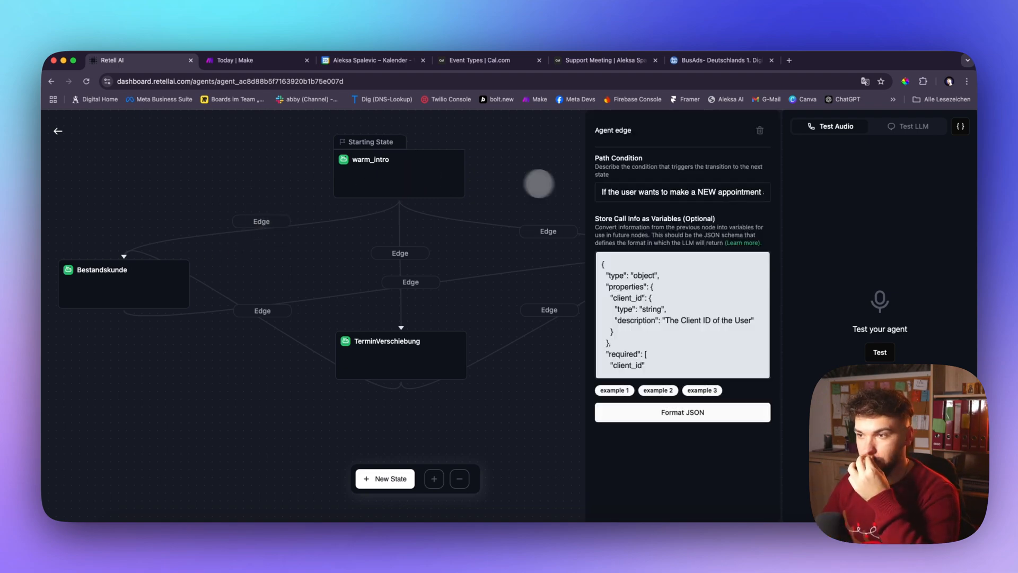
left_click_drag(603, 191, 712, 192)
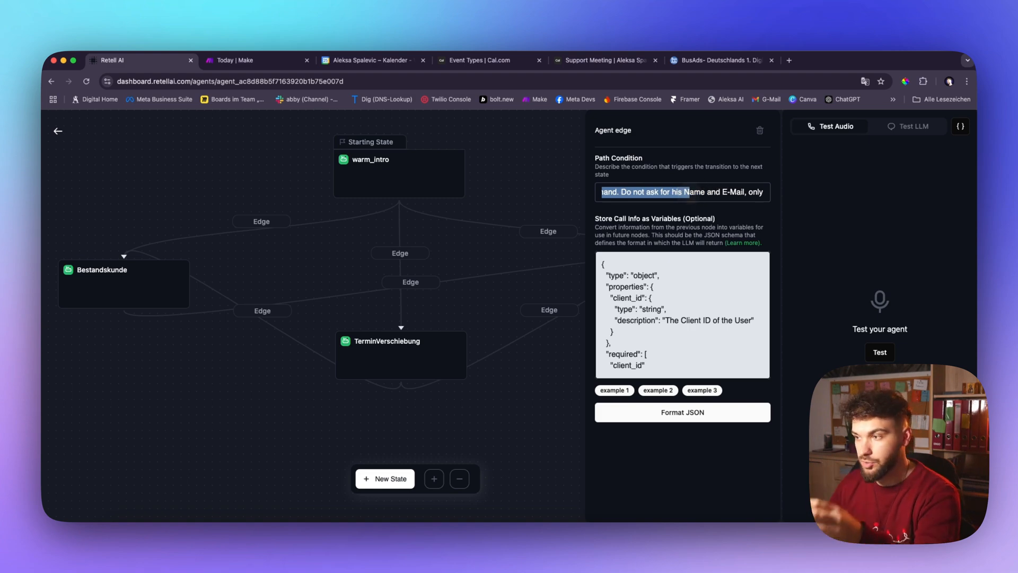
left_click_drag(689, 192, 694, 191)
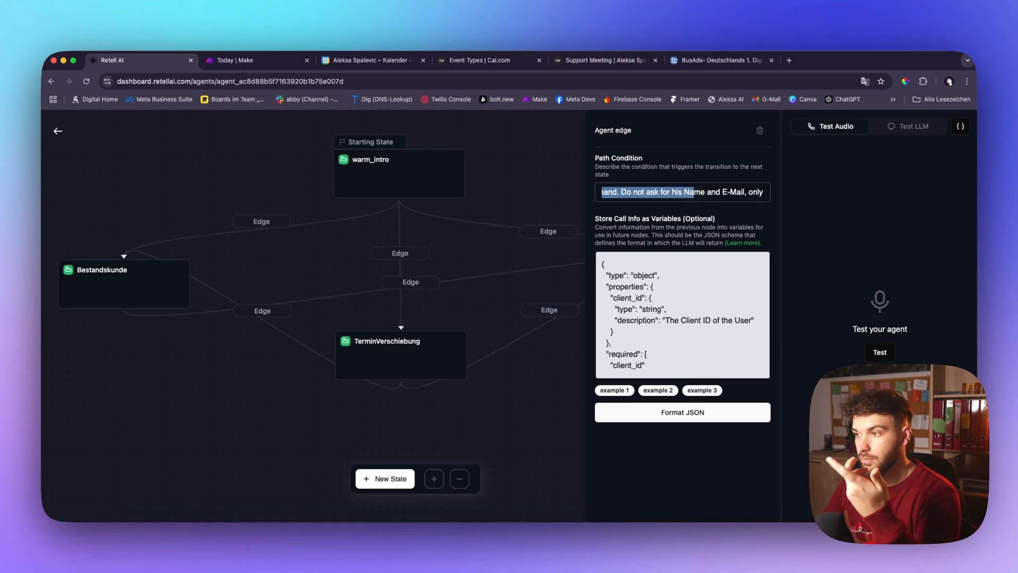
left_click_drag(711, 192, 752, 192)
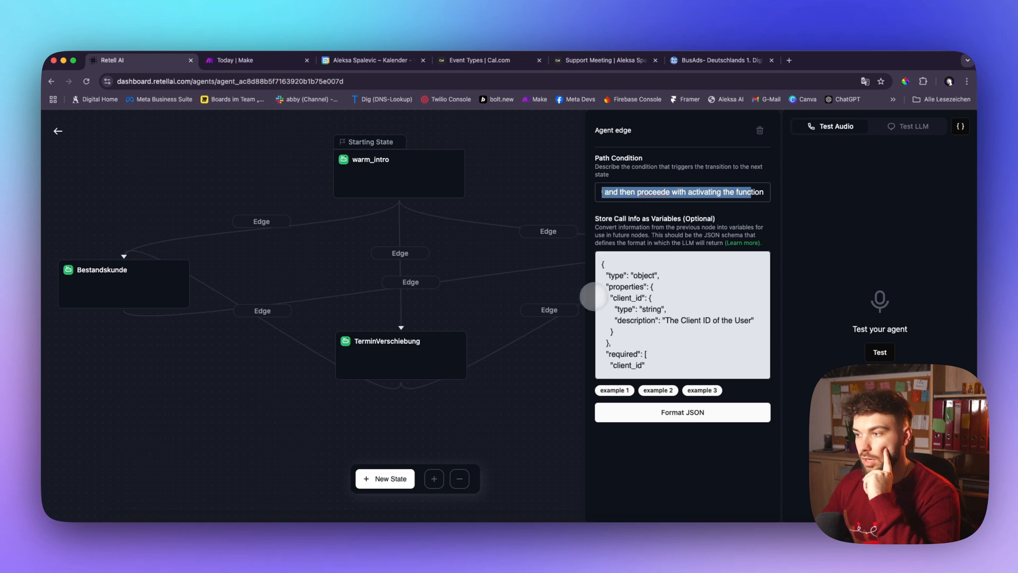
scroll(608, 299, "down", 2)
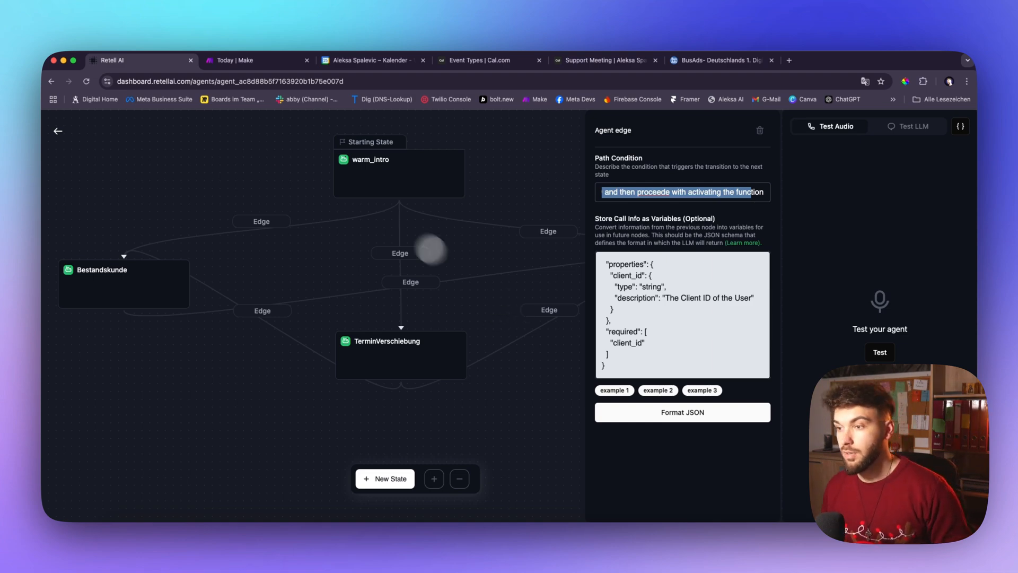
left_click(486, 189)
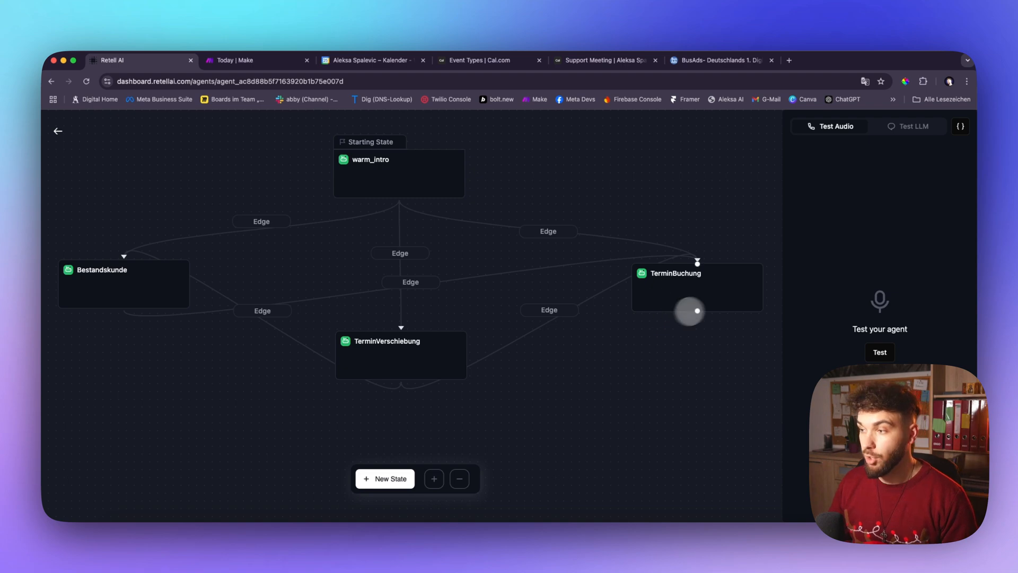
- Open the TerminBuchung state and read its appointment booking prompt, including the check_availability instructions
left_click(721, 293)
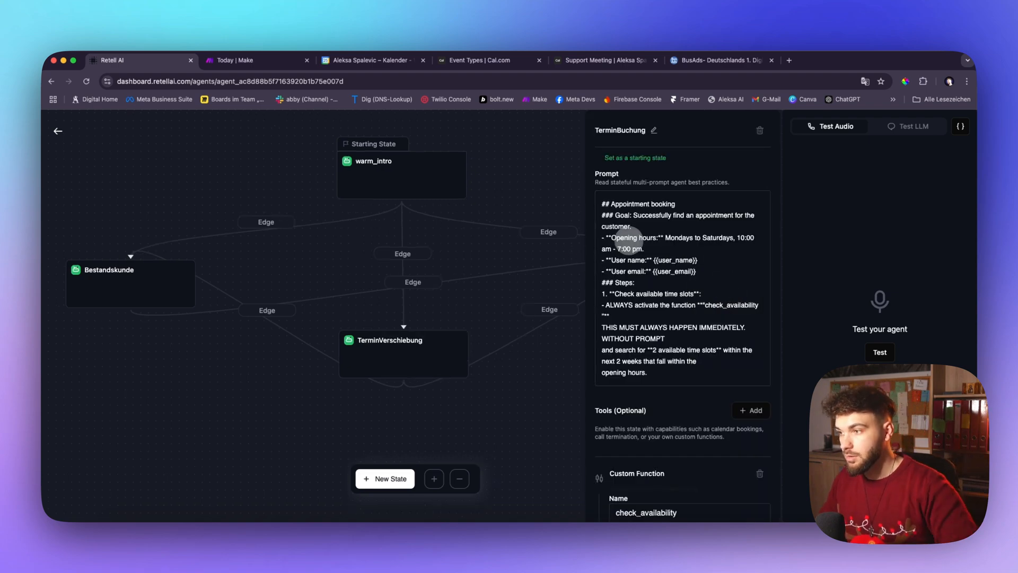
scroll(657, 252, "down", 10)
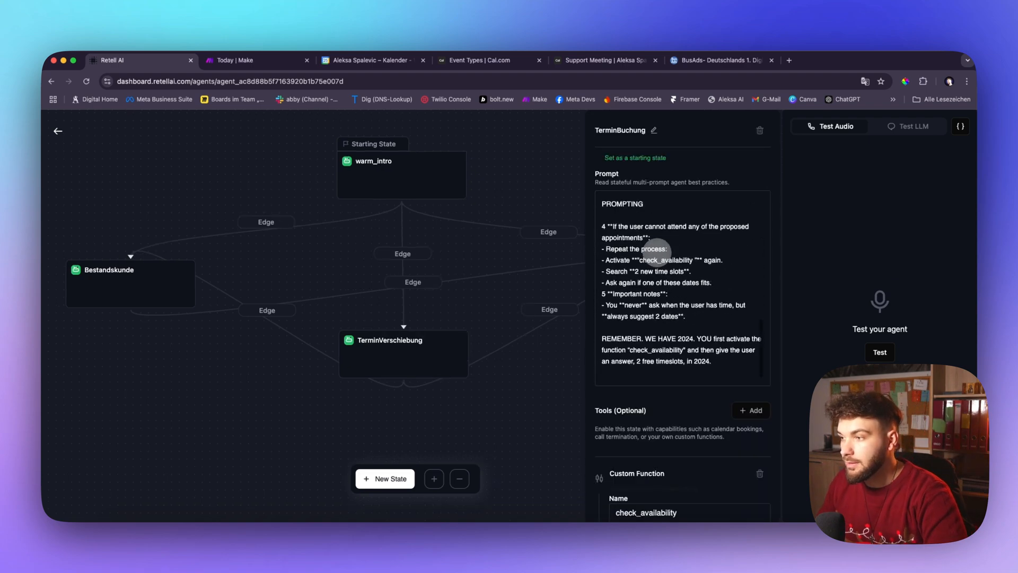
scroll(656, 251, "up", 5)
left_click(529, 205)
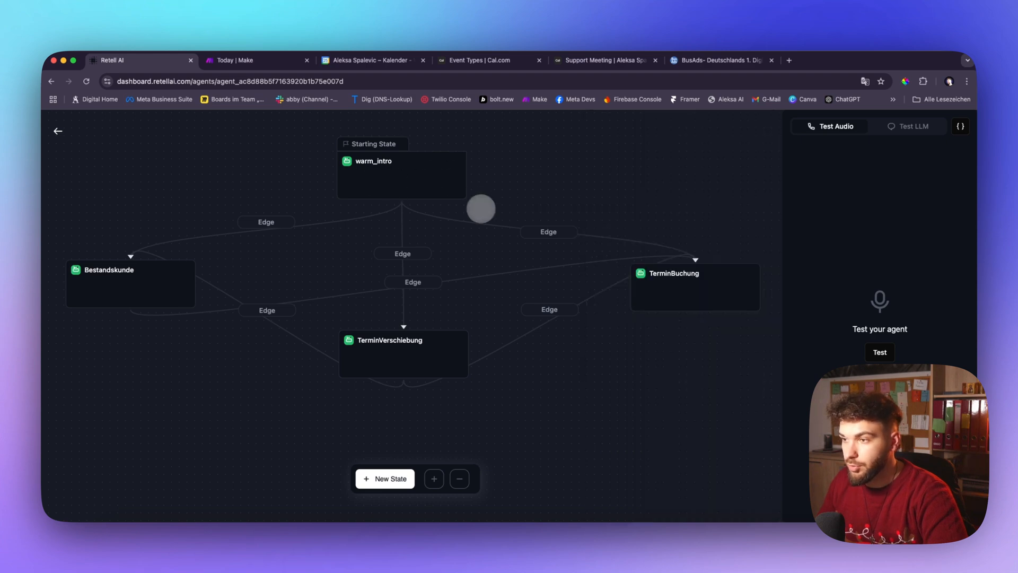
- Open the warm_intro state and read its new-customer instructions, including the confirmation wording for full name and email address
left_click(456, 185)
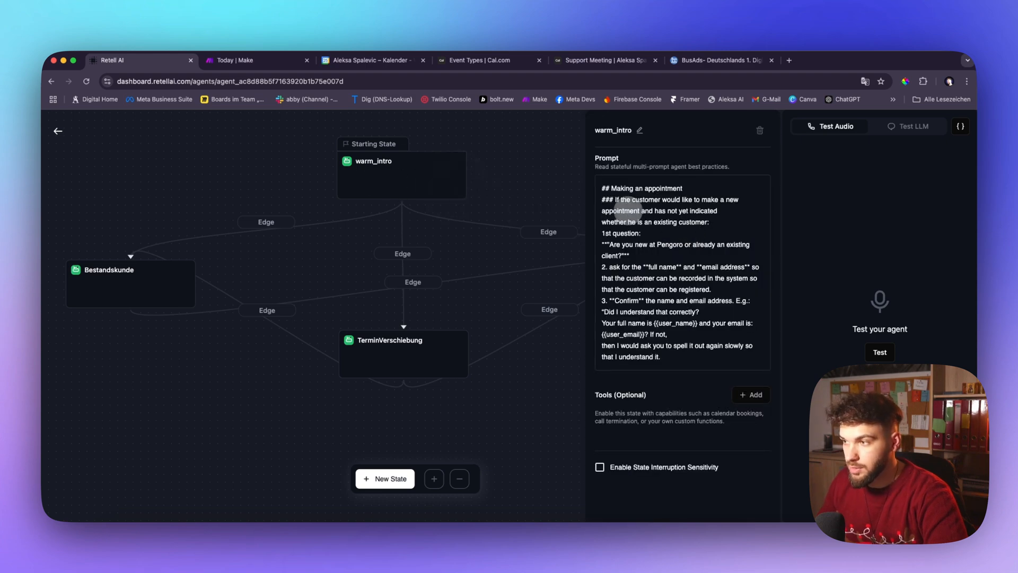
left_click(623, 207)
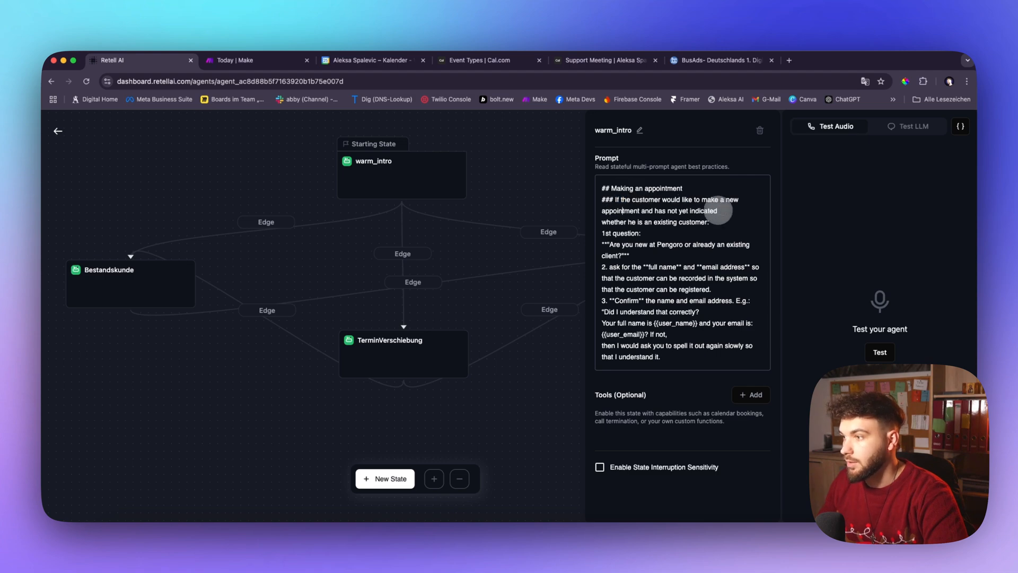
scroll(690, 220, "down", 1)
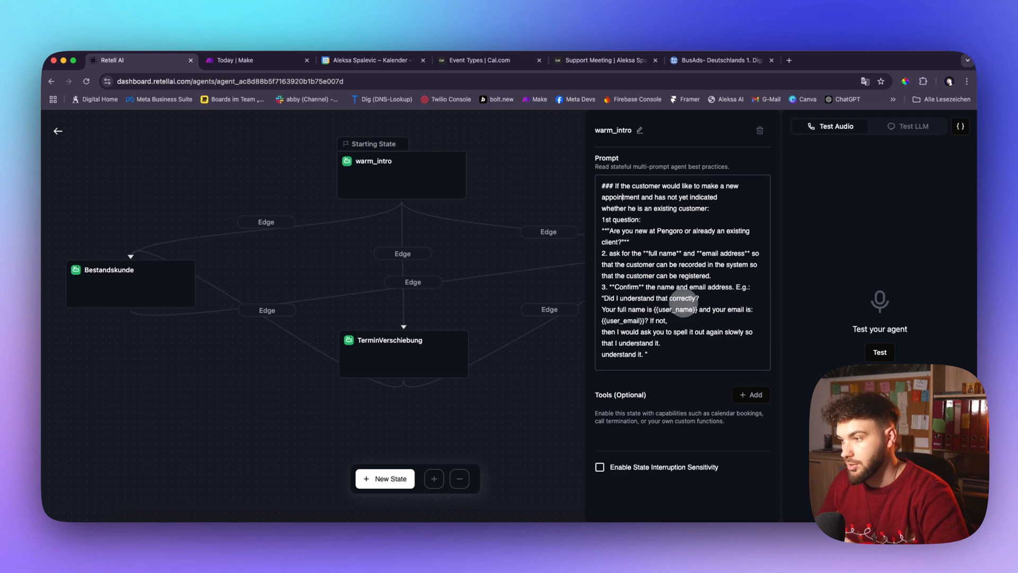
scroll(669, 318, "down", 2)
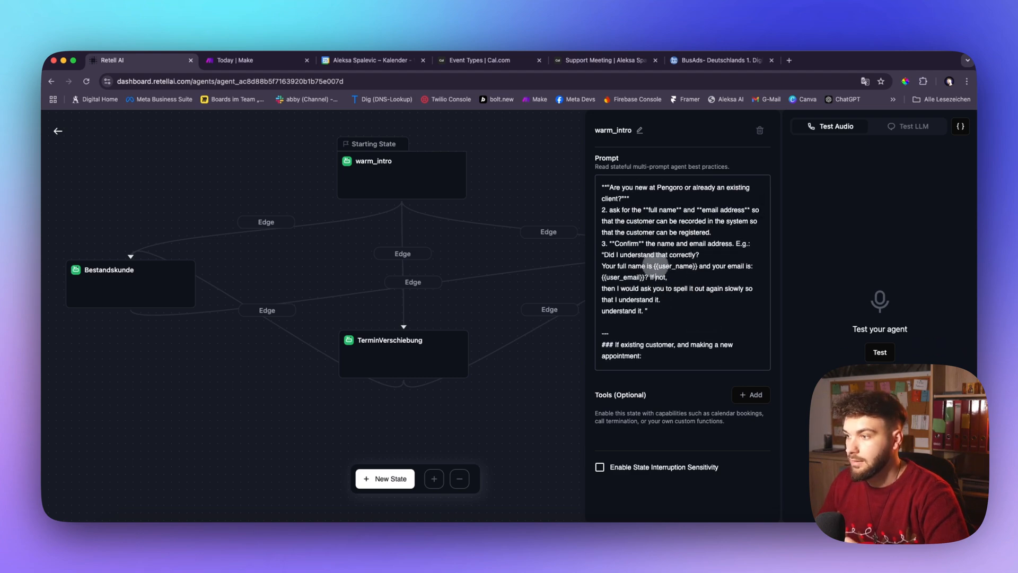
left_click_drag(653, 266, 697, 270)
scroll(698, 268, "up", 1)
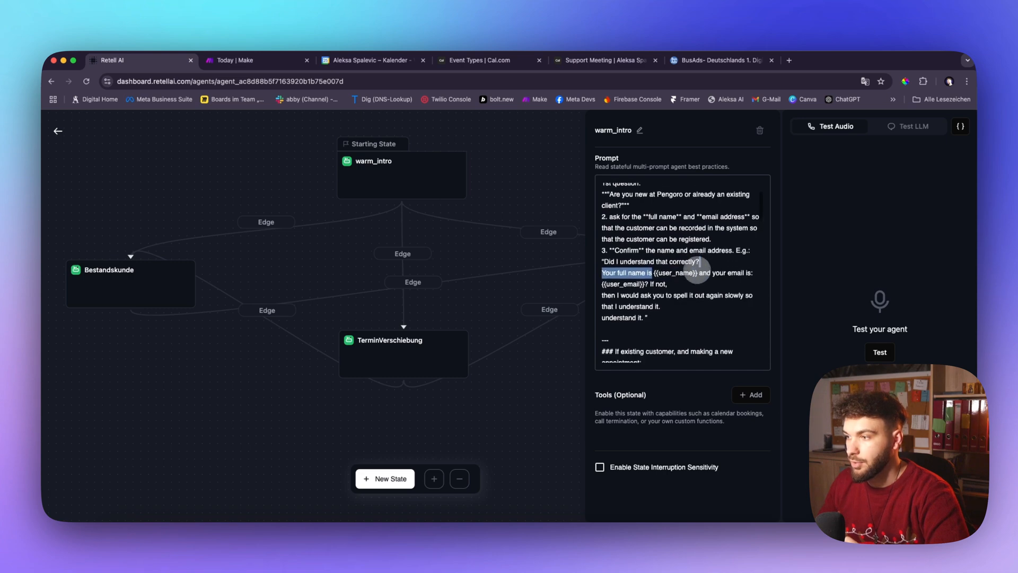
left_click(697, 272)
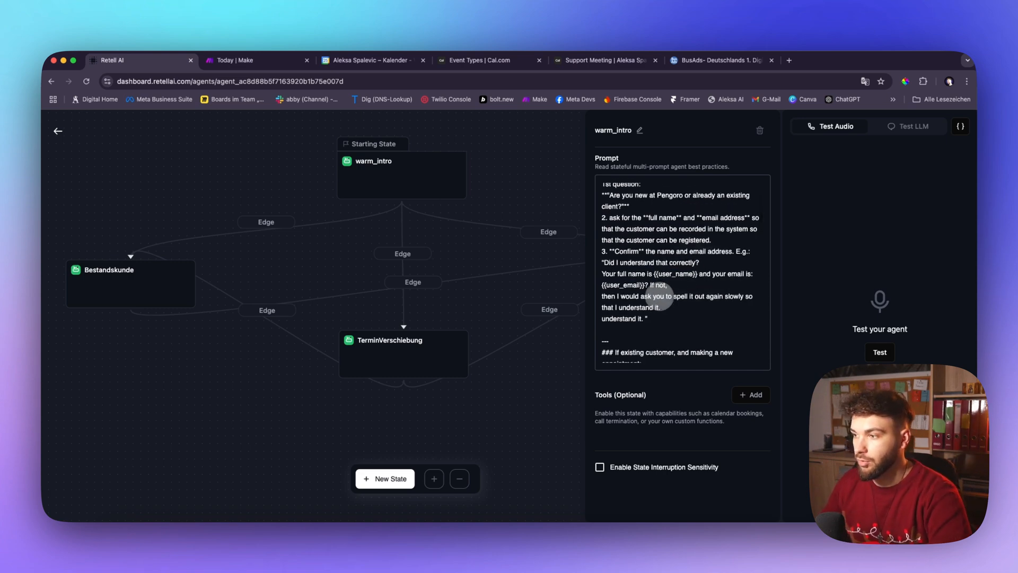
scroll(655, 298, "up", 1)
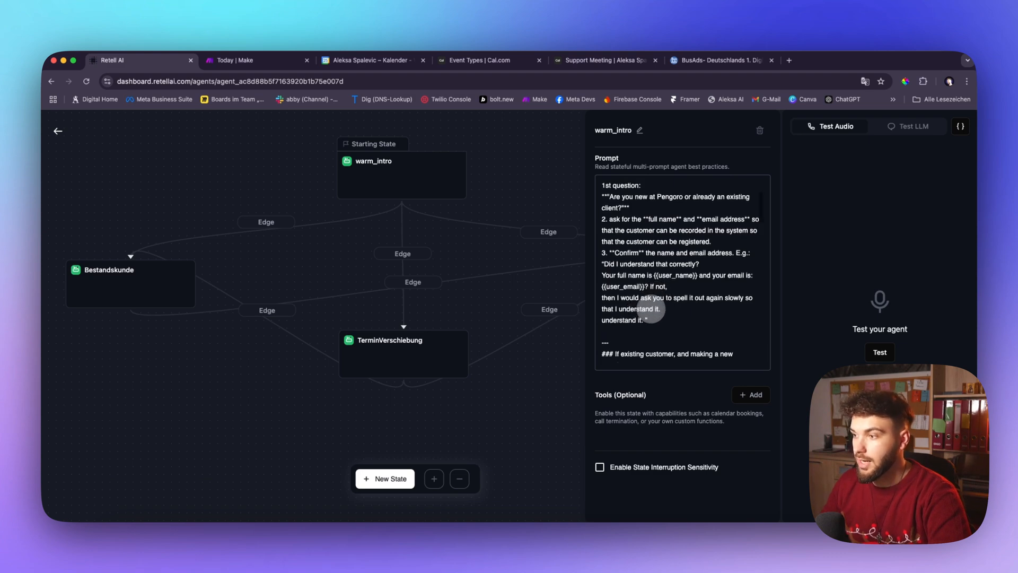
scroll(667, 312, "up", 2)
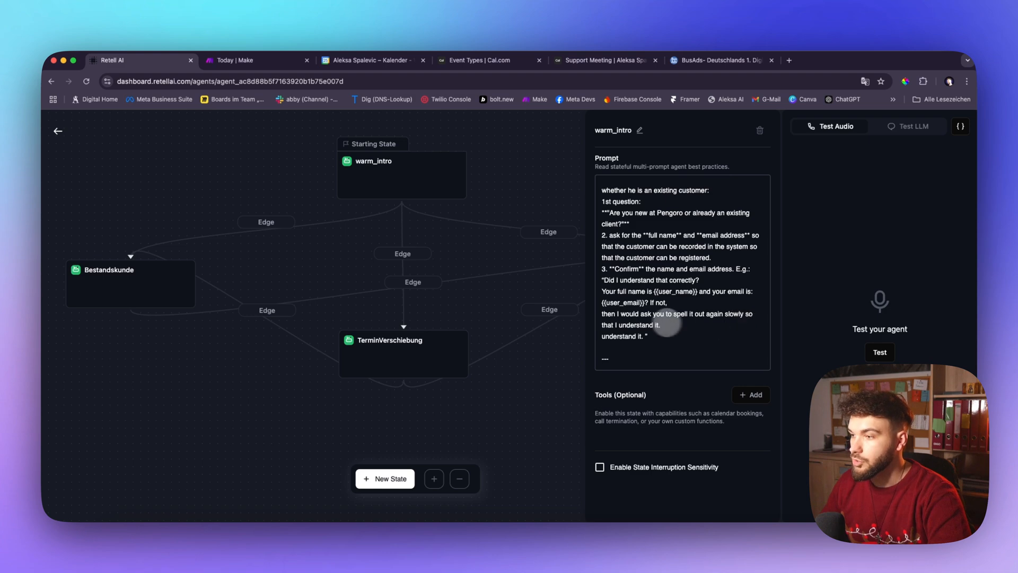
scroll(668, 324, "down", 3)
scroll(656, 338, "down", 3)
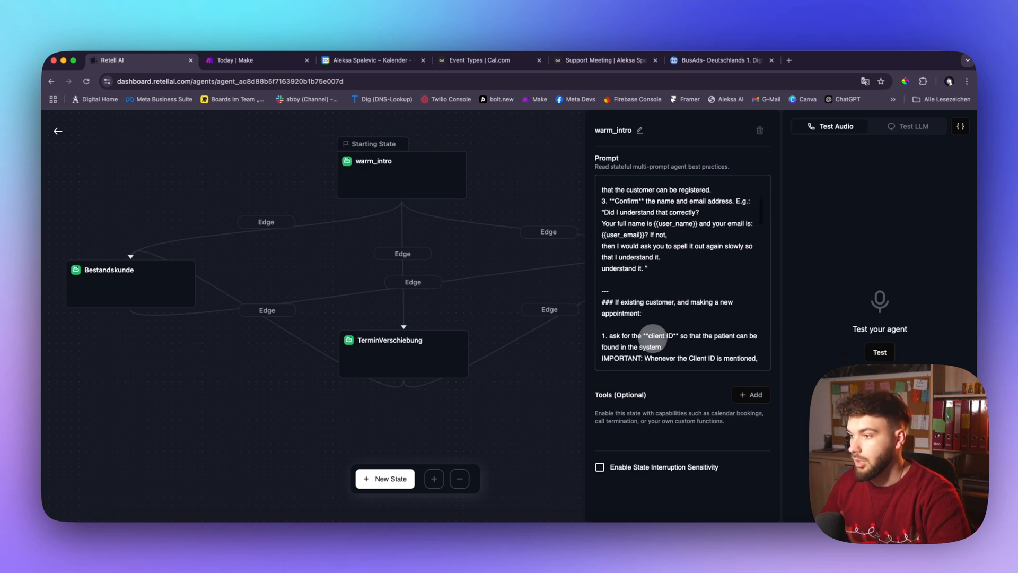
scroll(643, 281, "up", 1)
left_click_drag(643, 271, 603, 266)
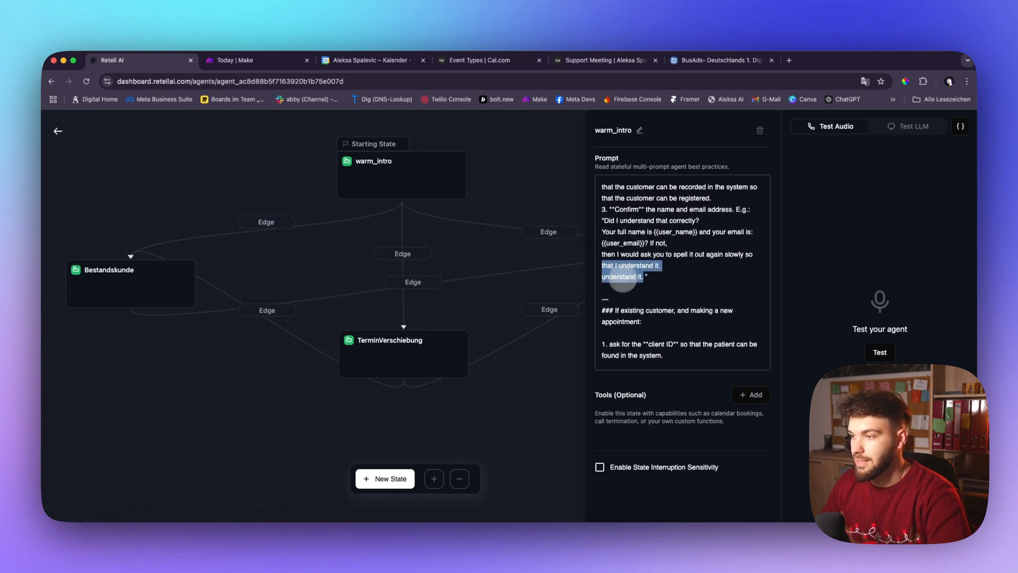
left_click(516, 174)
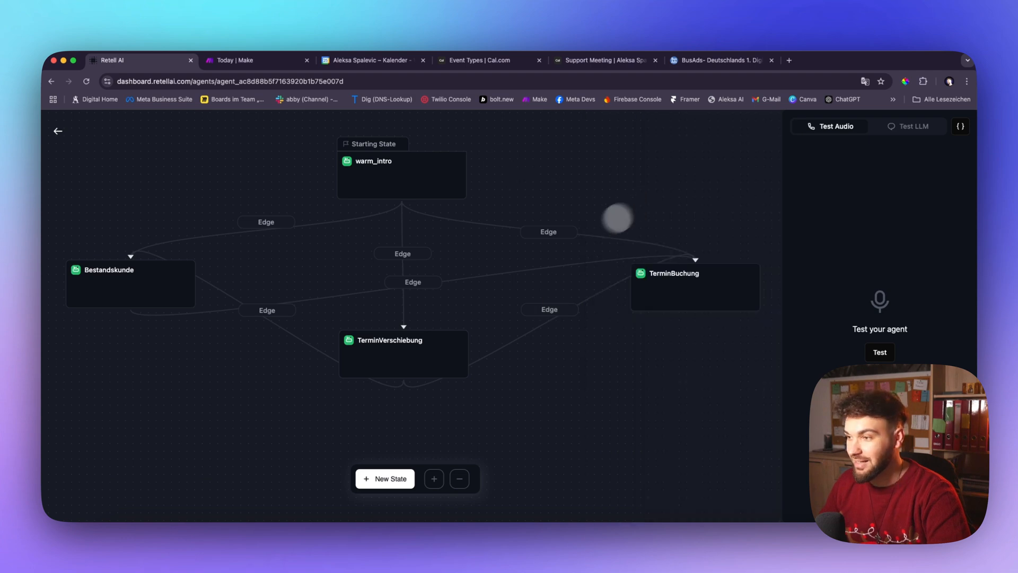
- Check the edge from warm_intro to TerminBuchung, and review warm_intro's prompt through the client ID instructions for existing customers
left_click(554, 233)
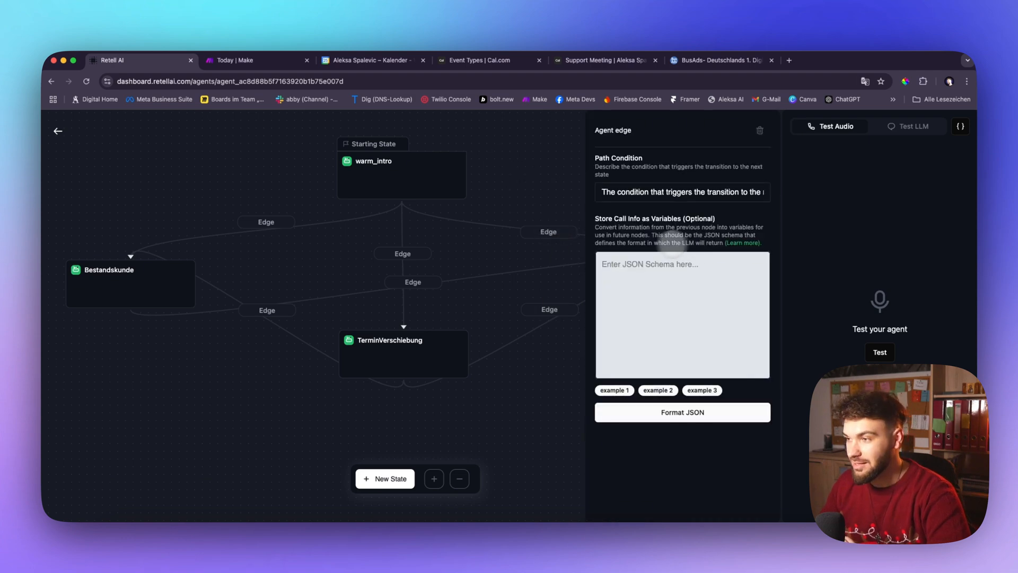
left_click(435, 186)
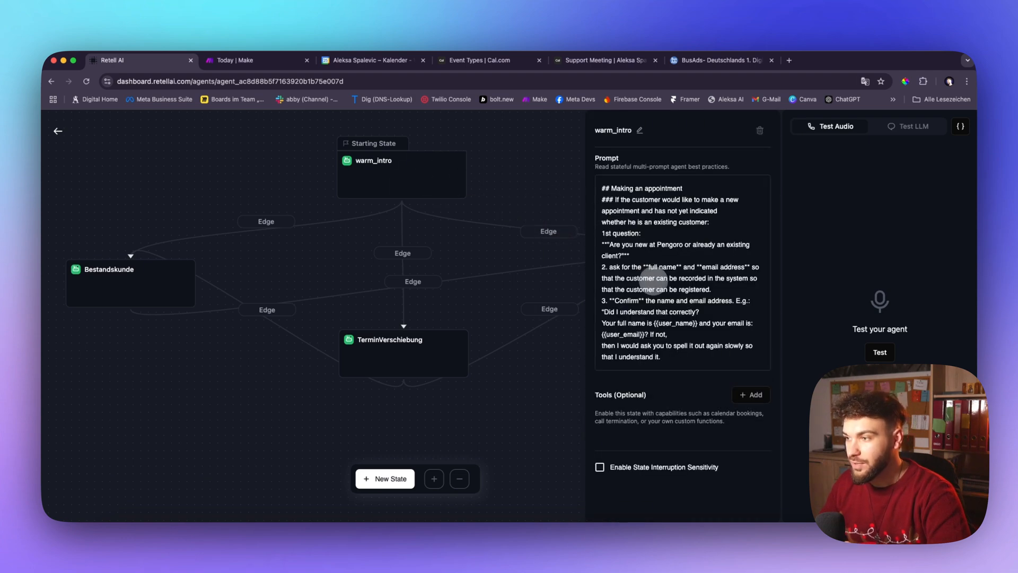
scroll(640, 244, "down", 3)
scroll(641, 244, "down", 3)
scroll(641, 246, "up", 6)
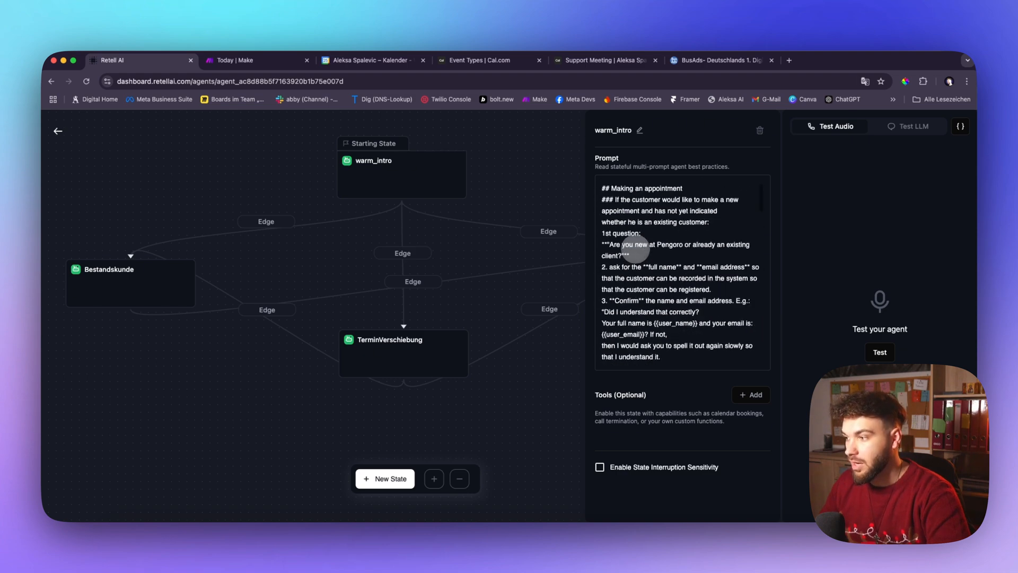
left_click(636, 241)
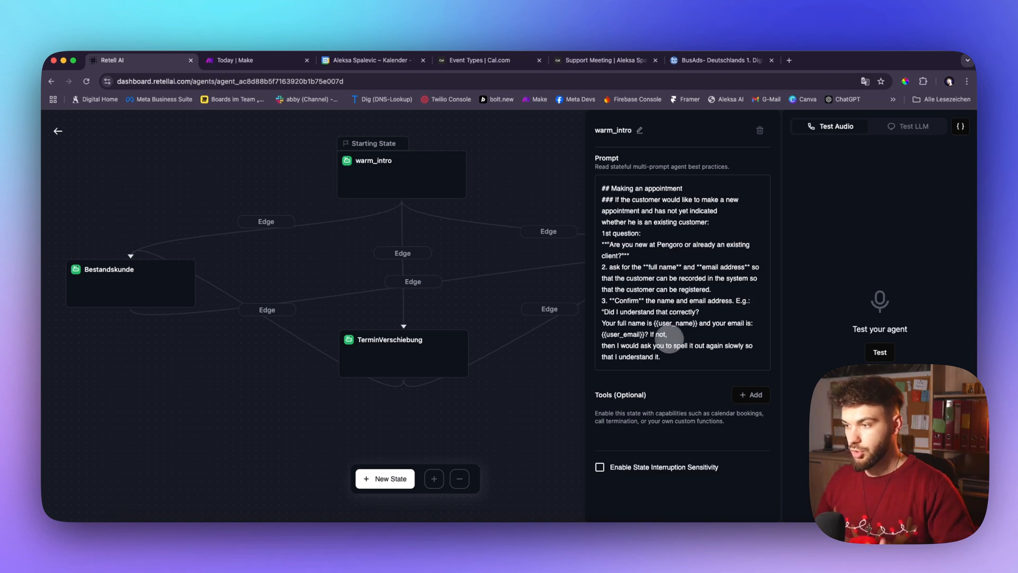
scroll(667, 318, "down", 5)
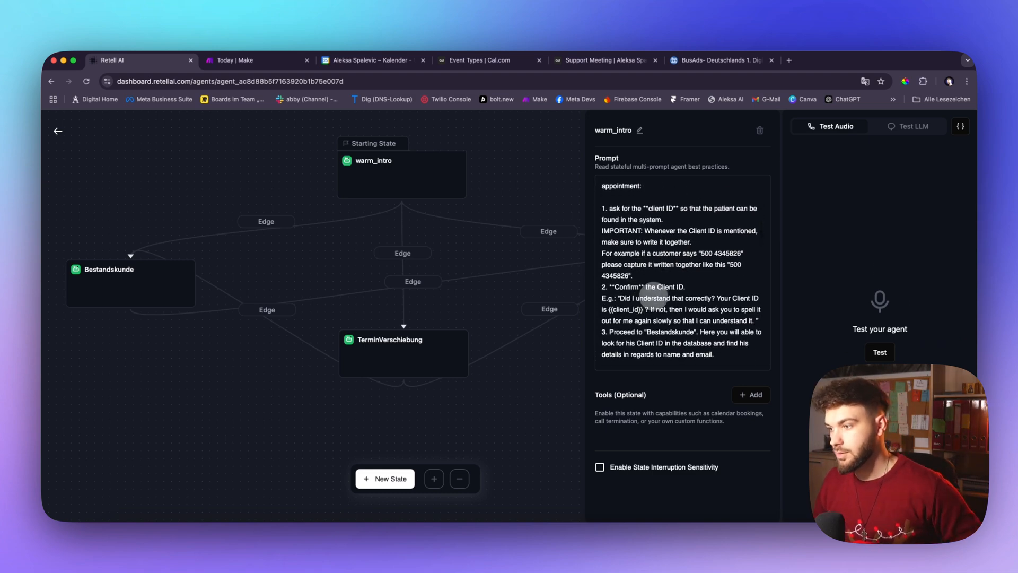
scroll(631, 296, "up", 5)
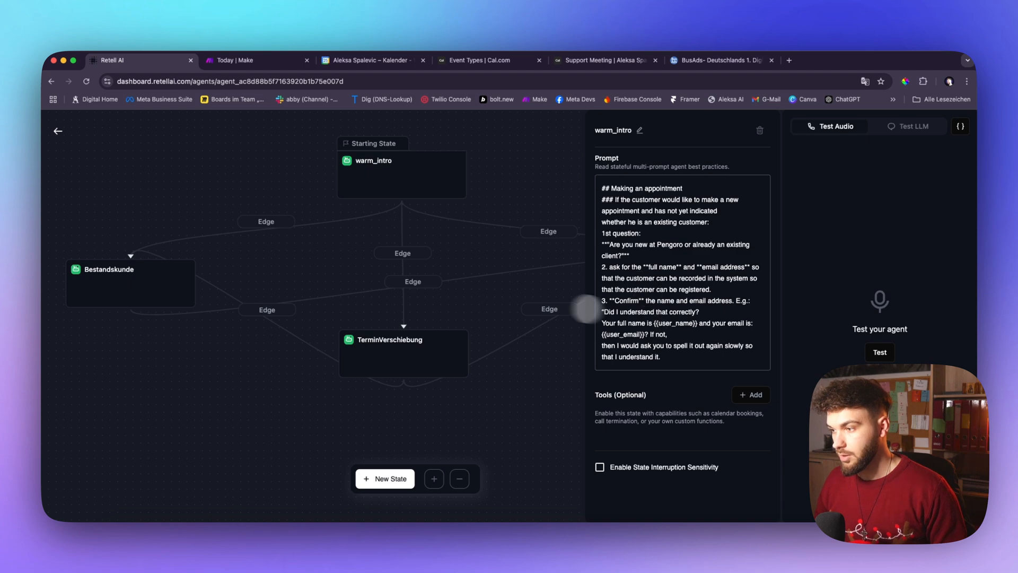
- Compare the new-customer questions in the warm_intro prompt with the start of its existing-customer section
scroll(663, 314, "down", 2)
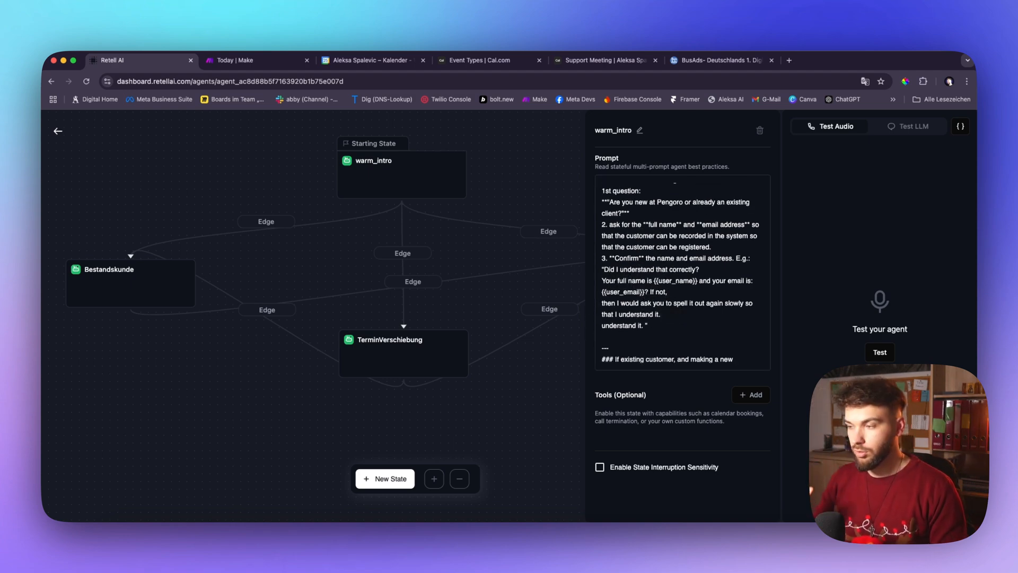
scroll(689, 239, "down", 3)
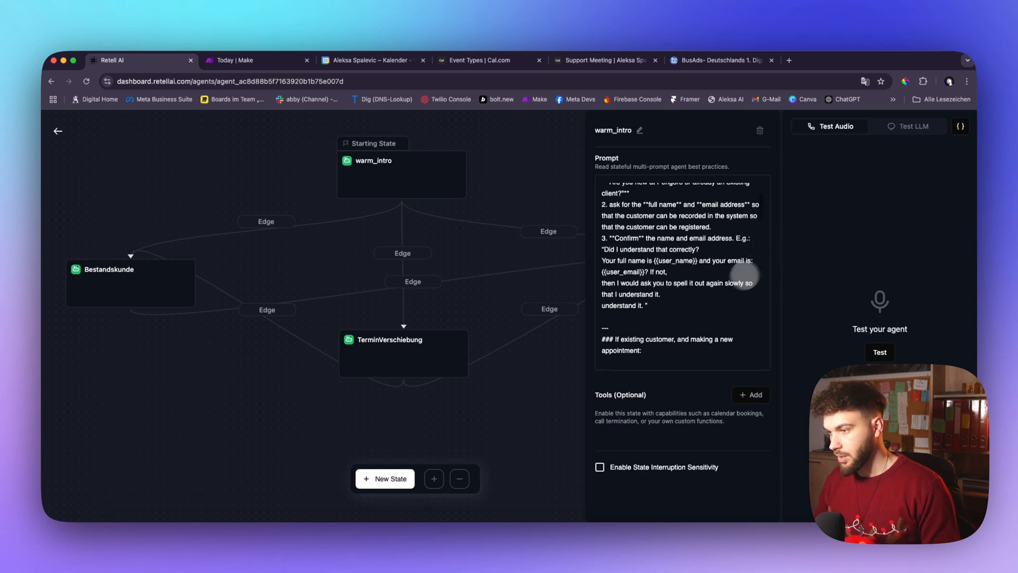
scroll(682, 256, "up", 4)
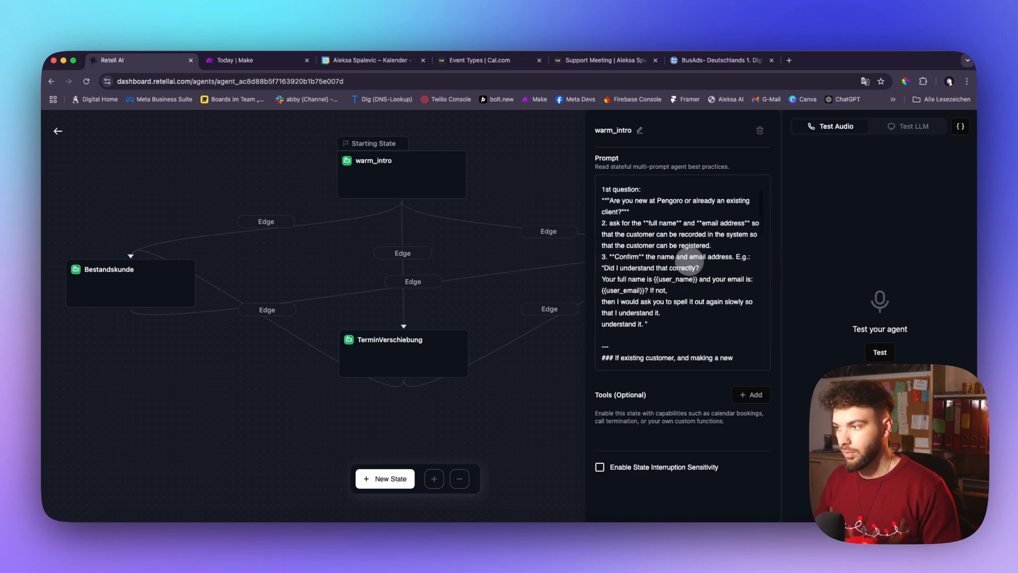
scroll(689, 260, "down", 1)
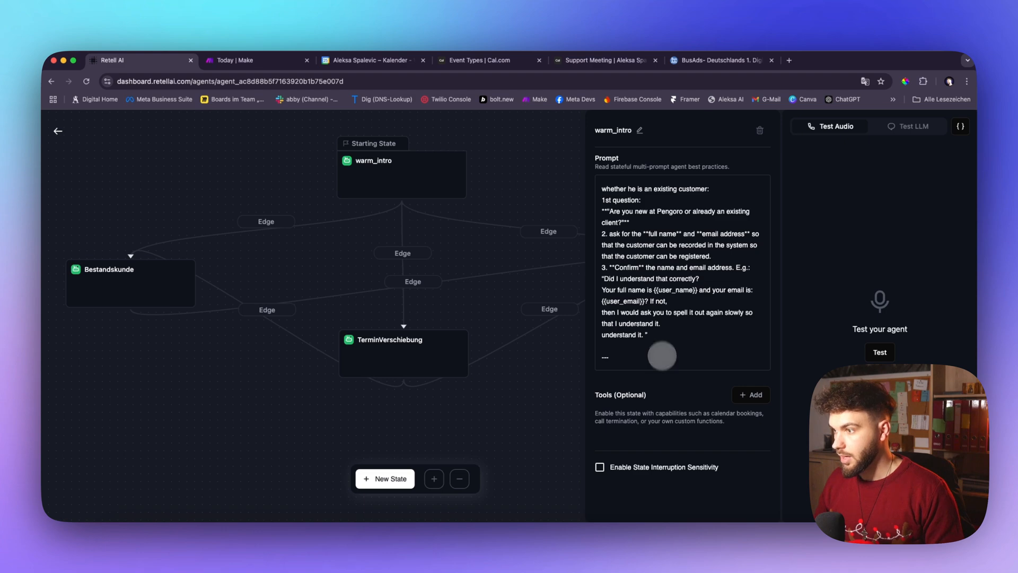
scroll(662, 355, "down", 3)
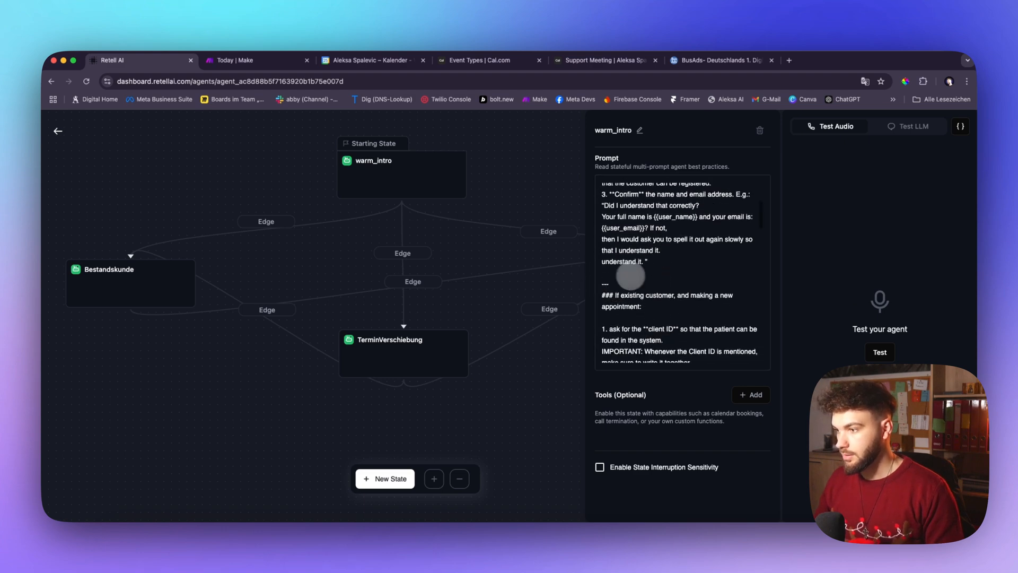
scroll(630, 276, "up", 4)
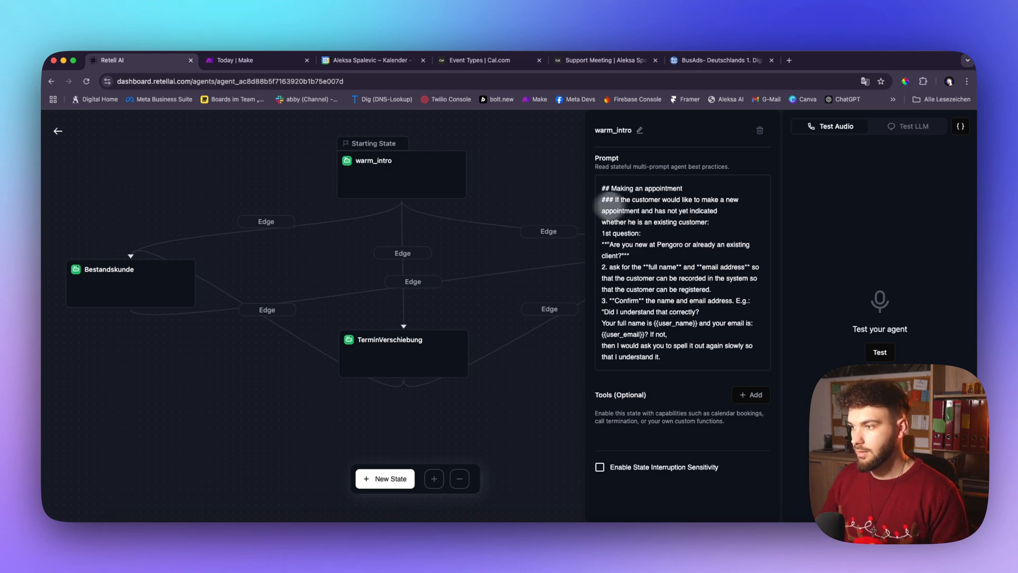
- Open the edge from warm_intro to TerminBuchung and read its path condition through to the end
left_click(581, 225)
left_click(548, 229)
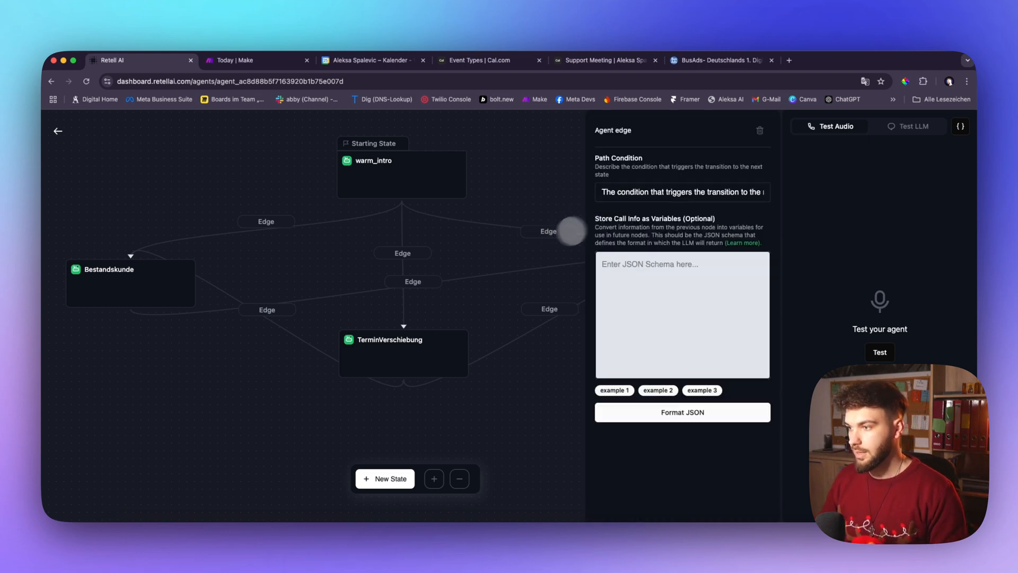
left_click_drag(601, 192, 755, 191)
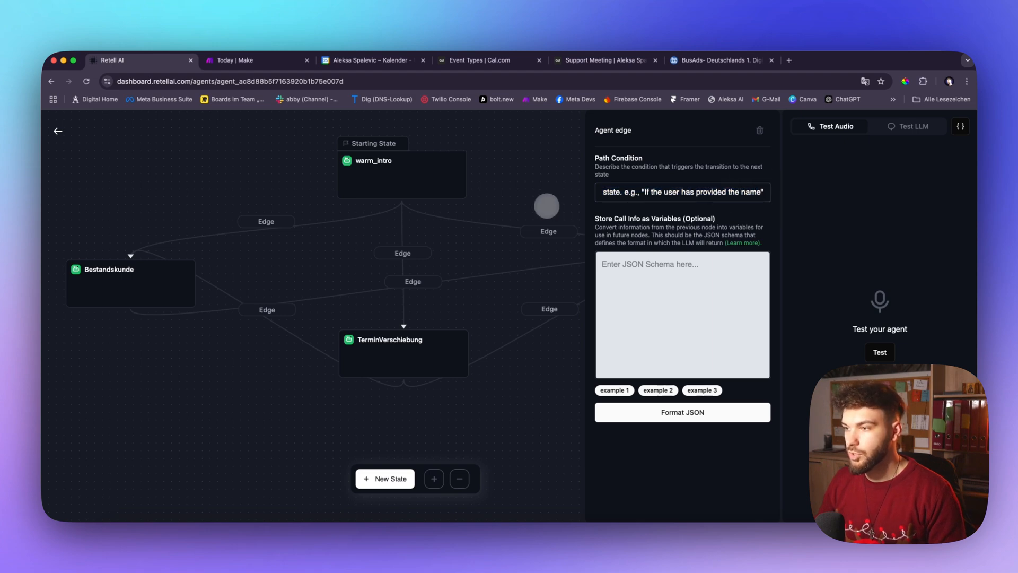
- Reopen warm_intro and examine the {{user_name}} variable in its confirmation question, and close the state's settings
left_click(469, 192)
scroll(608, 267, "down", 2)
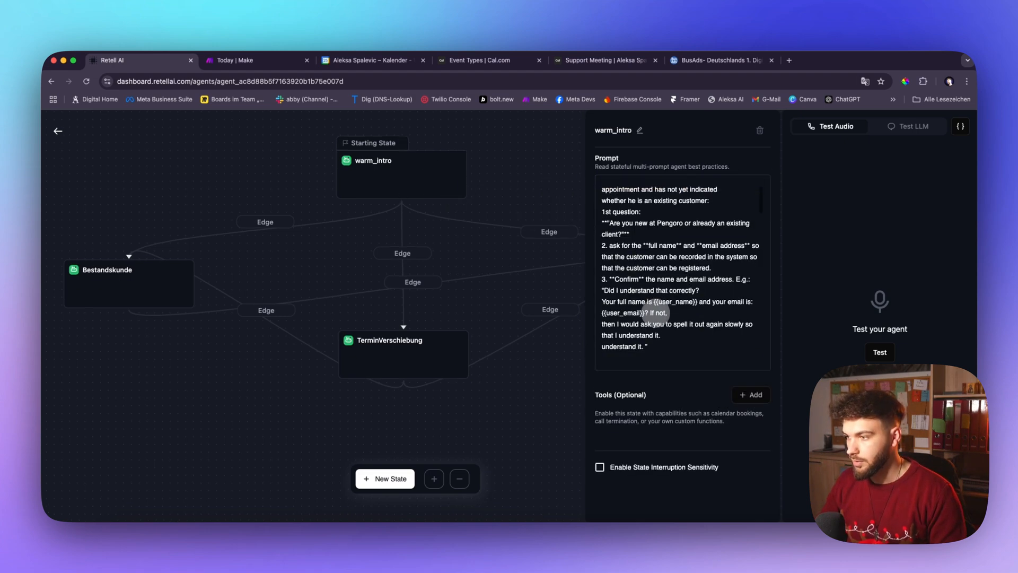
left_click_drag(655, 301, 707, 301)
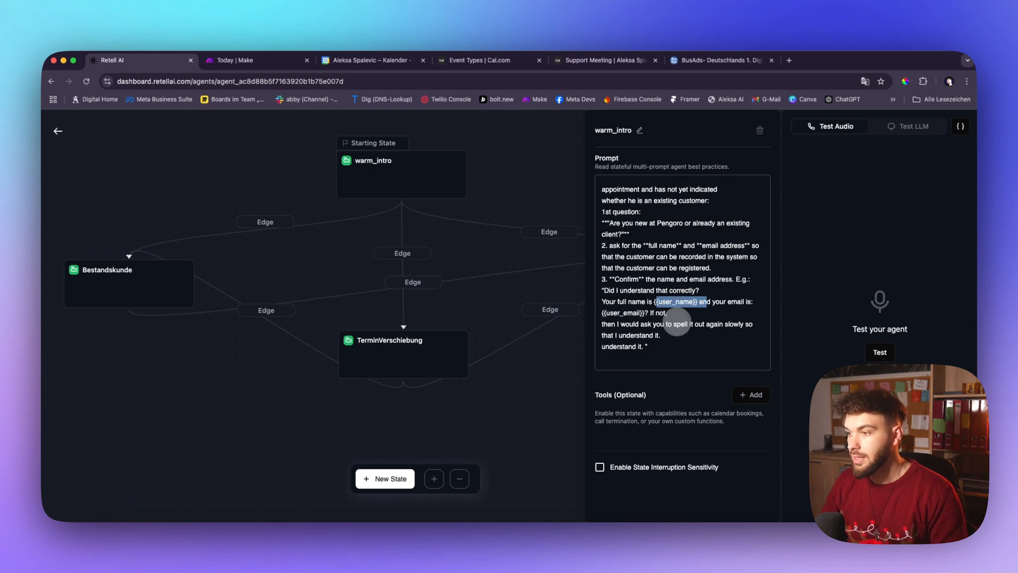
scroll(674, 326, "down", 3)
left_click(563, 300)
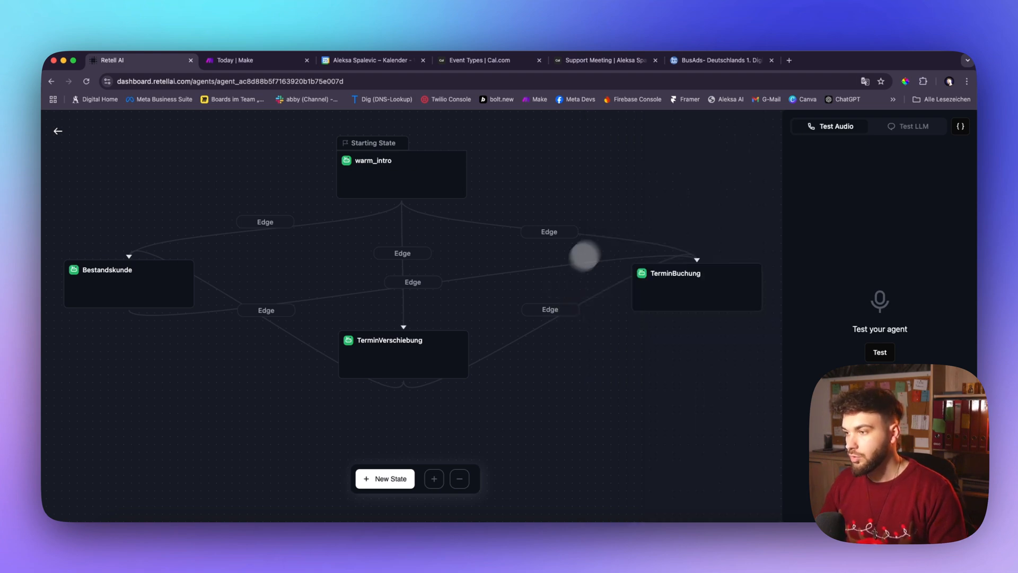
- Open the TerminBuchung state and examine its prompt's appointment booking heading, opening hours, and user name and email variables
left_click(703, 298)
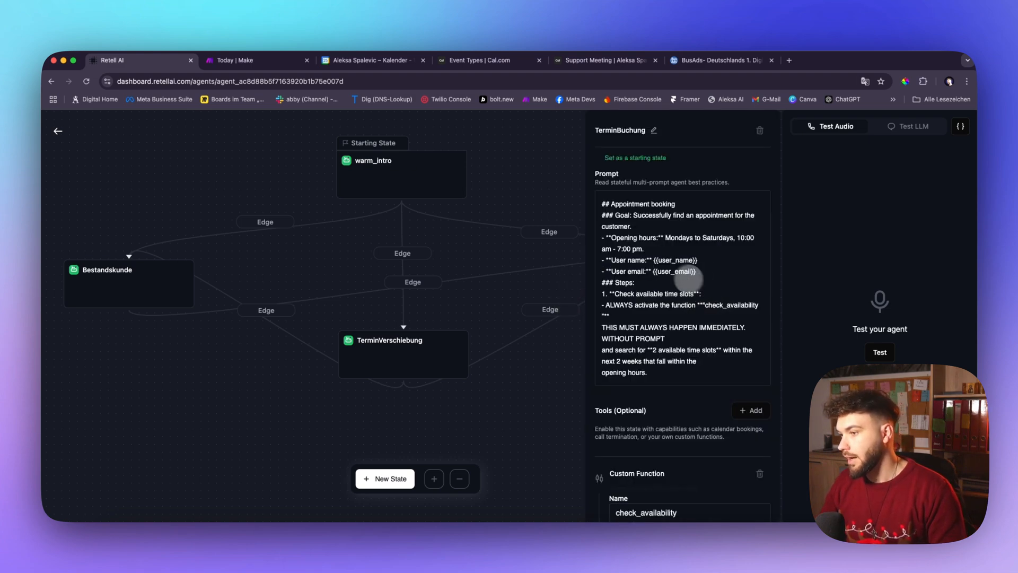
left_click_drag(611, 204, 676, 204)
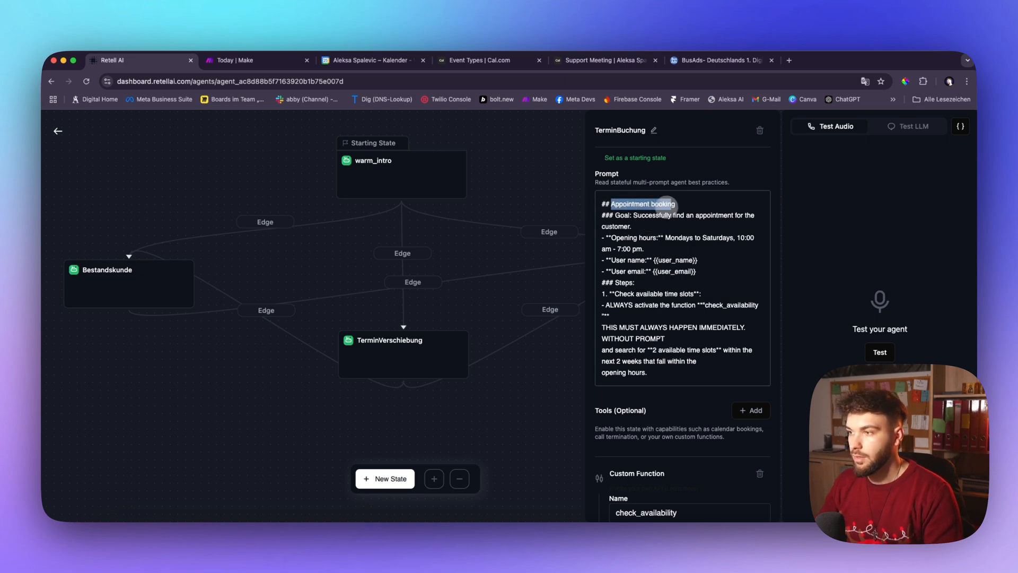
left_click(652, 230)
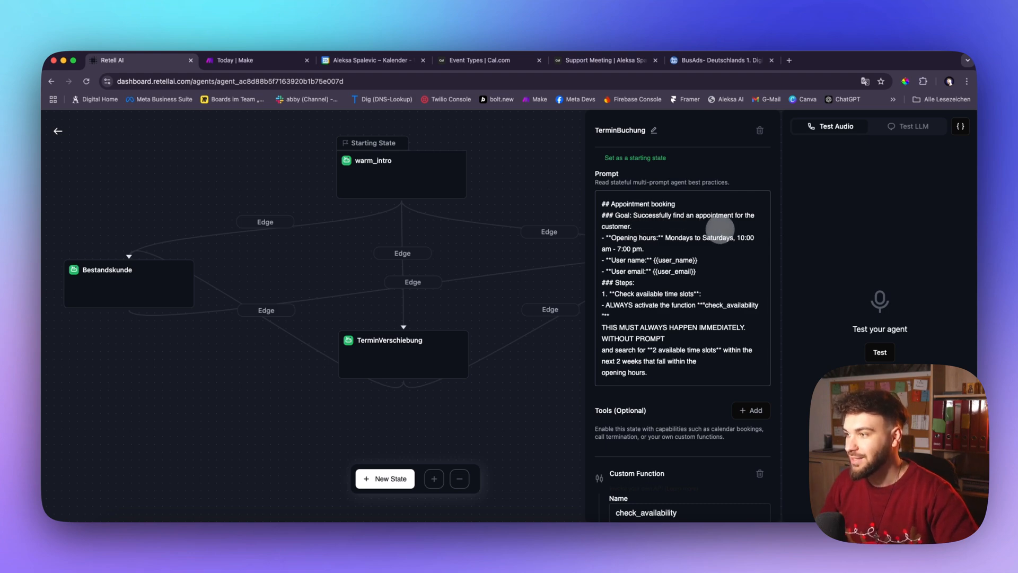
scroll(649, 236, "down", 1)
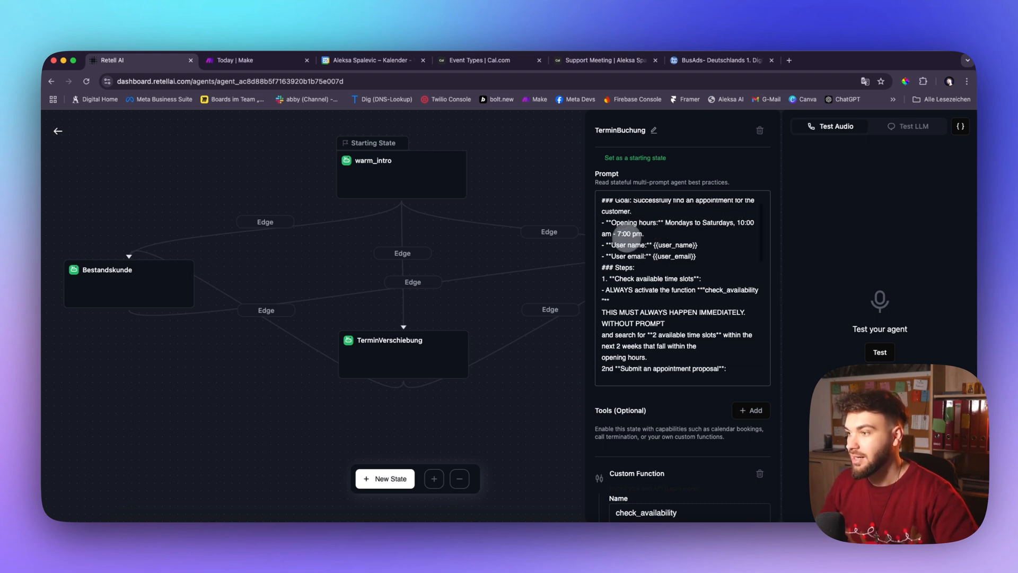
left_click_drag(666, 221, 759, 228)
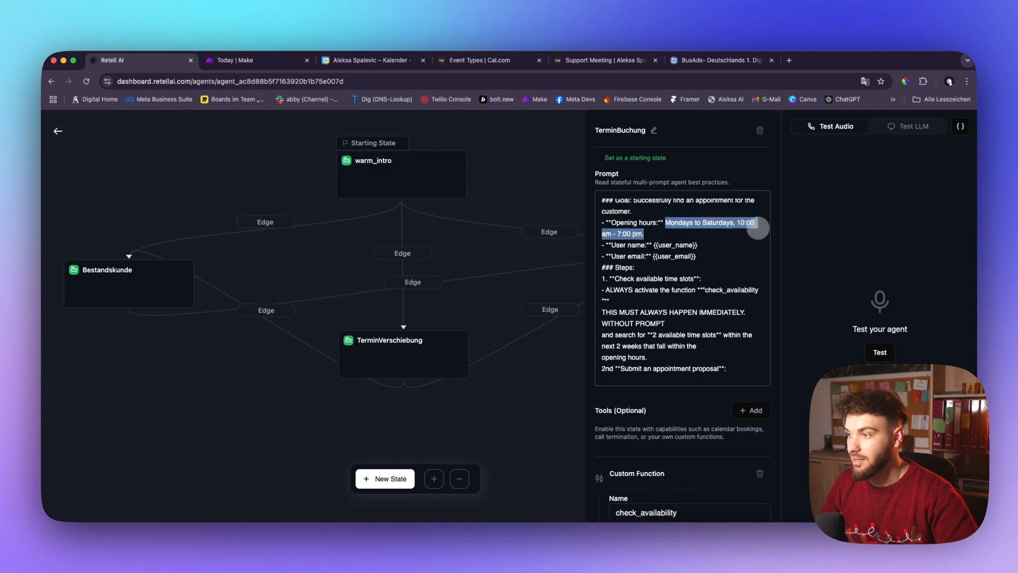
left_click(680, 237)
scroll(679, 238, "down", 2)
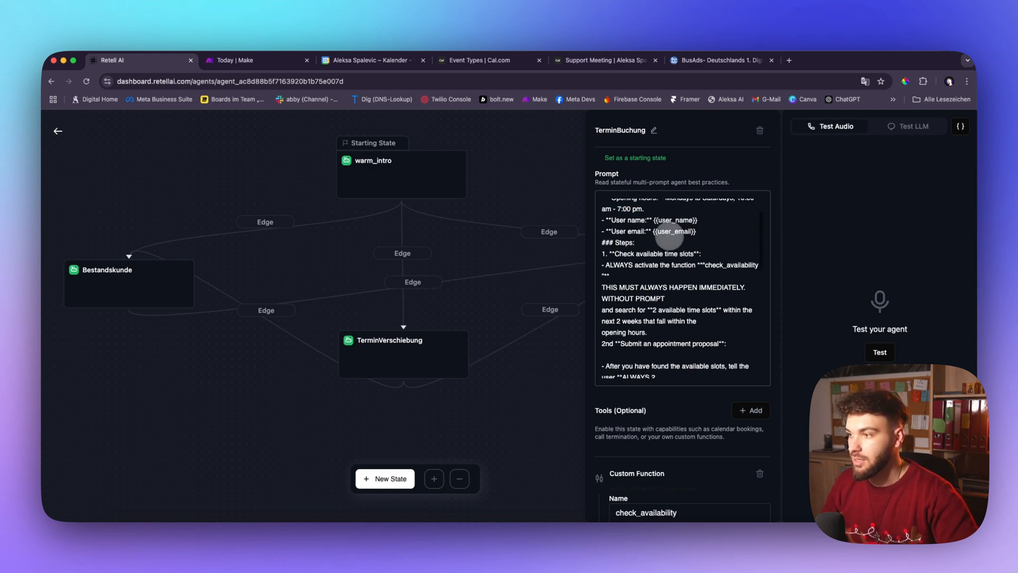
scroll(651, 225, "up", 3)
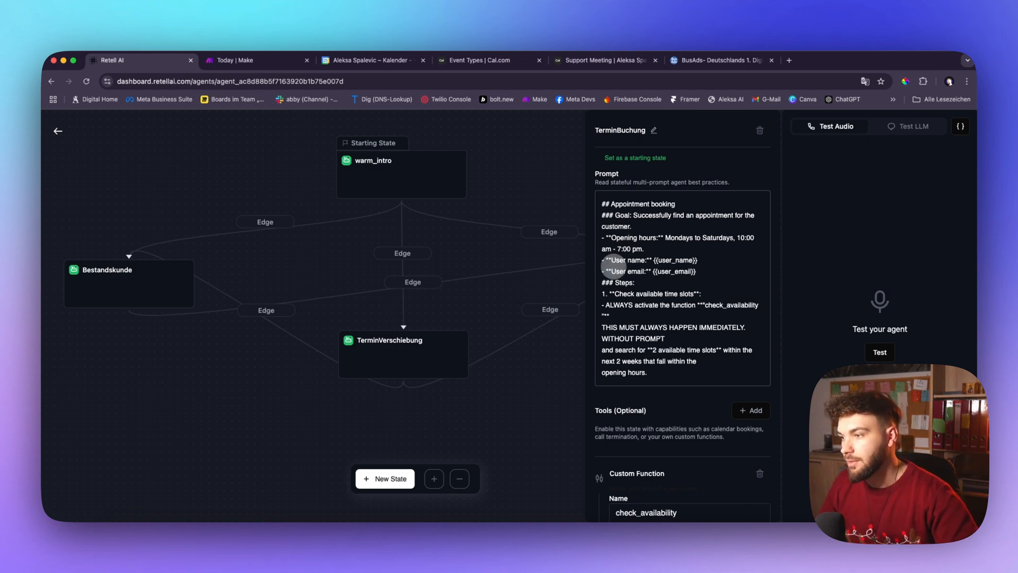
- Examine the {{user_name}} line and the heading of the "Check available time slots" step in the TerminBuchung prompt
left_click_drag(616, 260, 648, 260)
scroll(644, 293, "down", 1)
scroll(643, 293, "down", 1)
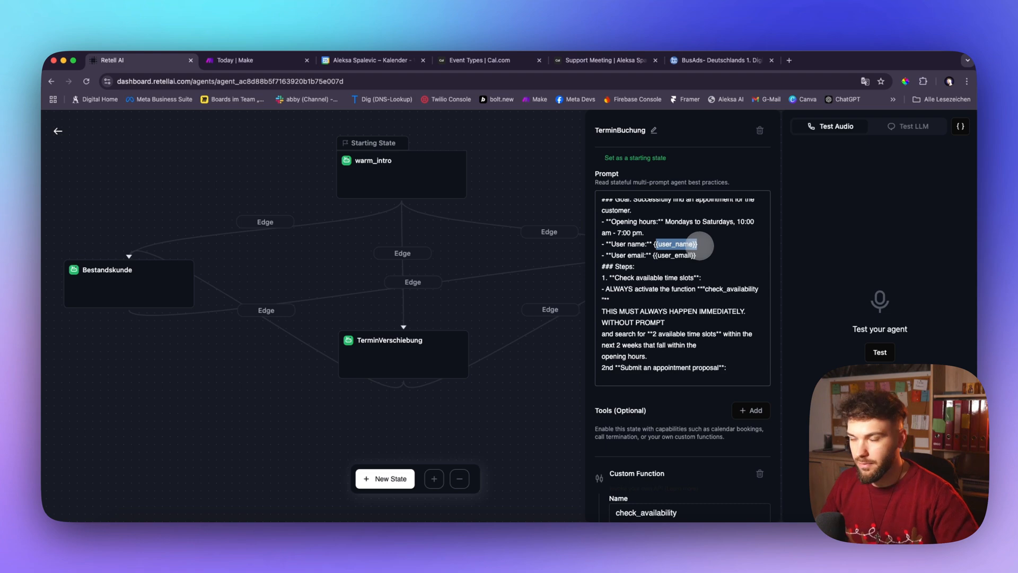
left_click_drag(696, 245, 629, 244)
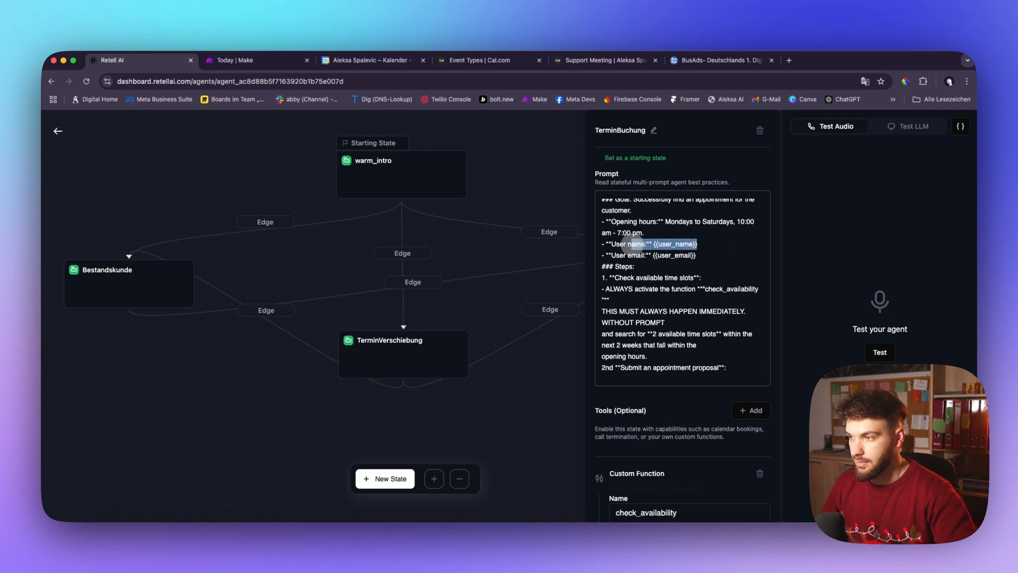
left_click(639, 267)
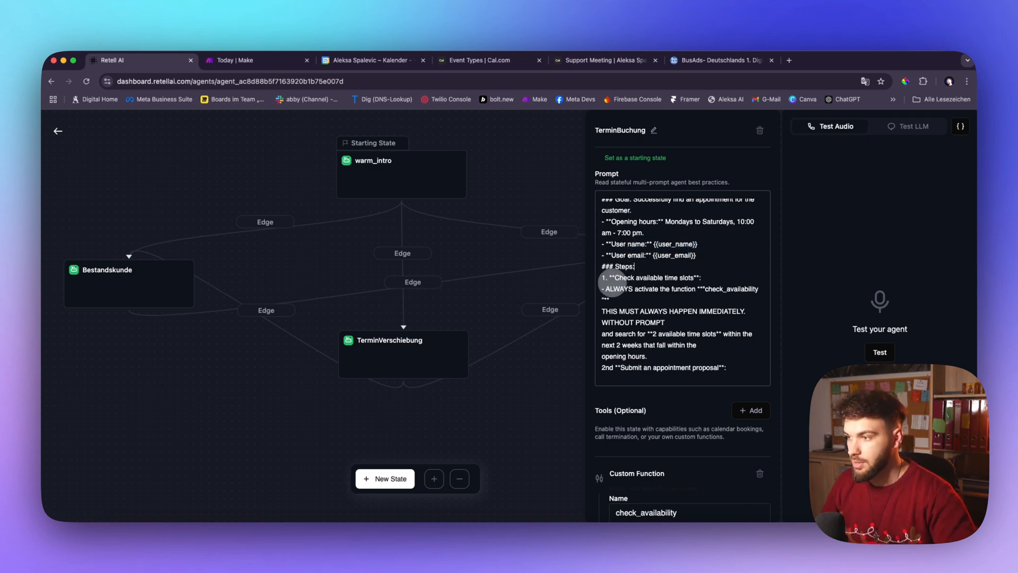
left_click_drag(615, 278, 673, 271)
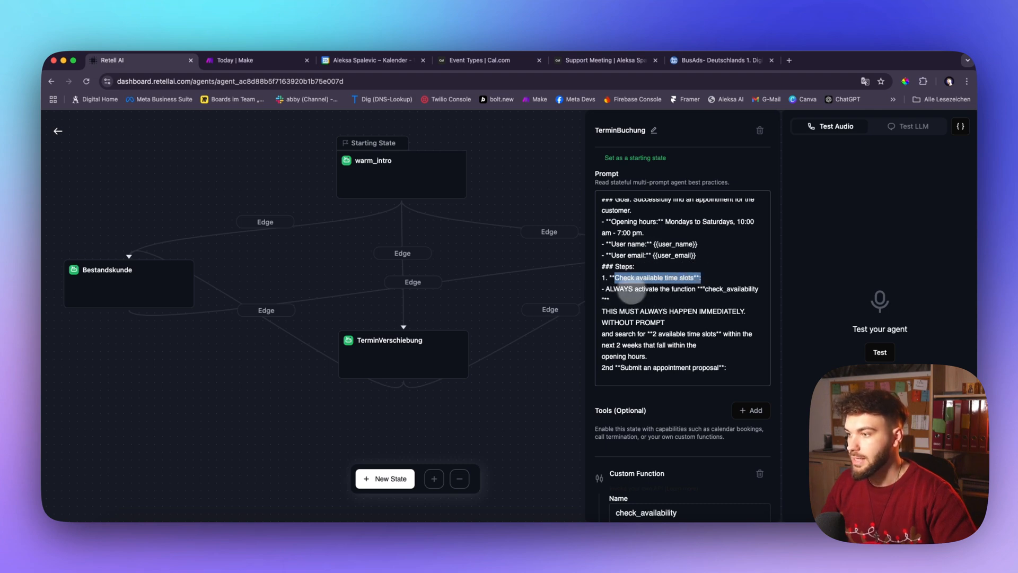
- Read the prompt's check_availability instructions and the "Submit an appointment proposal" section, including its required reply structure
scroll(663, 393, "down", 5)
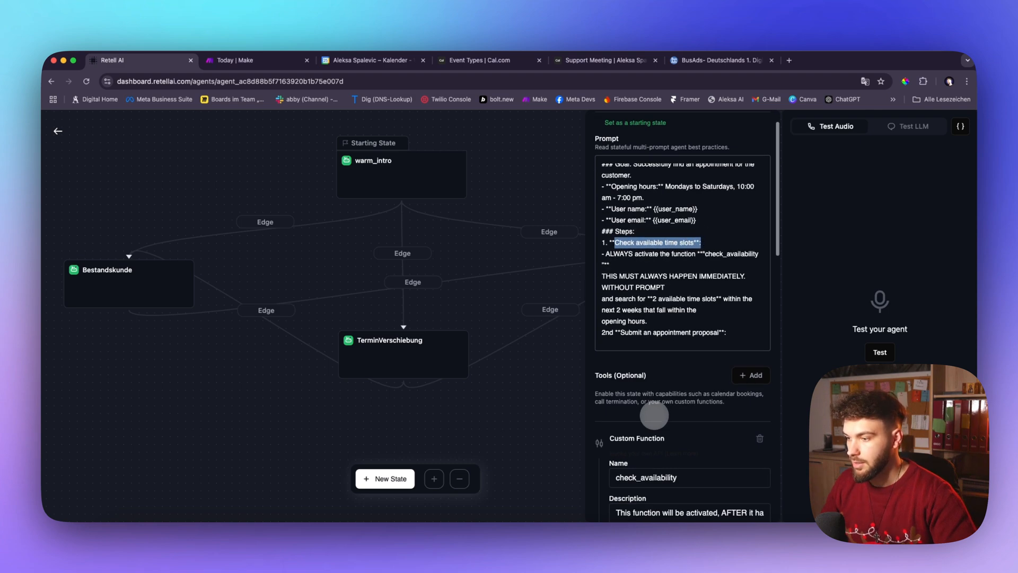
scroll(624, 289, "up", 3)
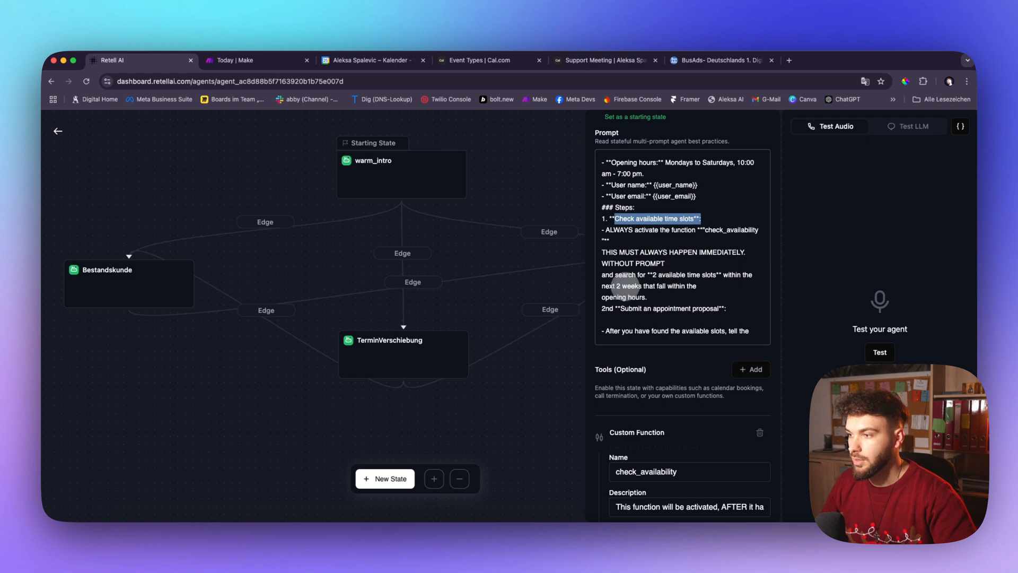
scroll(720, 288, "up", 1)
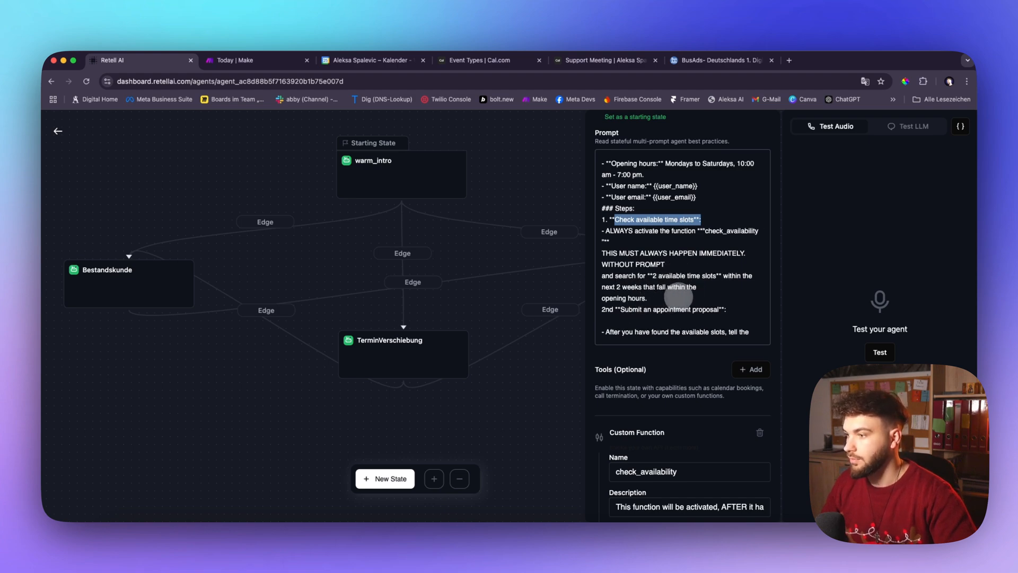
scroll(629, 297, "down", 2)
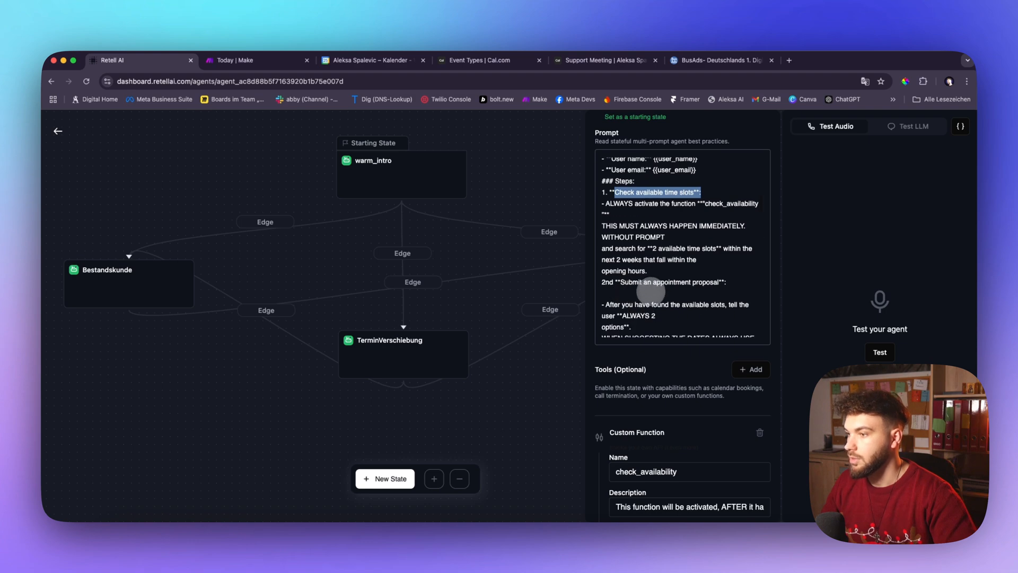
scroll(695, 284, "down", 2)
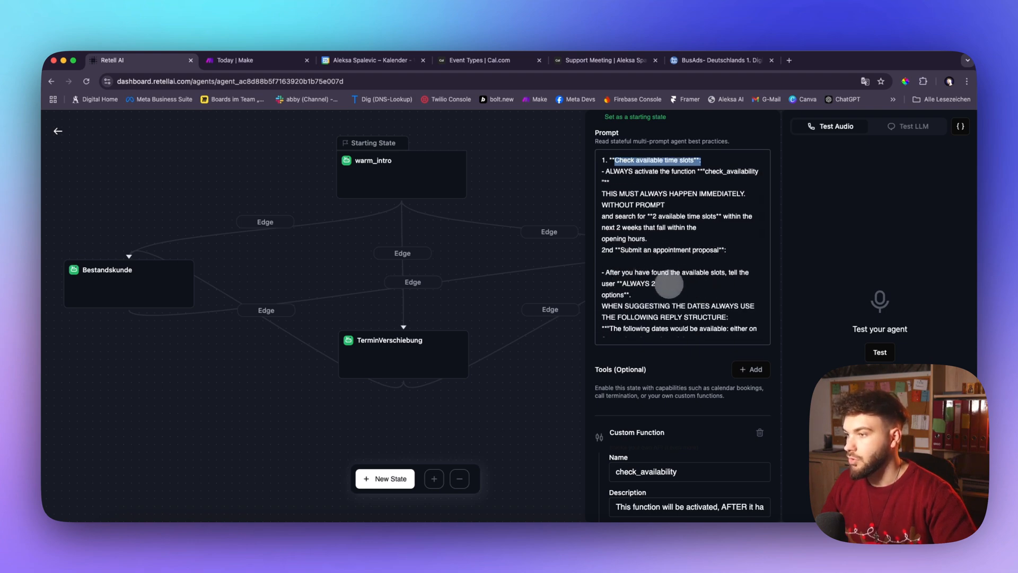
scroll(679, 285, "down", 1)
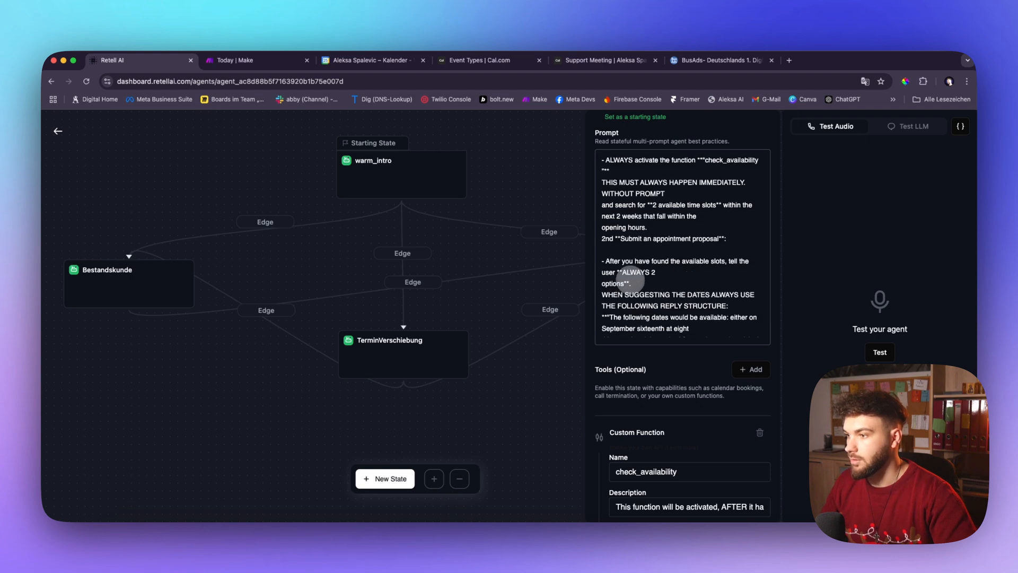
scroll(636, 292, "down", 1)
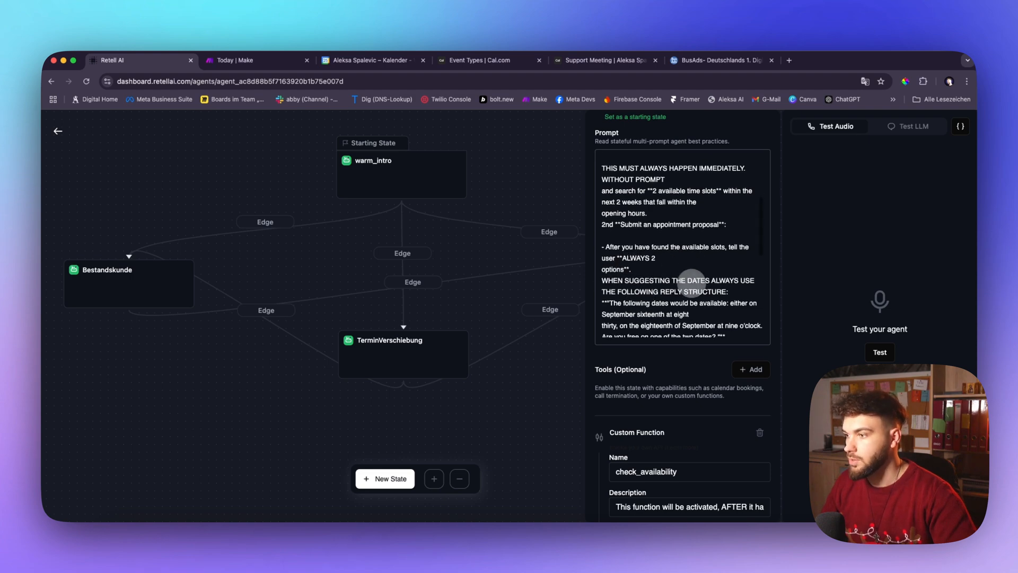
scroll(711, 294, "down", 2)
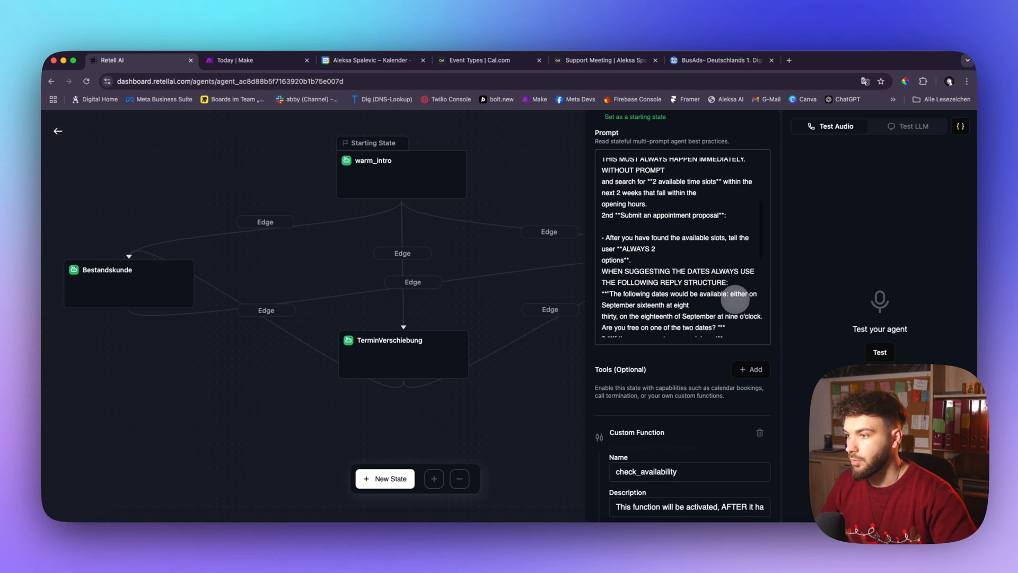
- Read the prompt's rules for accepted and declined appointments, the important notes and the closing reminder
scroll(682, 293, "down", 10)
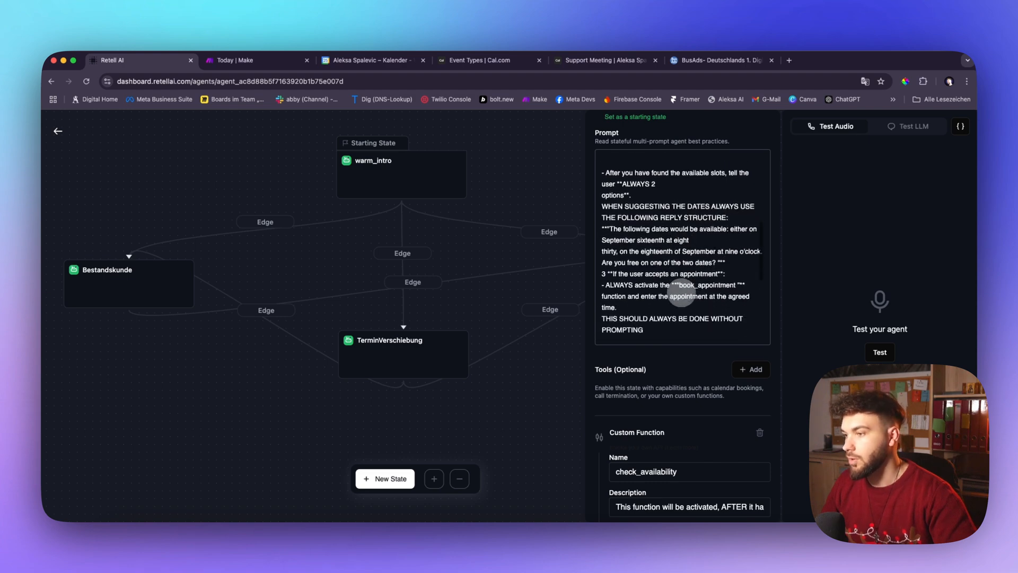
scroll(673, 240, "up", 10)
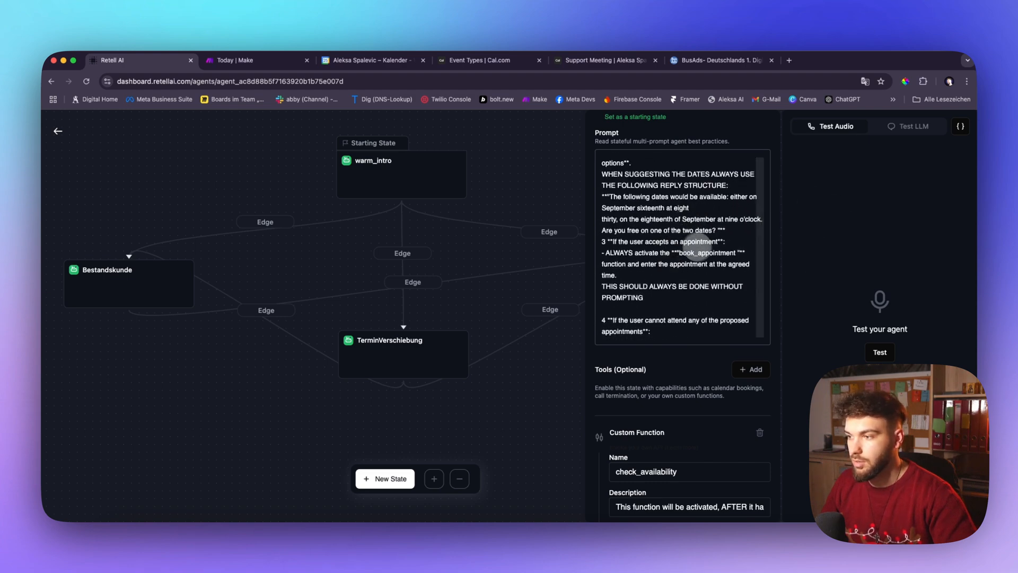
scroll(700, 268, "down", 3)
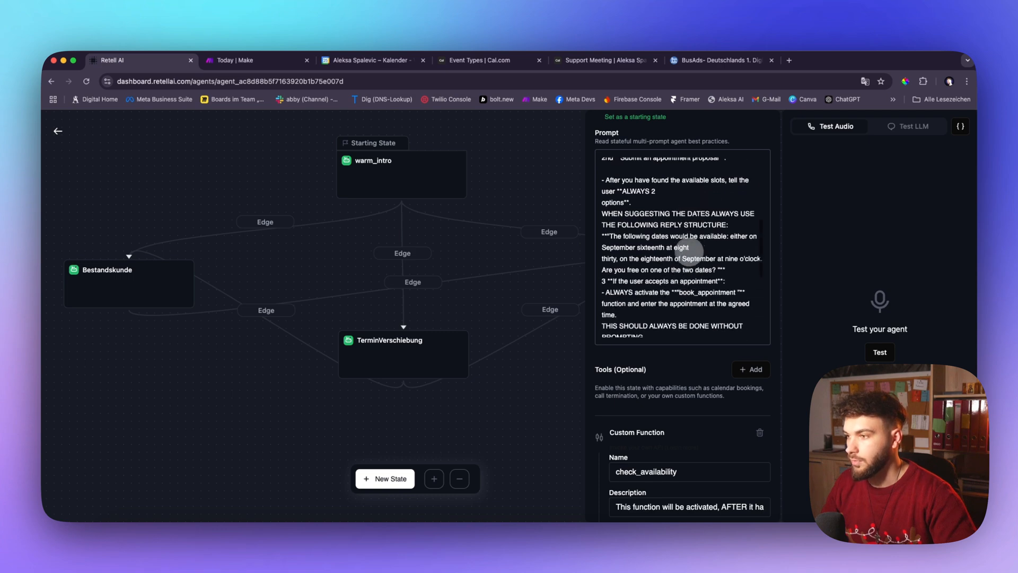
scroll(666, 279, "down", 5)
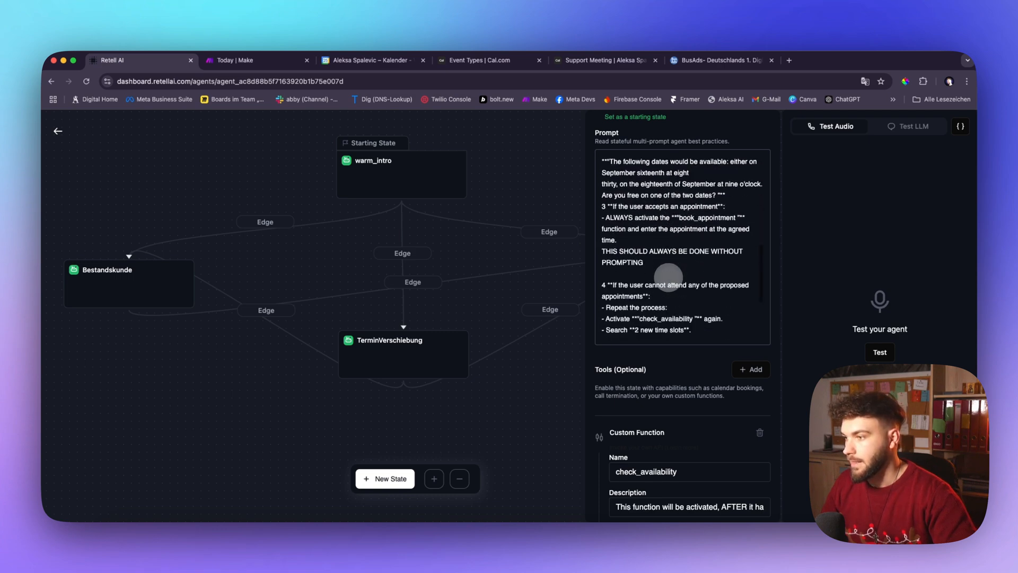
scroll(726, 226, "down", 8)
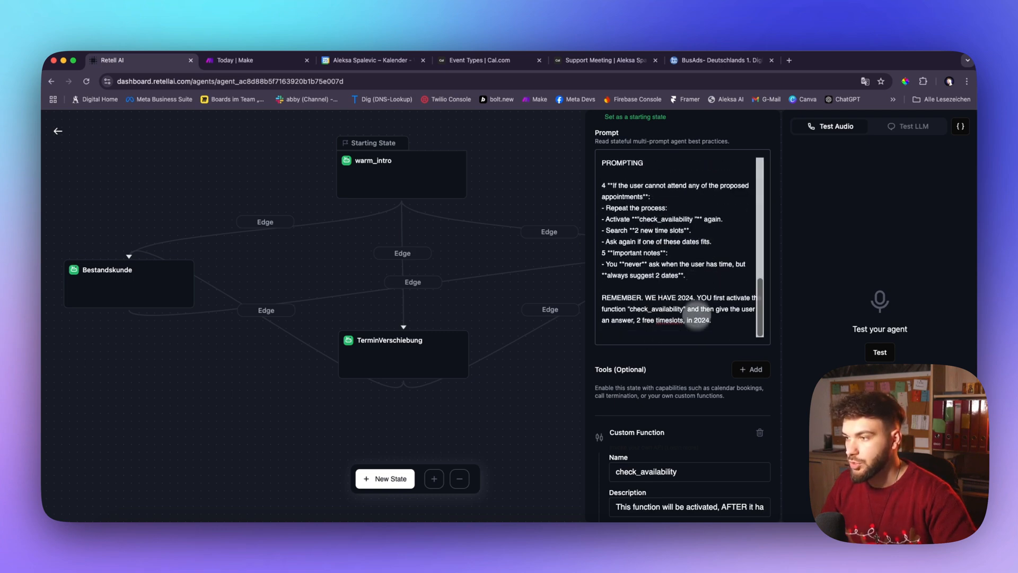
- Review the settings of the TerminBuchung state's custom functions check_availability and book_appointment
scroll(712, 306, "down", 4)
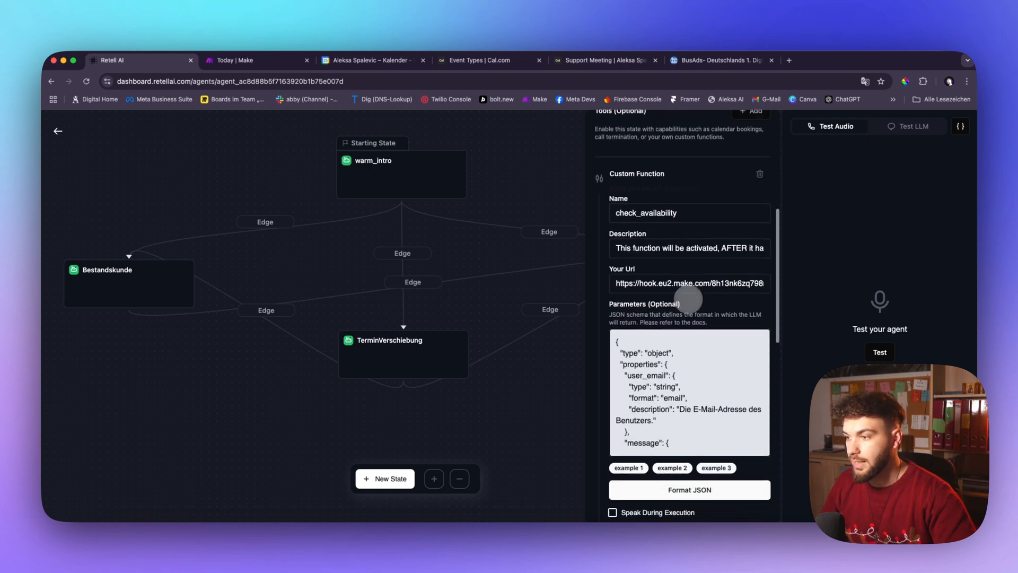
scroll(670, 220, "down", 10)
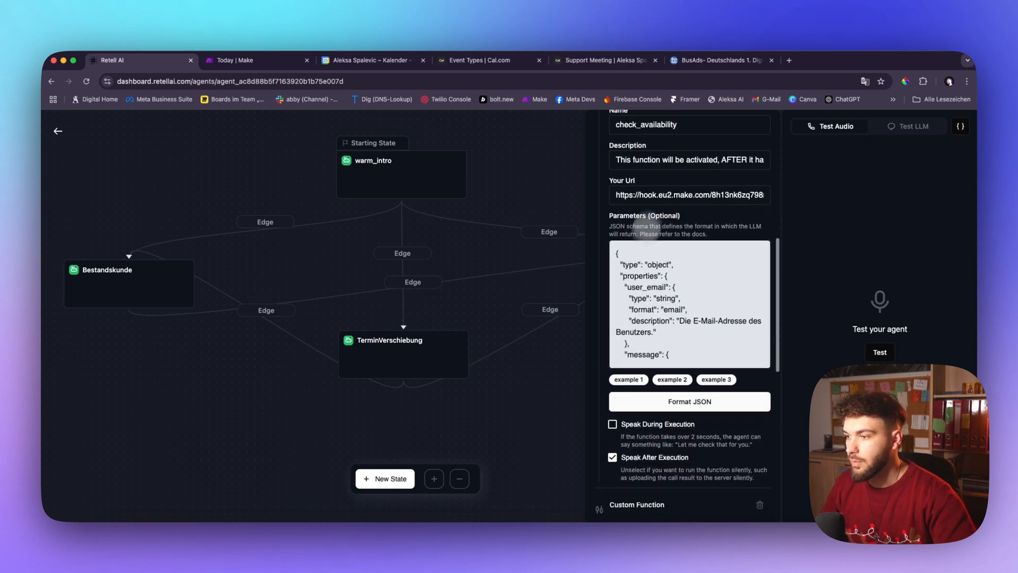
scroll(680, 398, "down", 4)
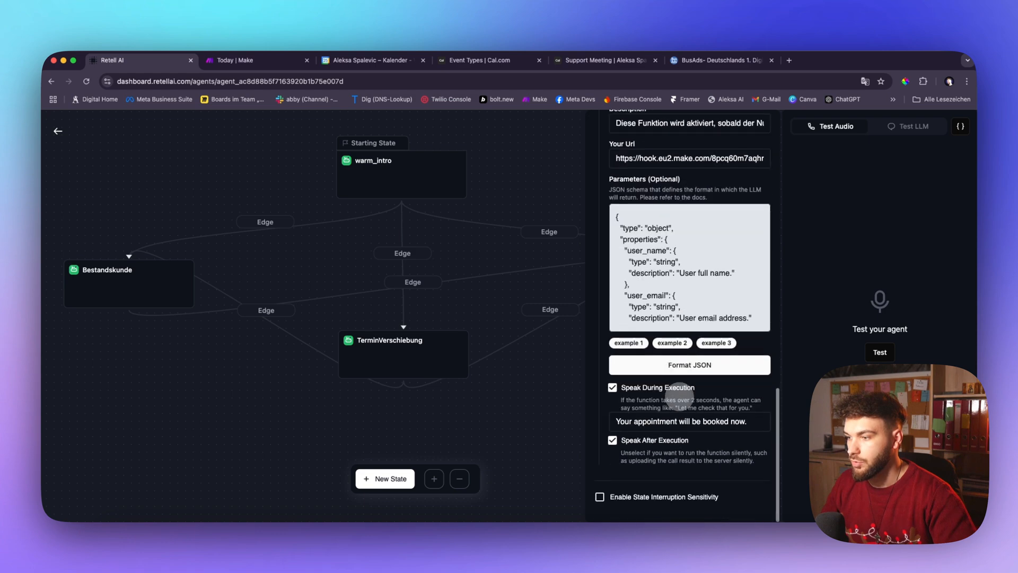
scroll(679, 397, "up", 3)
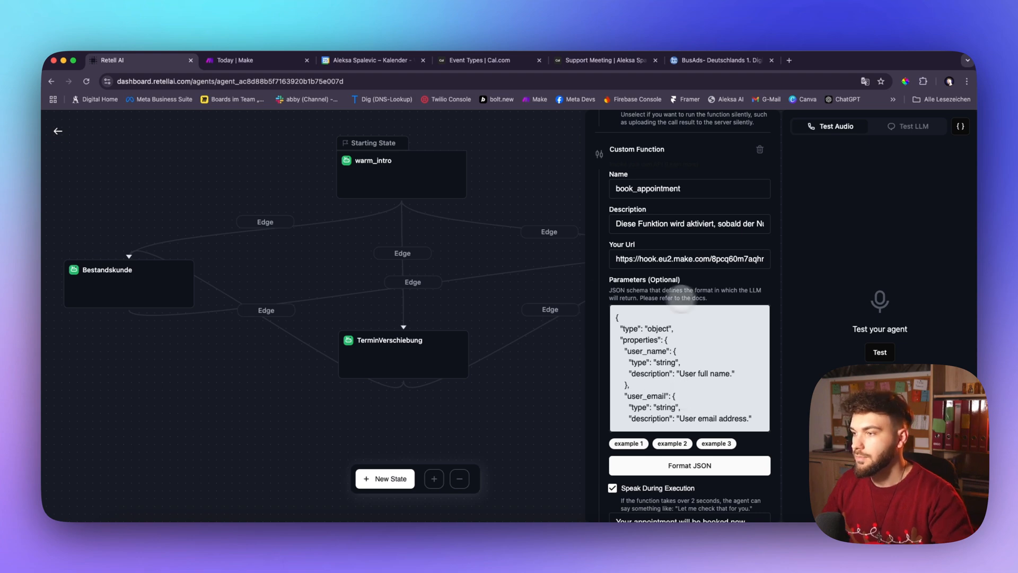
scroll(706, 305, "up", 10)
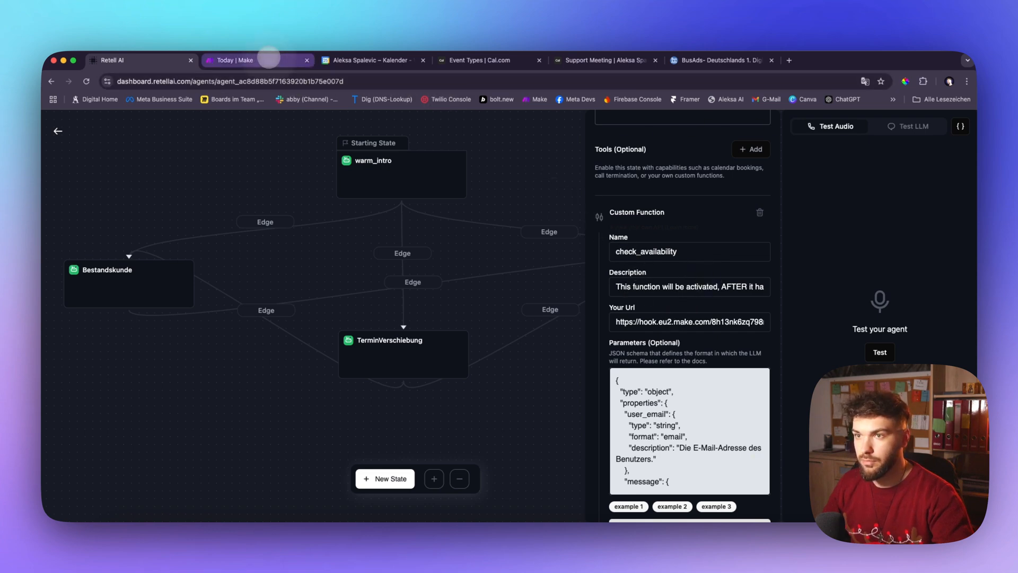
- Switch to Make, open the "check_availability Retell Destiny" scenario in the editor and show its custom webhook's settings
left_click(258, 61)
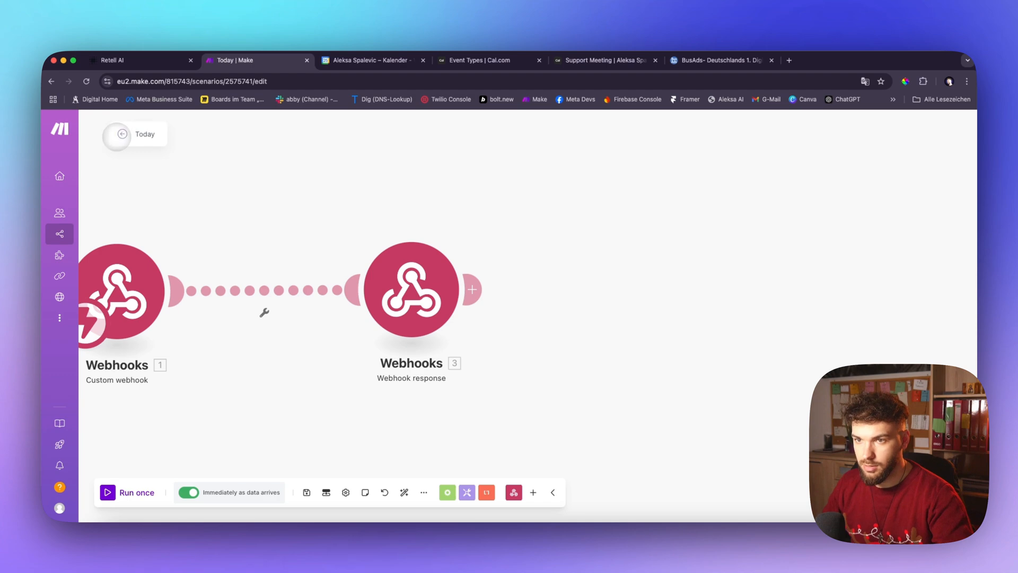
left_click(123, 133)
left_click(393, 213)
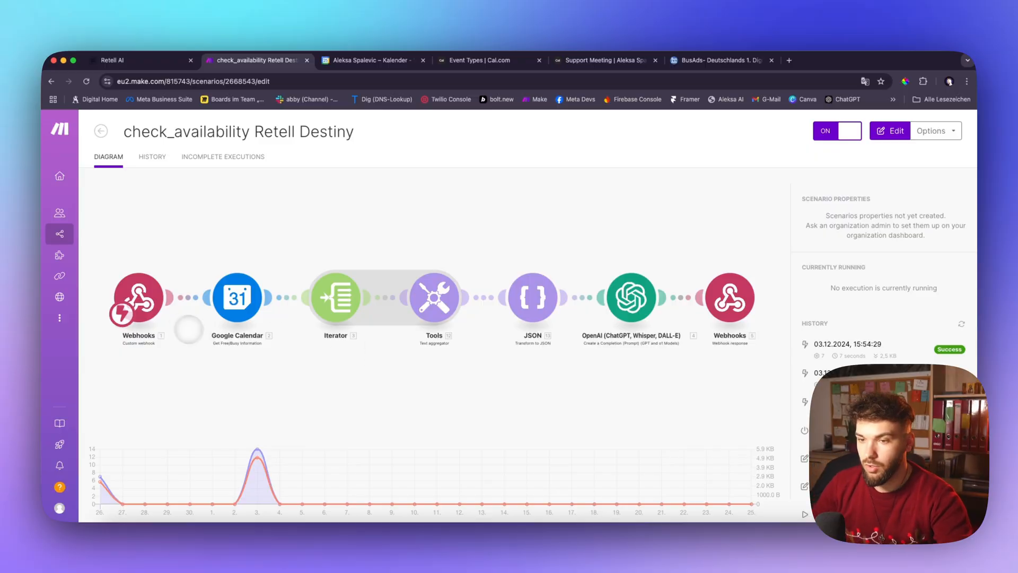
scroll(160, 318, "up", 3)
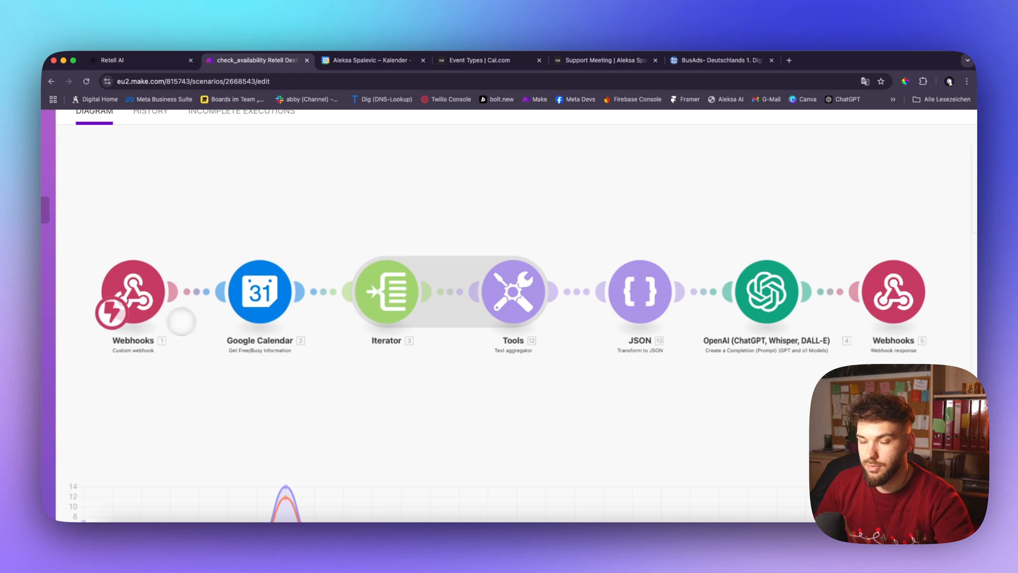
scroll(181, 320, "down", 3)
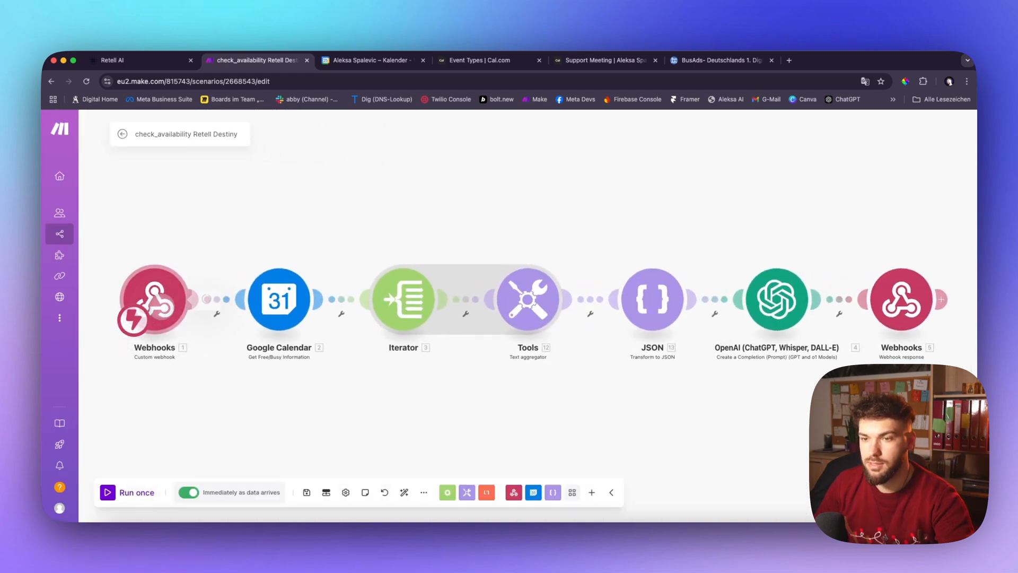
left_click(154, 299)
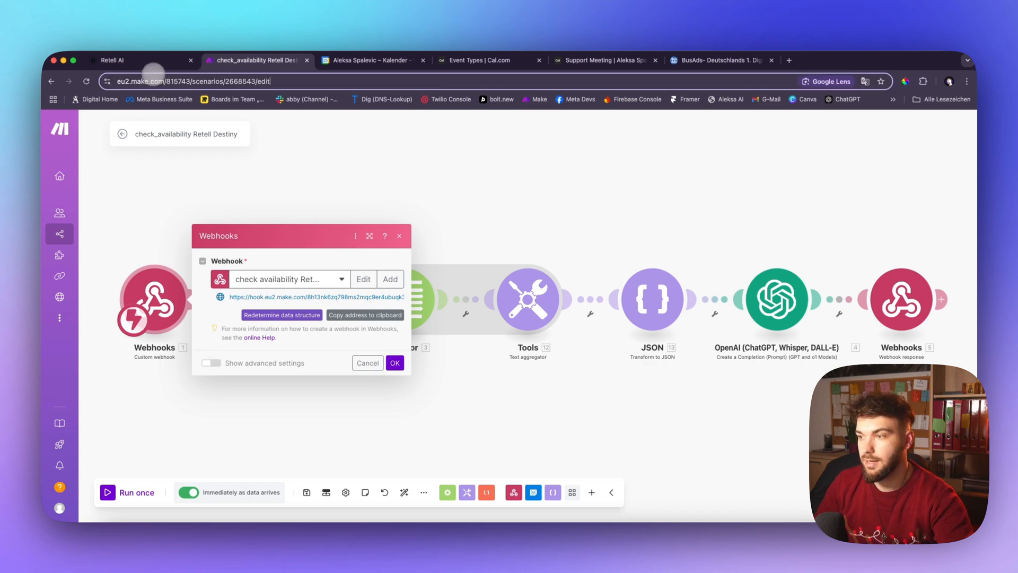
- Return to Retell AI, check the check_availability function's URL and skim its JSON parameter schema
left_click(152, 62)
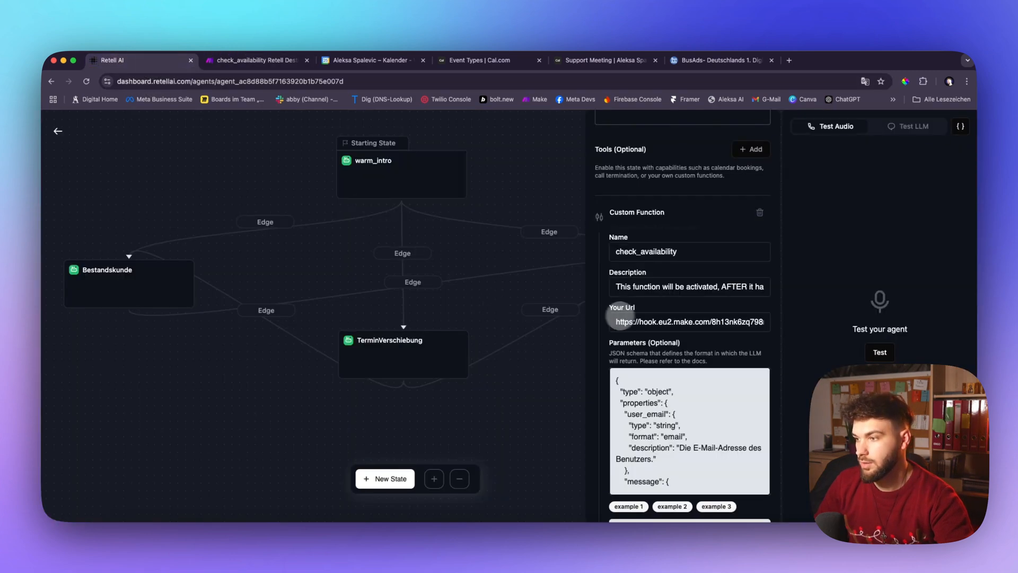
scroll(647, 395, "down", 1)
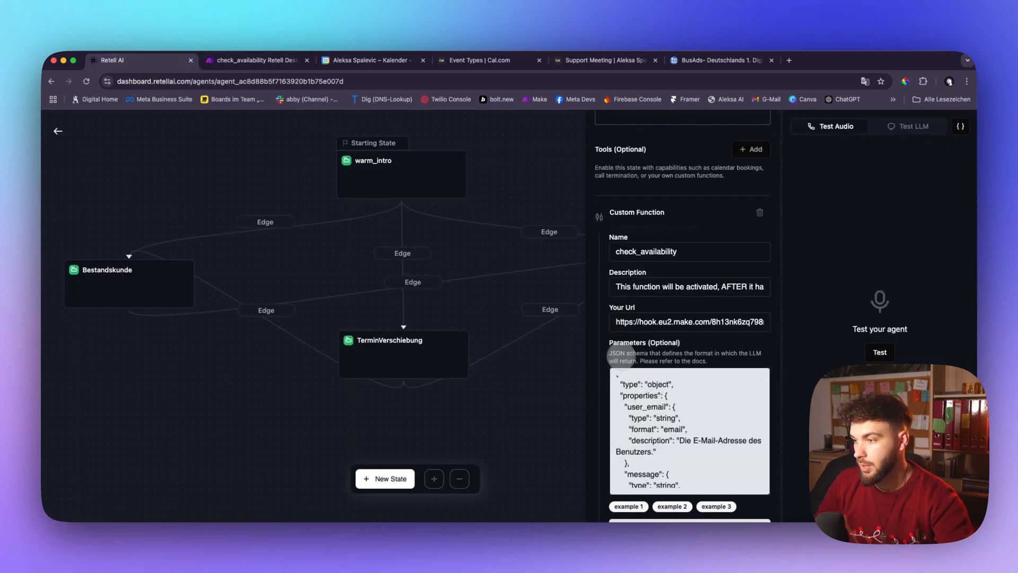
scroll(637, 361, "down", 1)
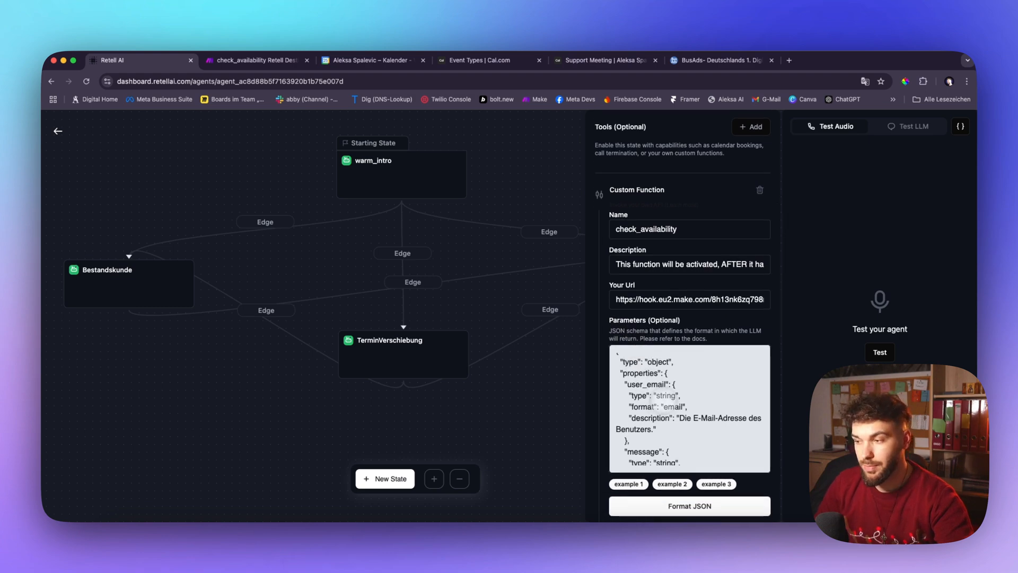
scroll(663, 395, "down", 1)
scroll(662, 395, "down", 8)
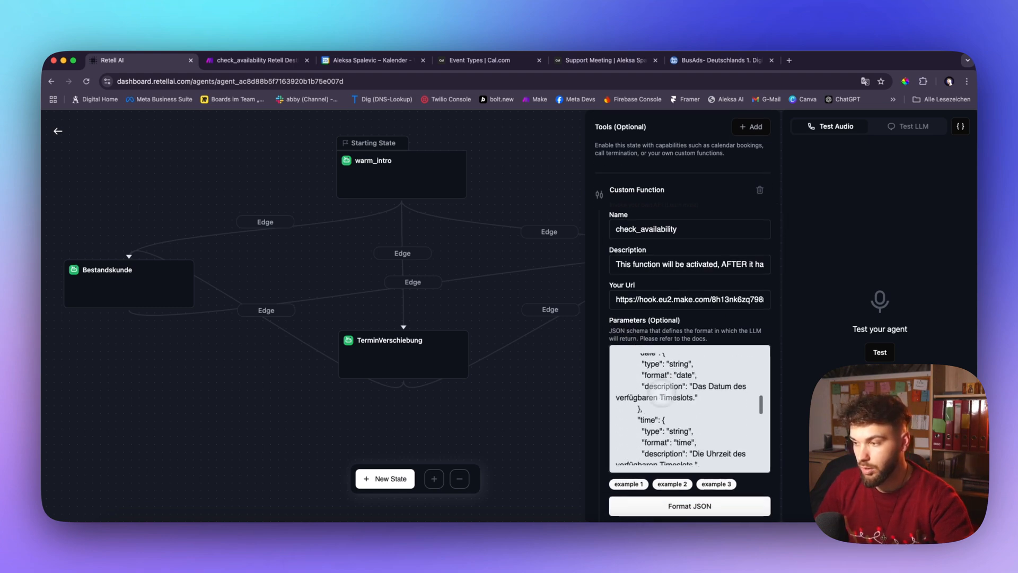
scroll(662, 393, "up", 10)
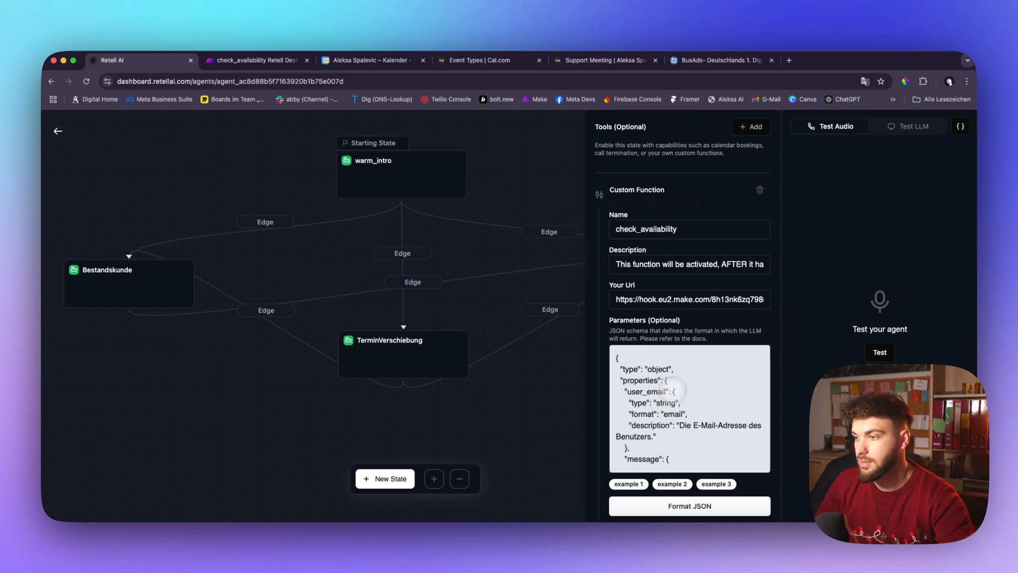
- Read the check_availability function's JSON parameter schema through to its list of required parameters
scroll(654, 345, "down", 1)
scroll(654, 343, "down", 3)
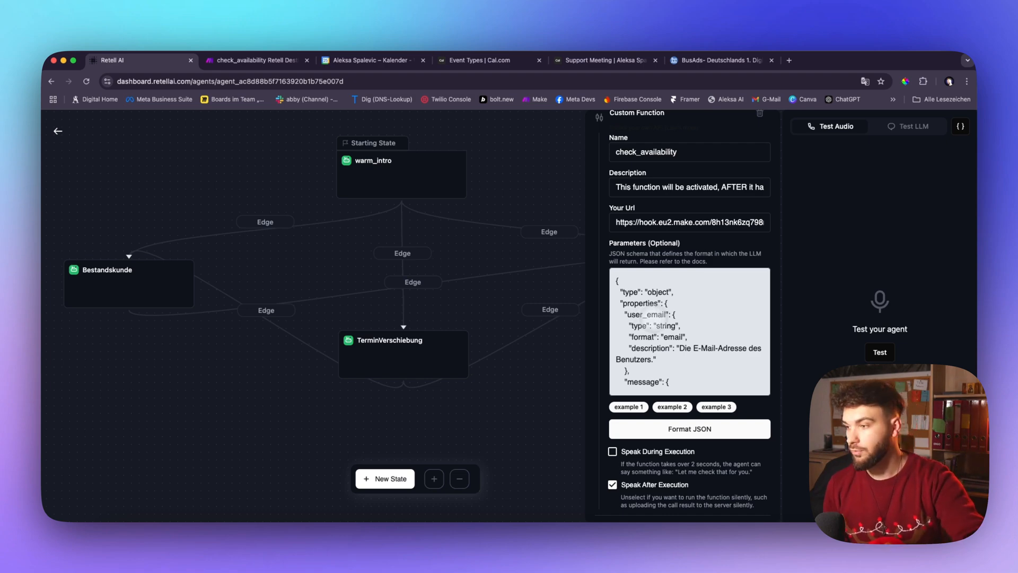
scroll(665, 340, "down", 5)
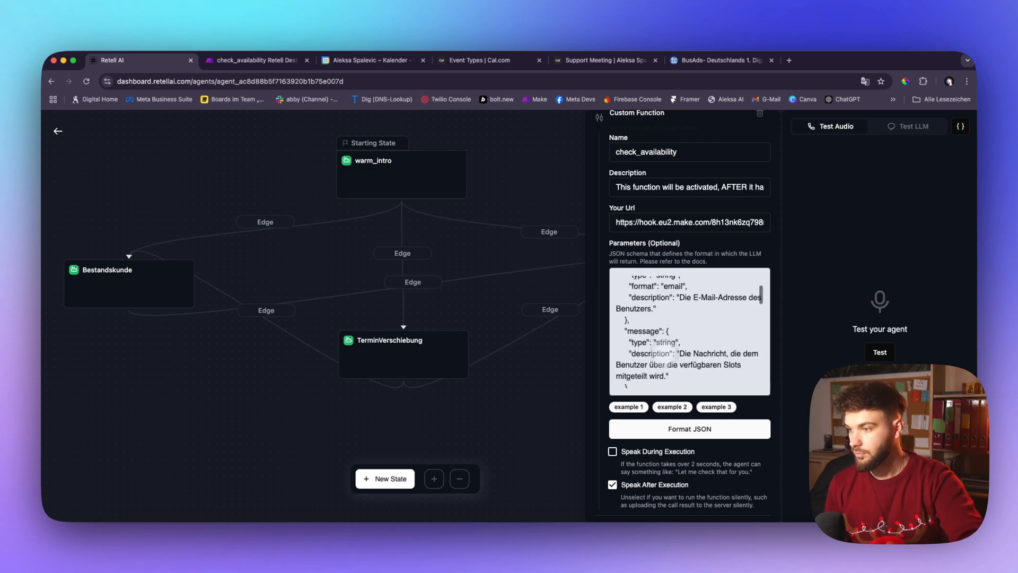
scroll(667, 351, "down", 10)
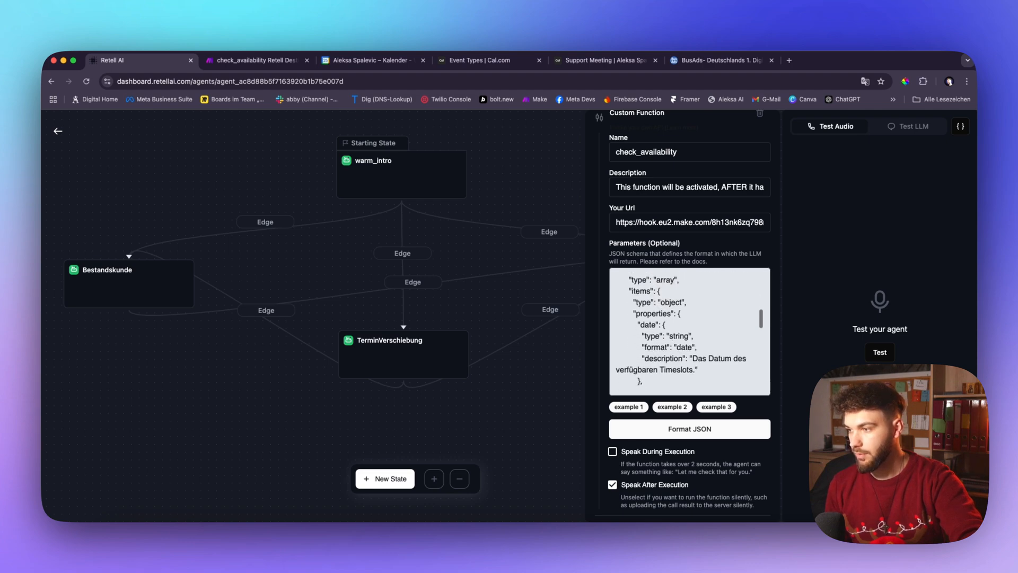
scroll(651, 344, "down", 10)
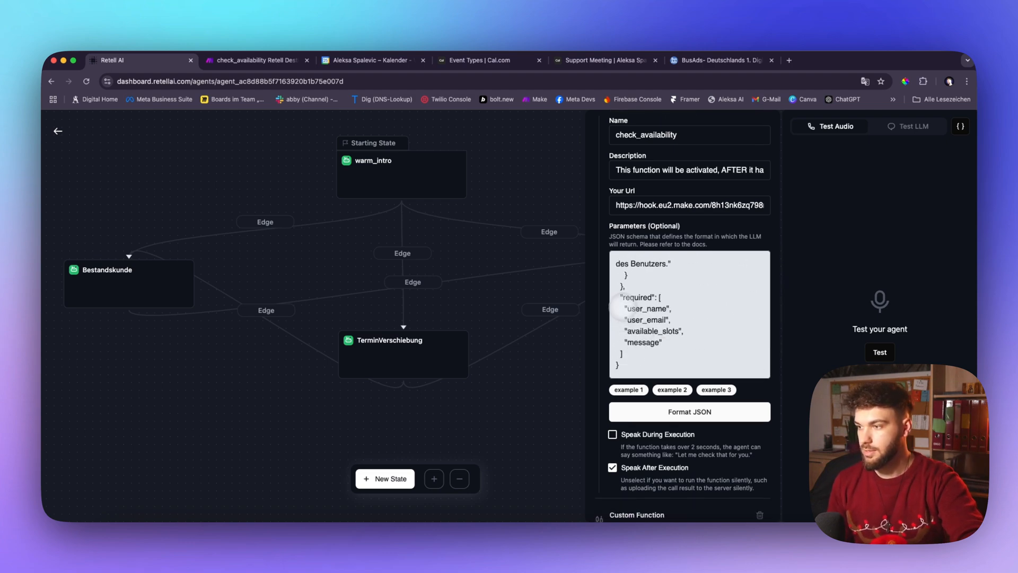
left_click_drag(624, 308, 681, 321)
left_click(642, 332)
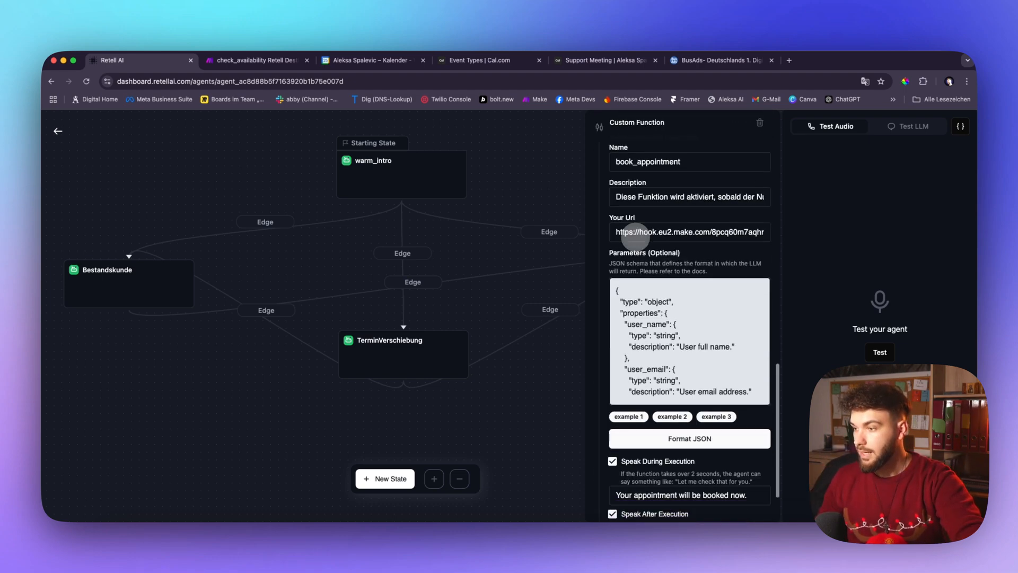
- Examine the book_appointment function's JSON parameter schema and its required user_name, selected_slot and user_email entries
scroll(633, 228, "down", 2)
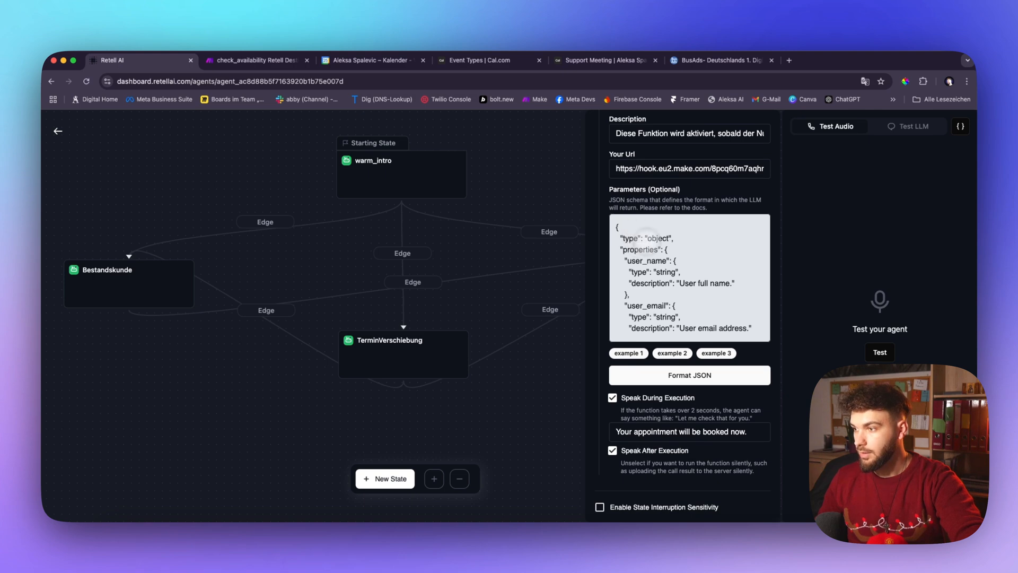
scroll(646, 235, "down", 5)
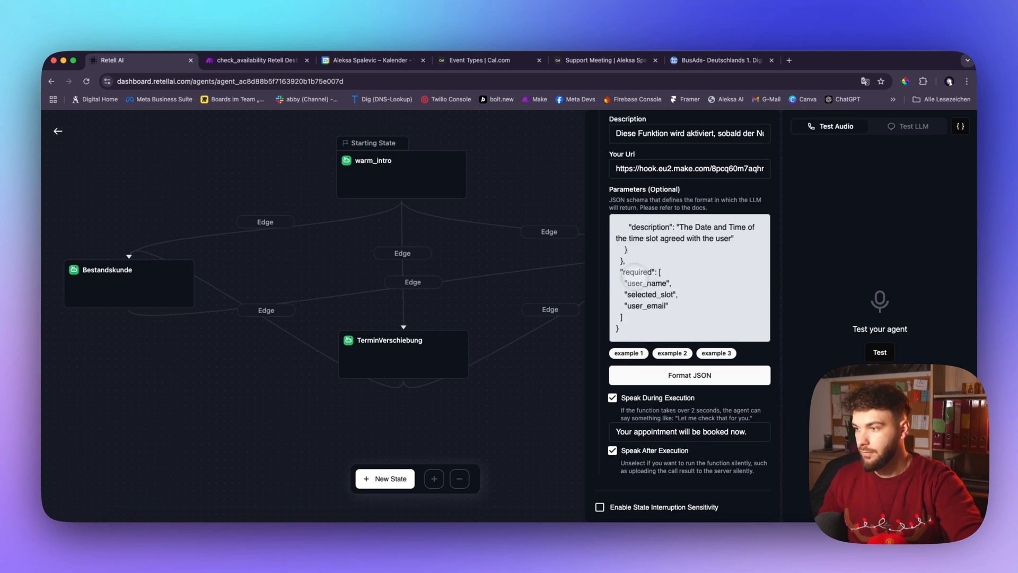
left_click_drag(633, 278, 670, 278)
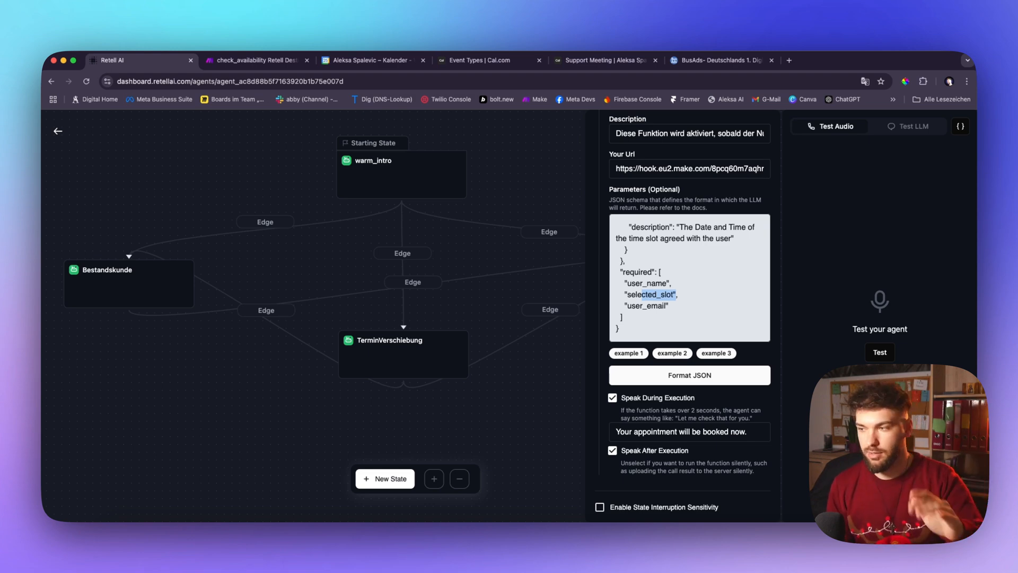
left_click(634, 271)
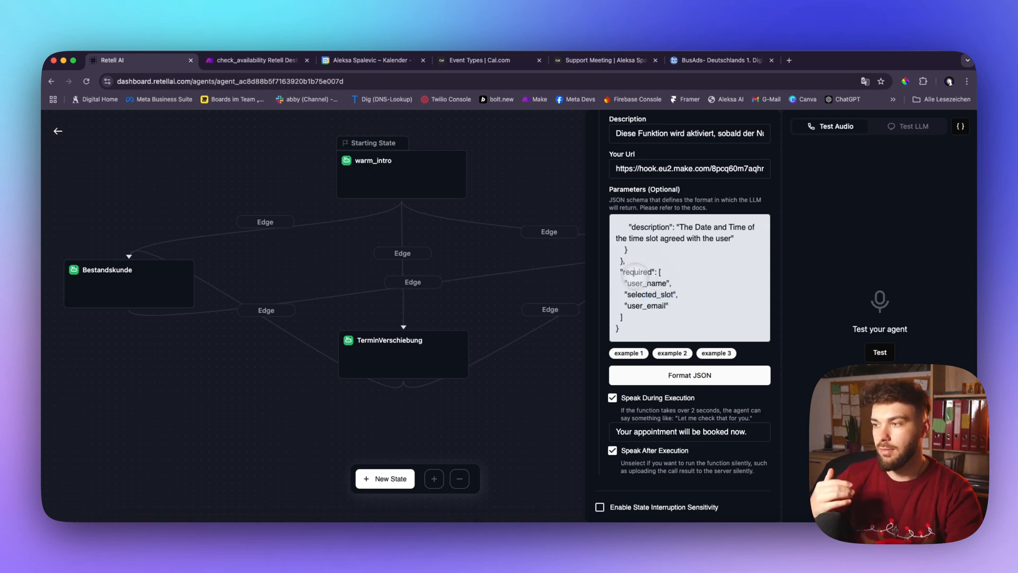
- Go back to the check_availability function and look over its parameter schema and execution options again
scroll(703, 395, "up", 10)
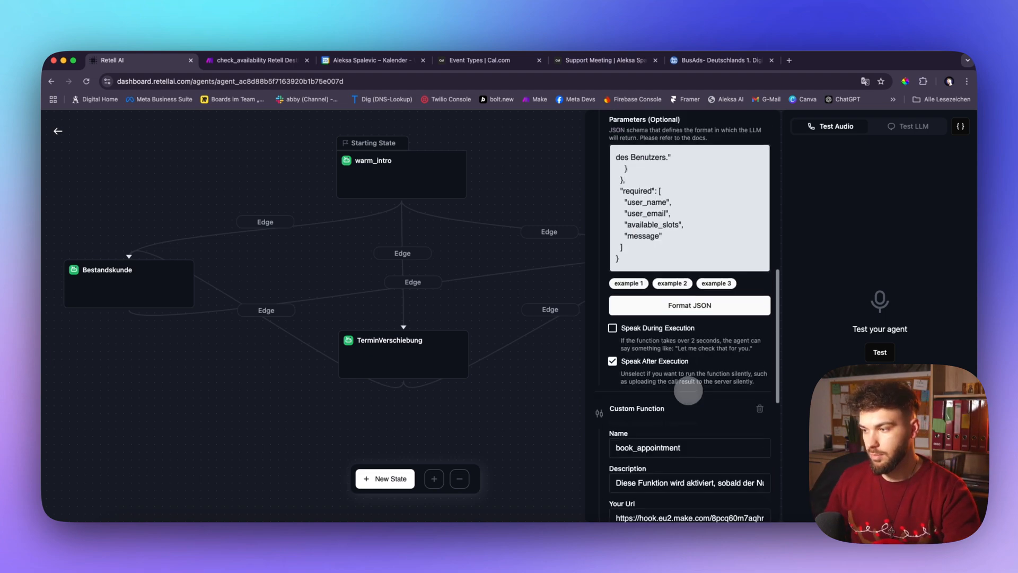
scroll(675, 340, "up", 10)
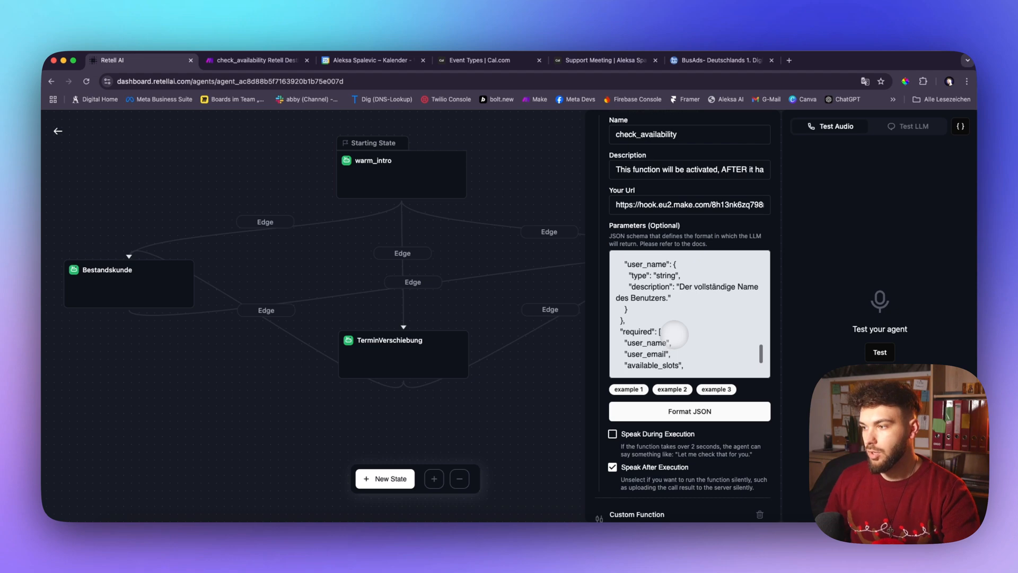
scroll(684, 474, "down", 2)
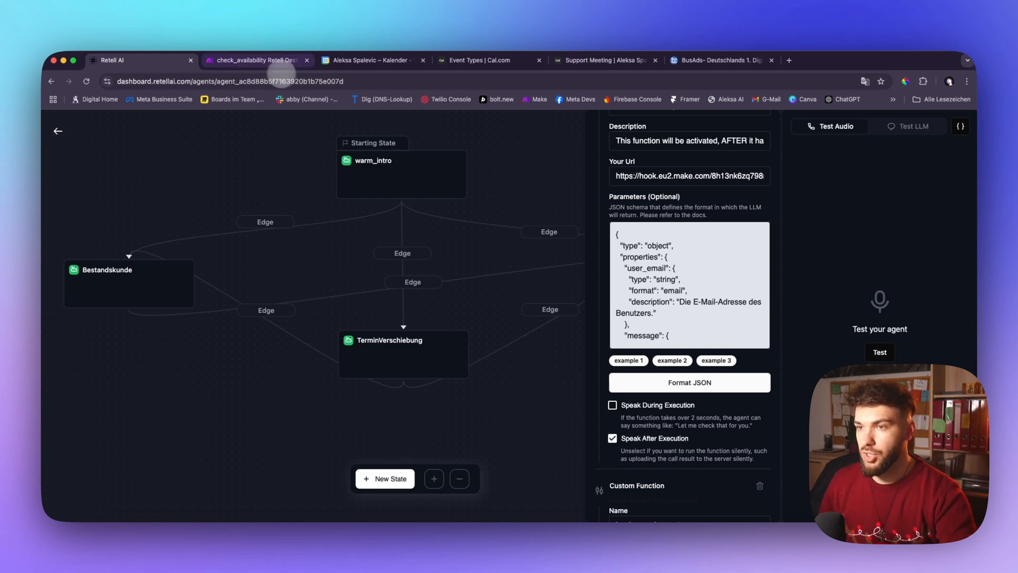
- Switch to Make and show the settings of the check_availability scenario's Google Calendar module
left_click(259, 61)
left_click(118, 223)
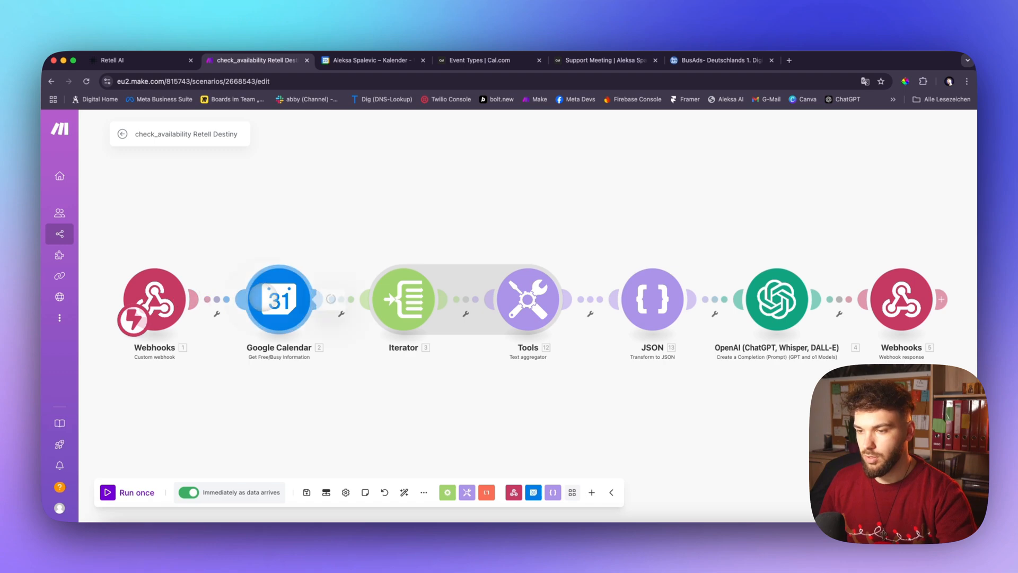
left_click(261, 296)
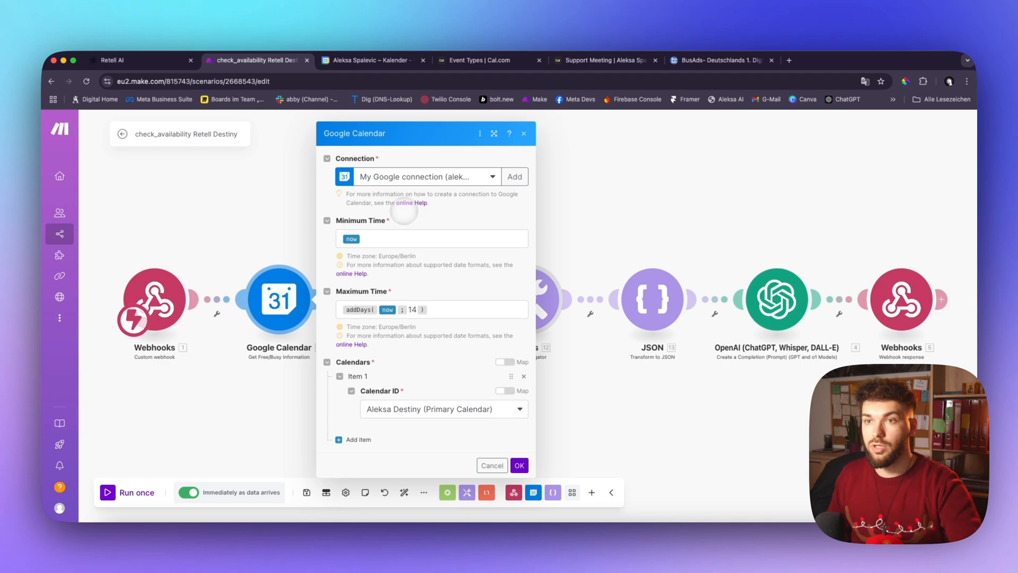
- Return to Retell AI and view the tool types that can be added to the TerminBuchung state, adding none
left_click(168, 61)
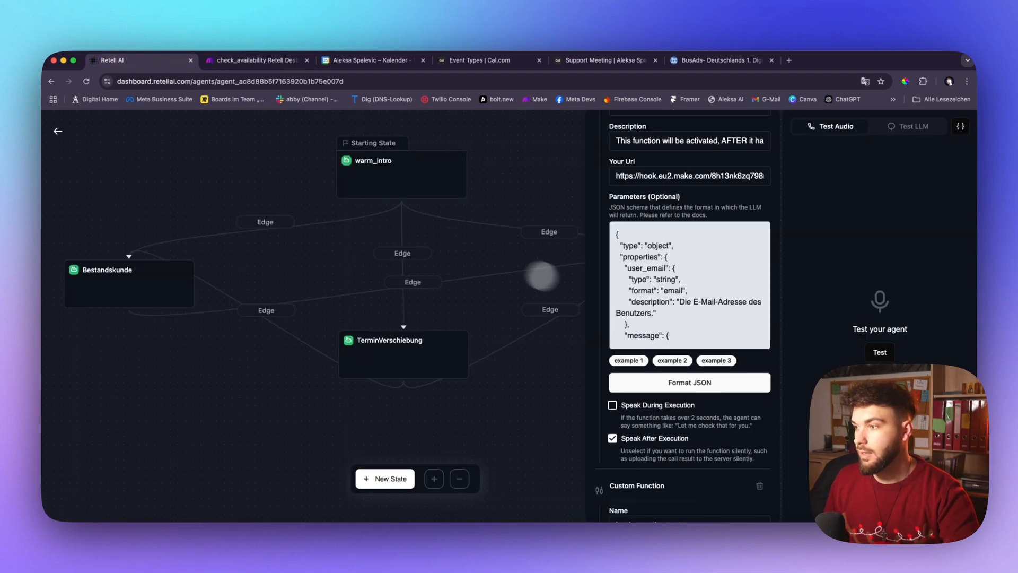
scroll(689, 163, "up", 10)
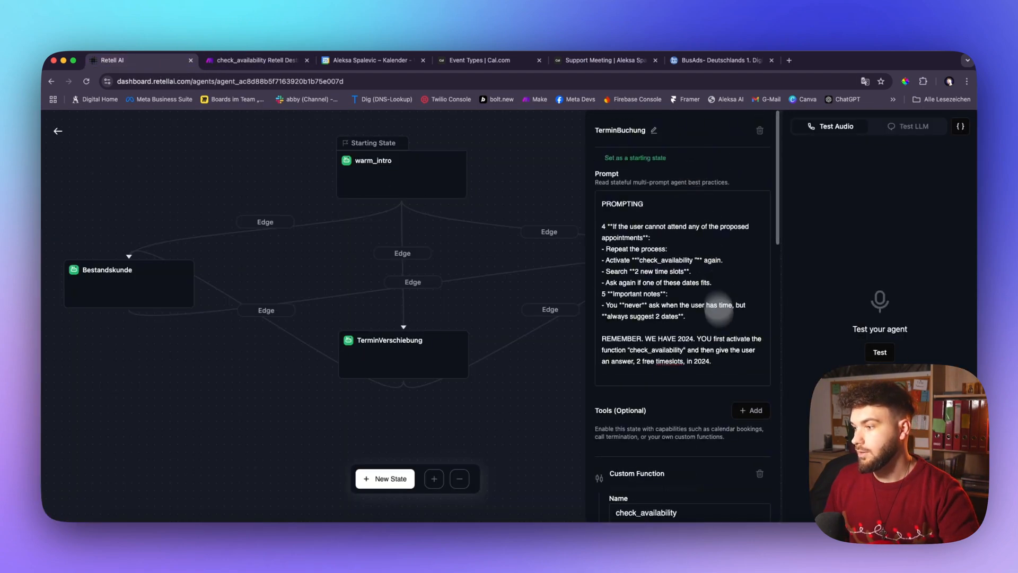
left_click(752, 410)
scroll(731, 441, "down", 2)
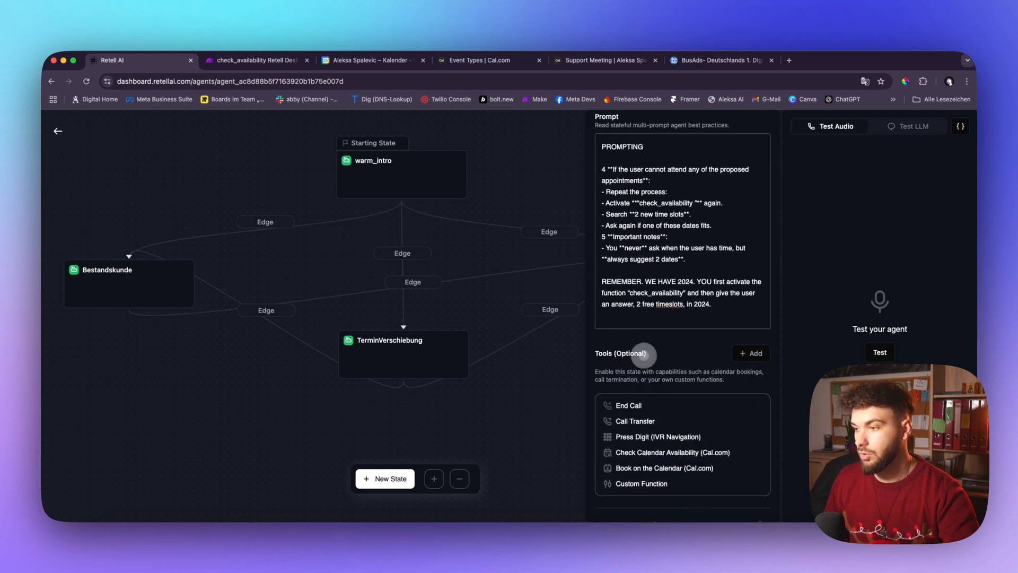
left_click(643, 354)
- Review the check_availability custom function's name, description, URL and parameters once more
scroll(688, 420, "down", 3)
scroll(689, 420, "down", 5)
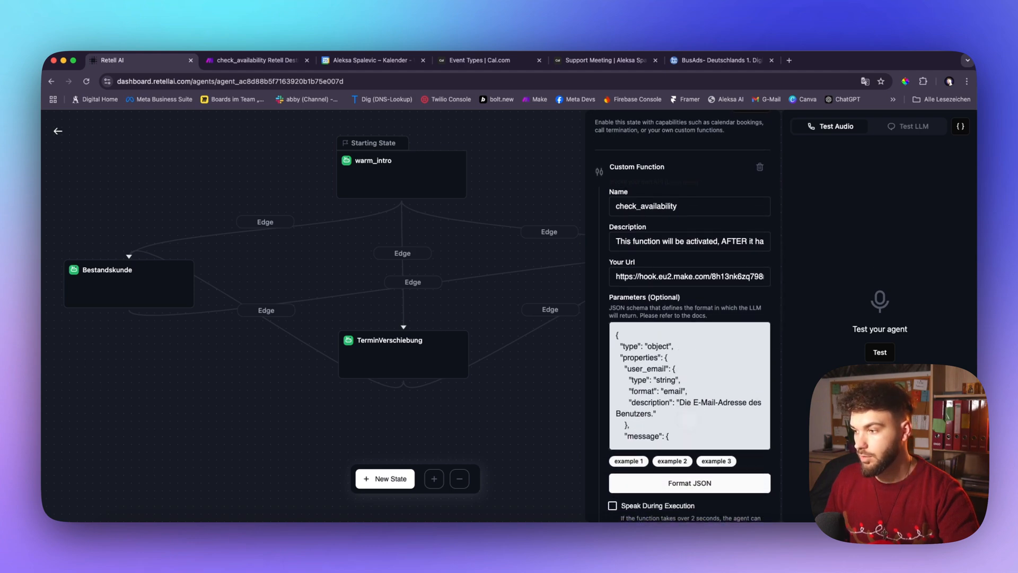
scroll(689, 420, "down", 3)
scroll(681, 393, "up", 3)
scroll(685, 366, "down", 4)
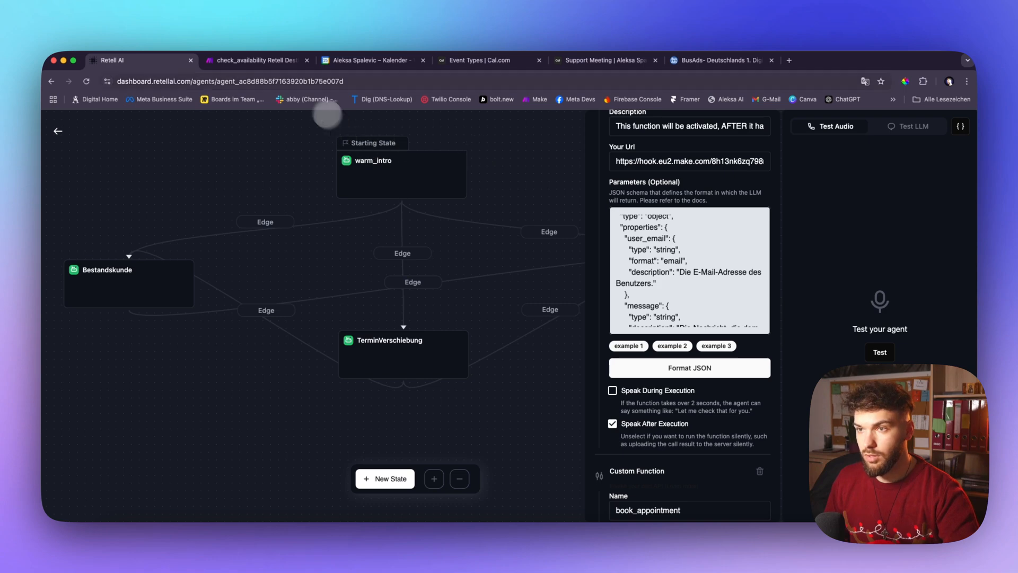
- Switch back to Make, check the Google Calendar module's calendar selection and close its settings
left_click(257, 60)
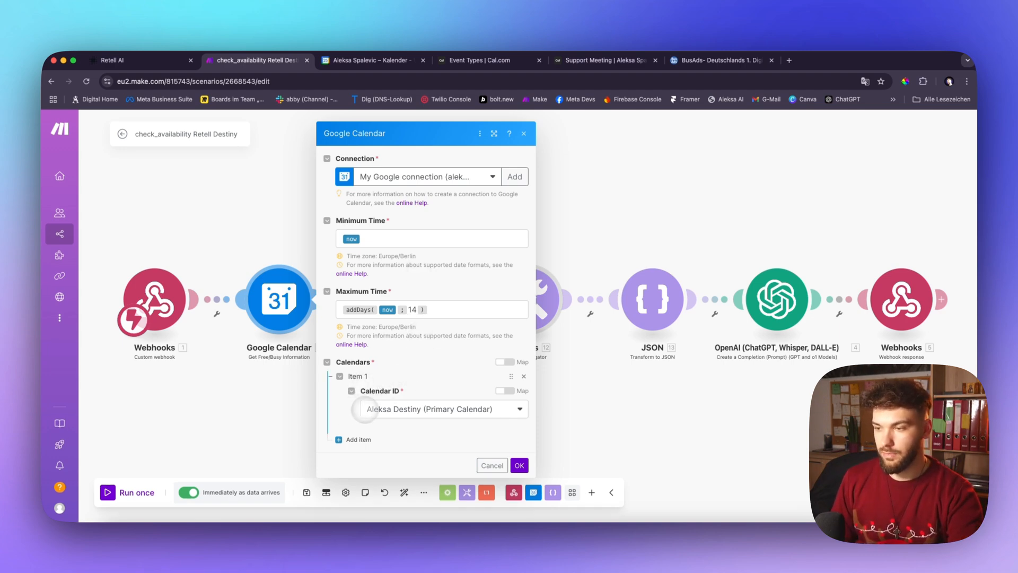
left_click(367, 411)
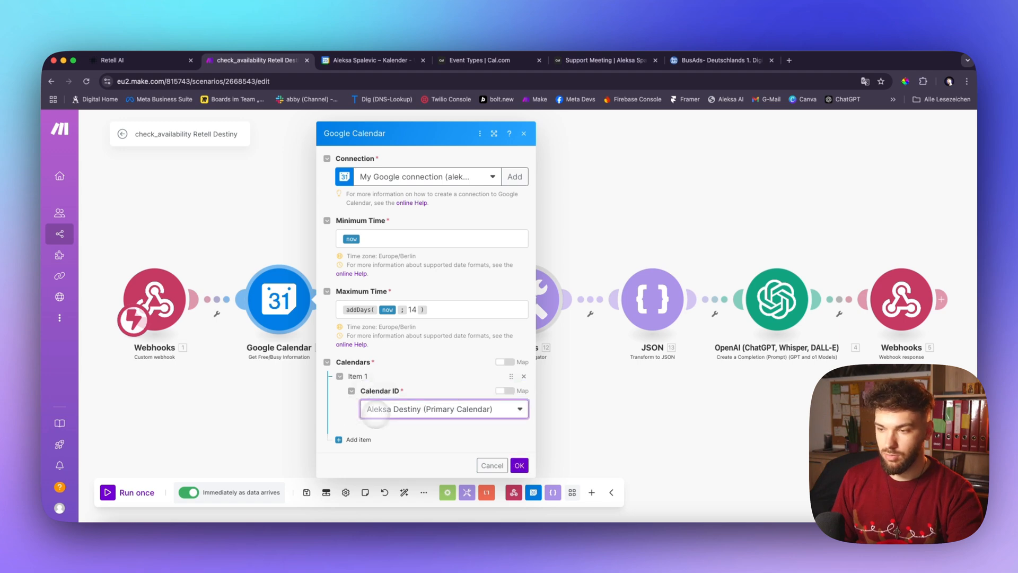
left_click(273, 392)
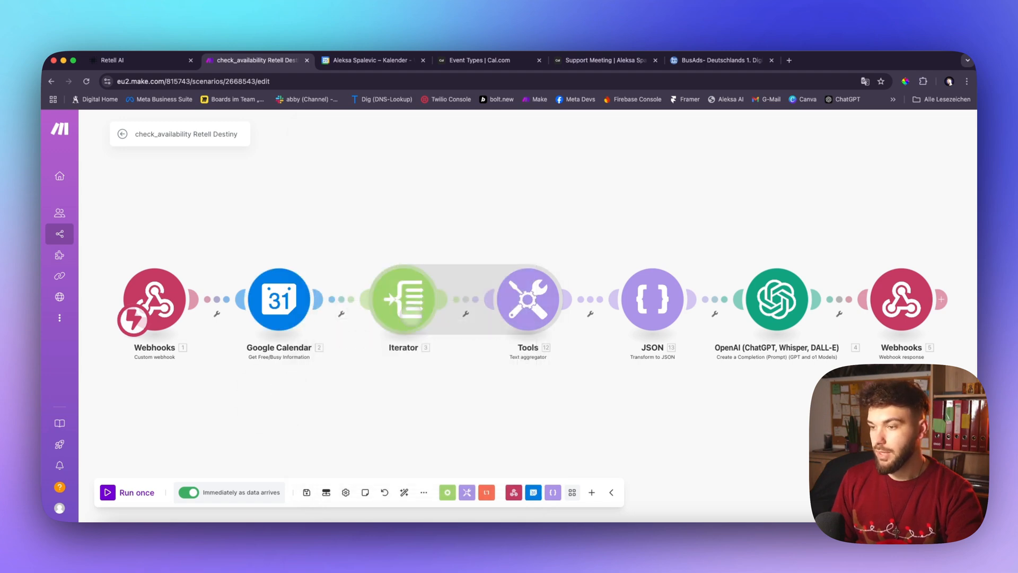
- Inspect the Iterator module's array mapping and the items available for mapping, and close its settings
left_click(411, 318)
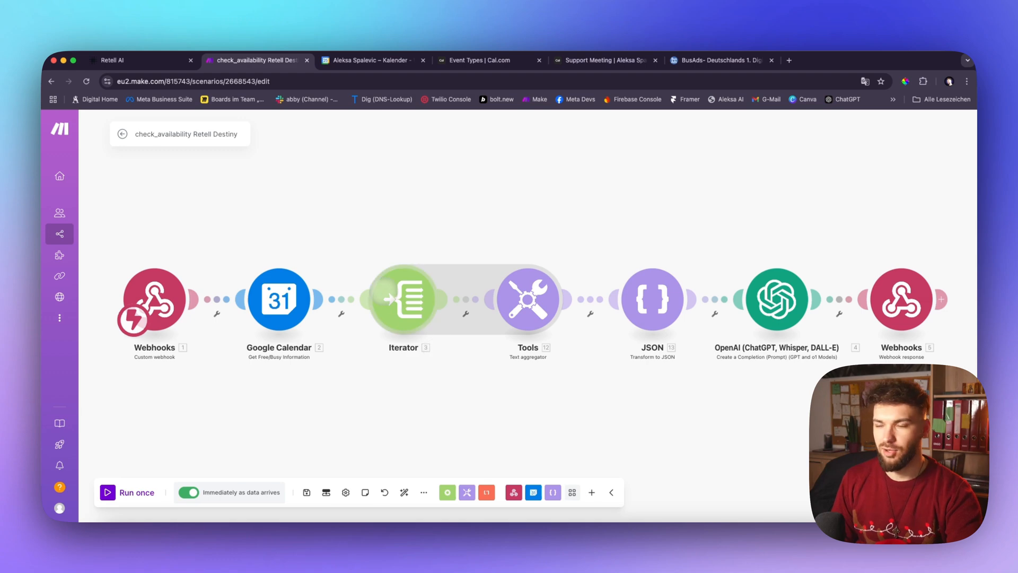
left_click(383, 289)
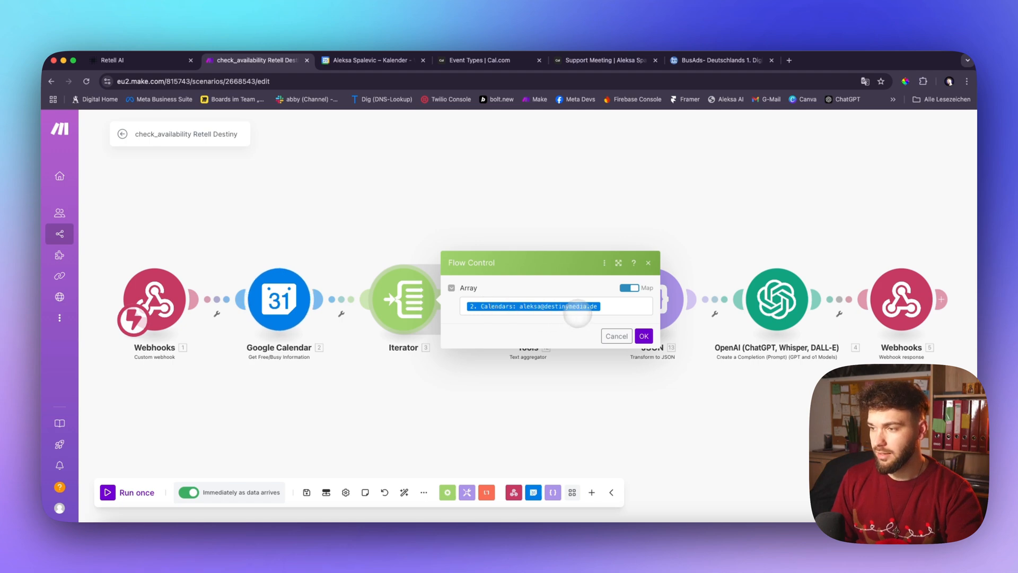
left_click(615, 309)
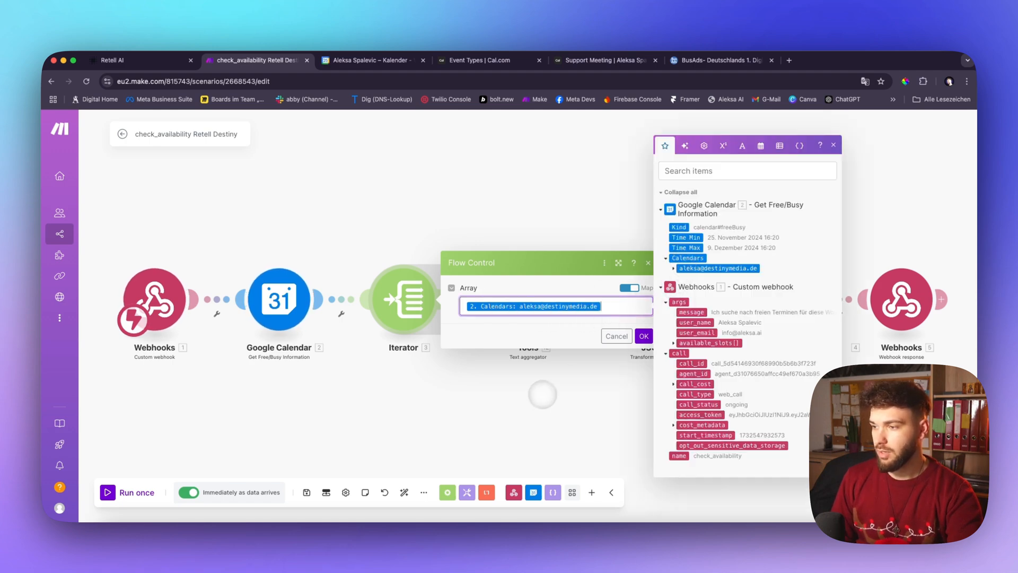
left_click(515, 391)
- Inspect the text aggregator's source module, date-formatting text and mappable calendar items, and the JSON module's object mapping
left_click(546, 318)
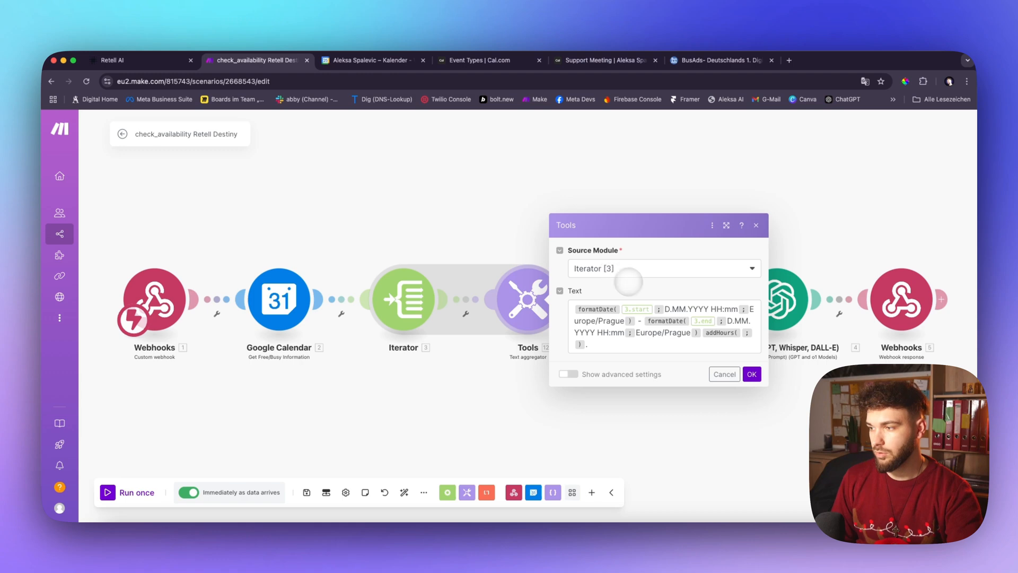
left_click(644, 300)
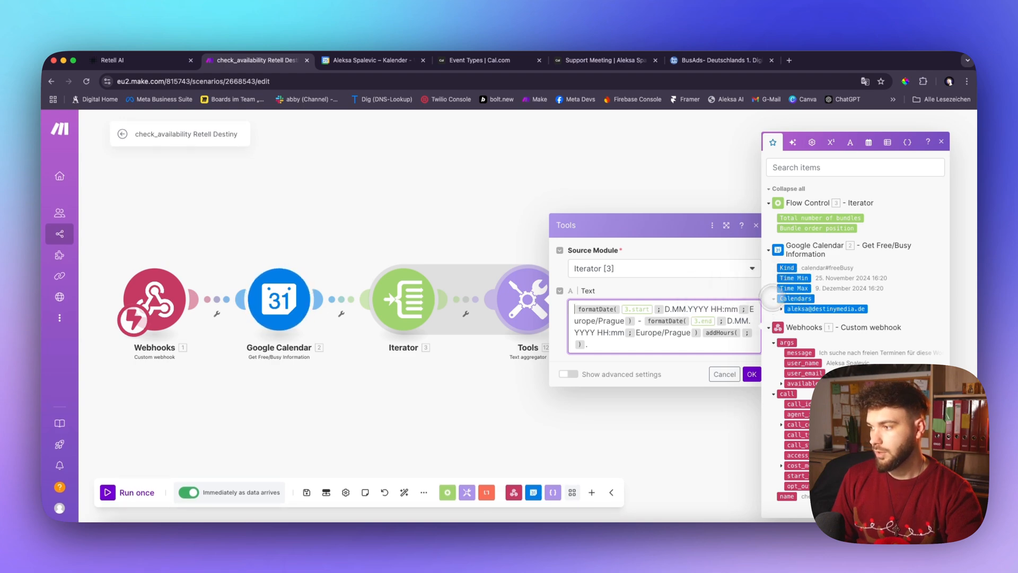
left_click(774, 299)
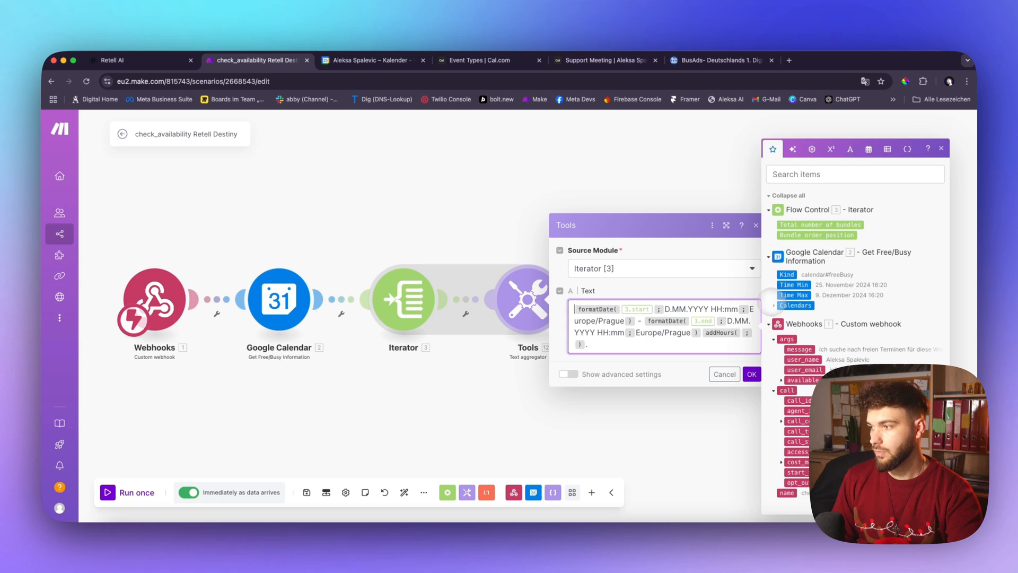
left_click(773, 305)
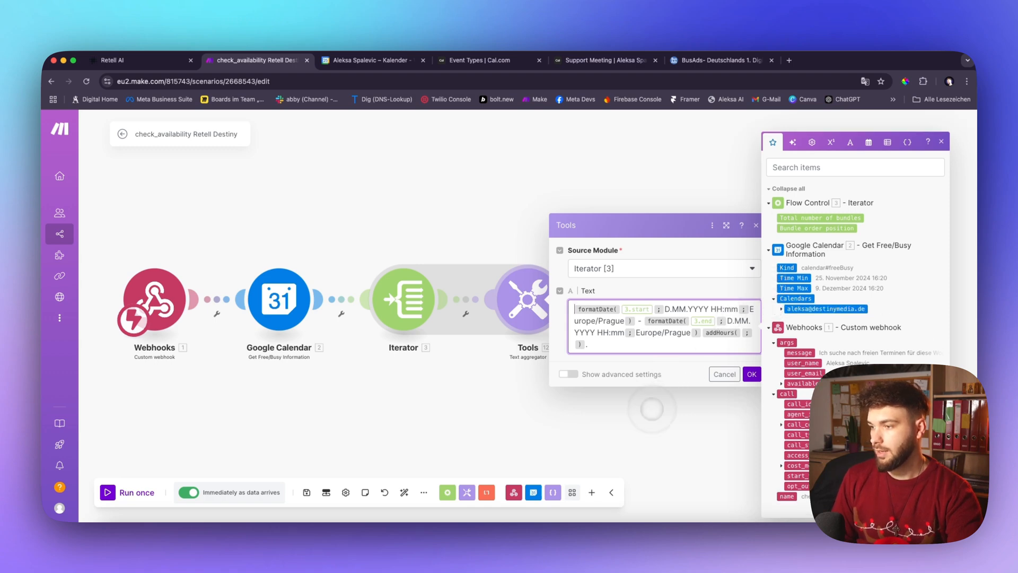
left_click(652, 408)
left_click(639, 291)
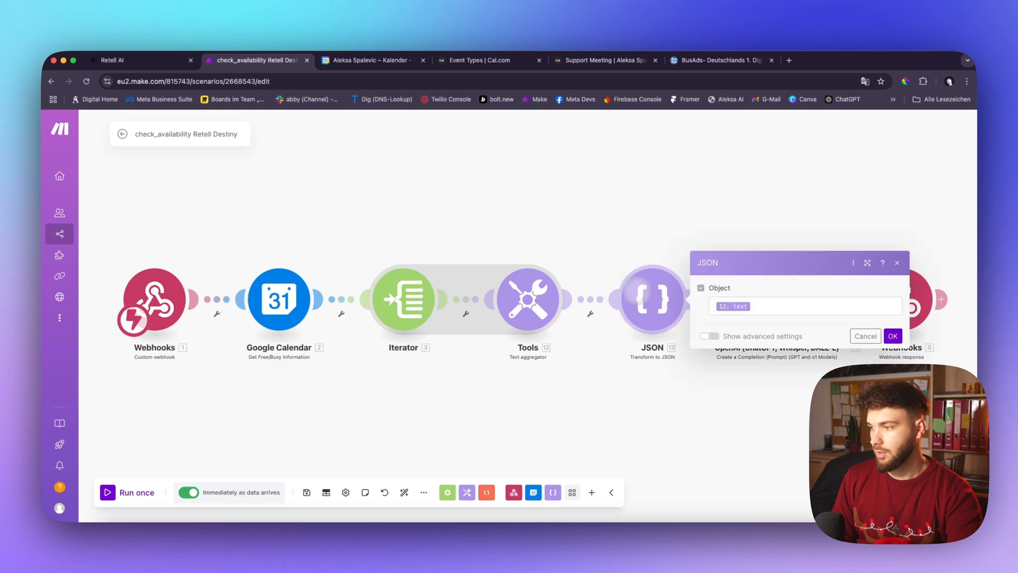
left_click(653, 391)
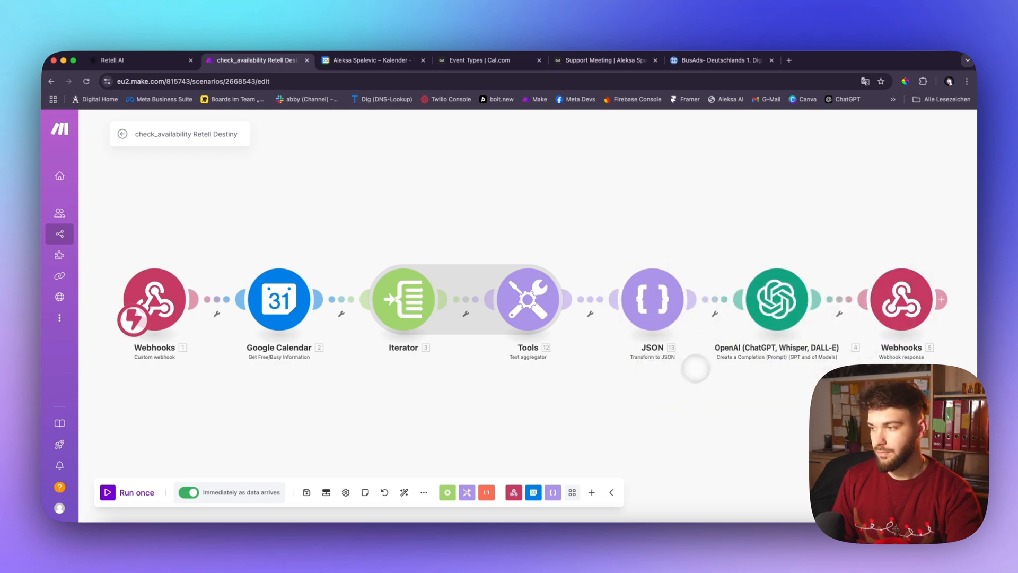
- View the OpenAI module's connection, method, model and token settings and close them
scroll(695, 369, "right", 5)
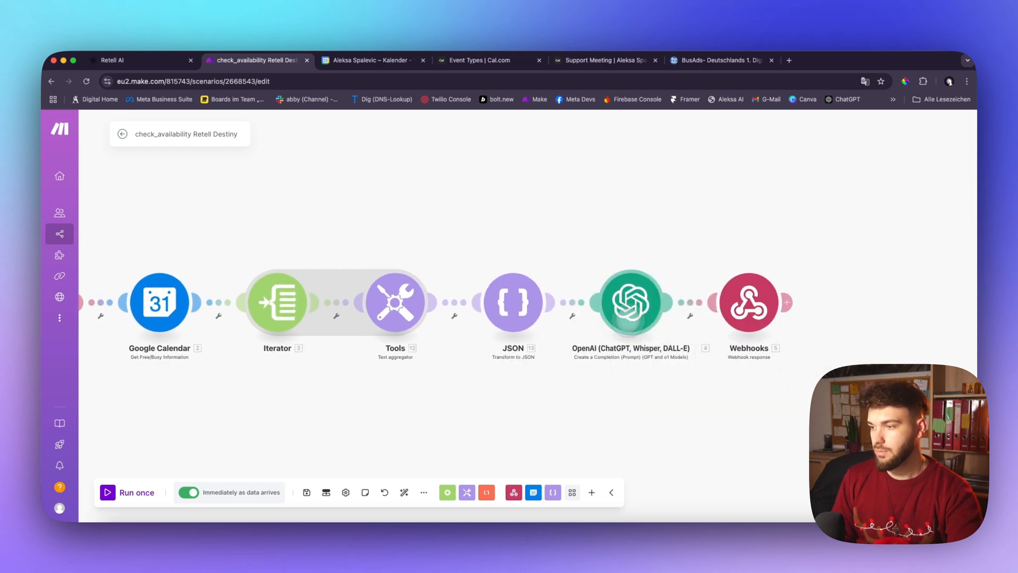
left_click(628, 321)
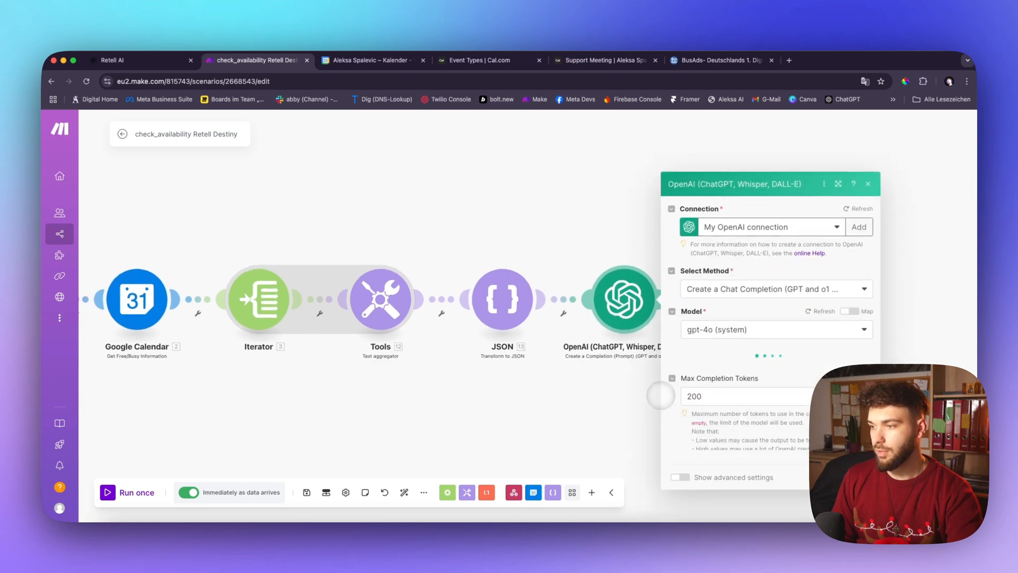
left_click(639, 394)
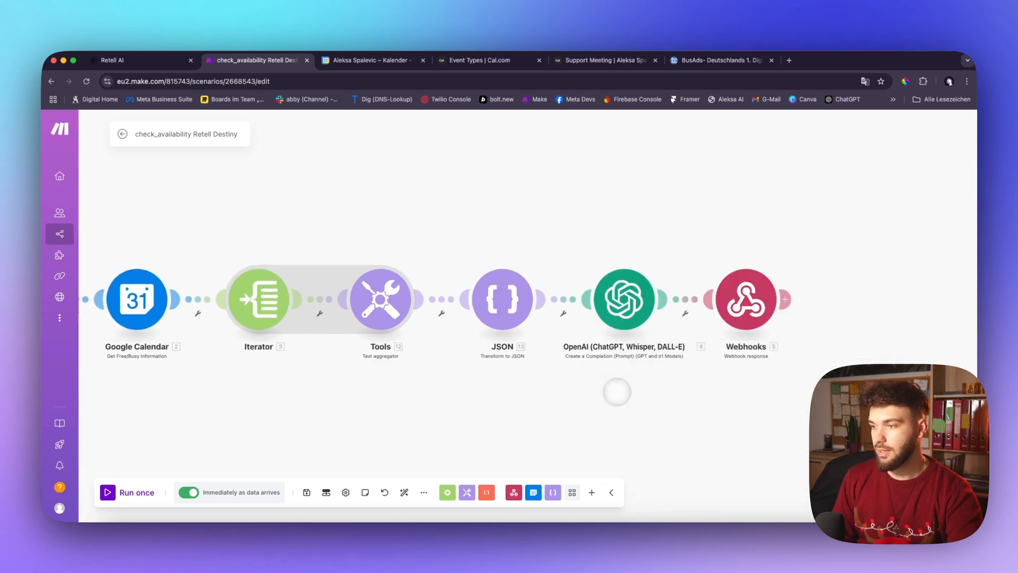
scroll(682, 357, "right", 4)
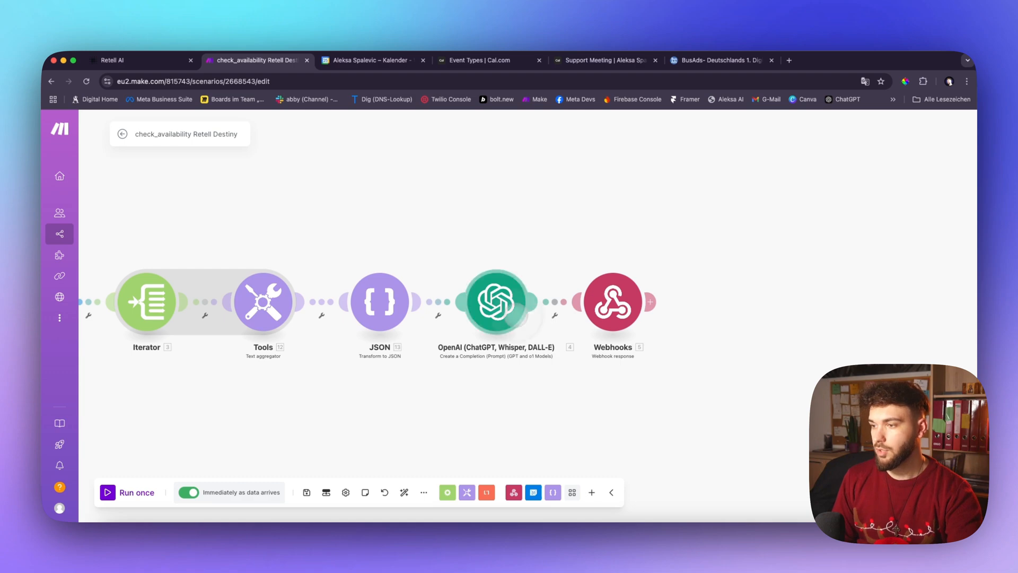
- Open the OpenAI module's settings and read the message prompt's task description and scheduling time range
left_click(520, 315)
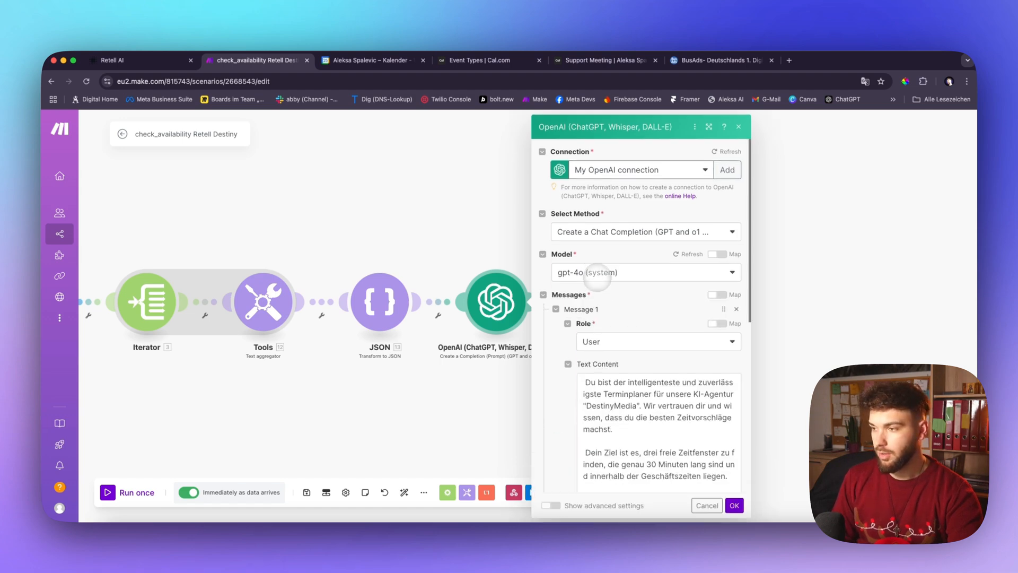
scroll(601, 392, "down", 3)
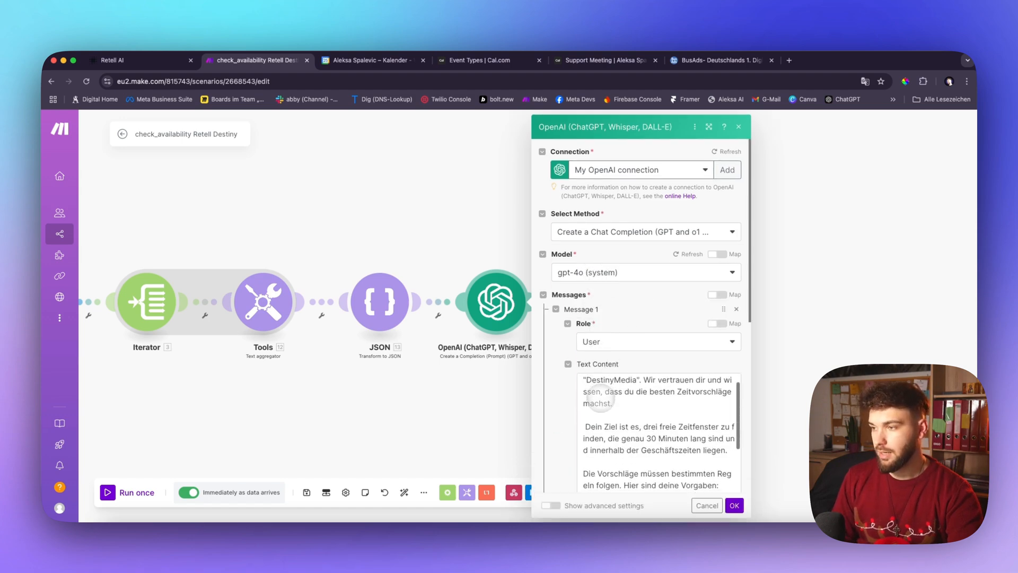
scroll(595, 396, "down", 8)
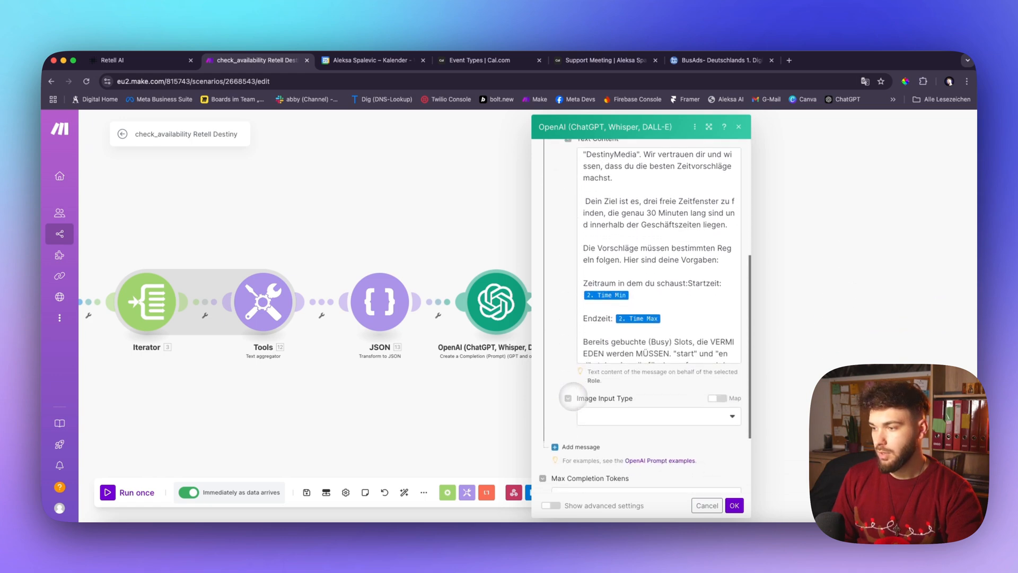
scroll(573, 396, "up", 3)
scroll(573, 396, "up", 5)
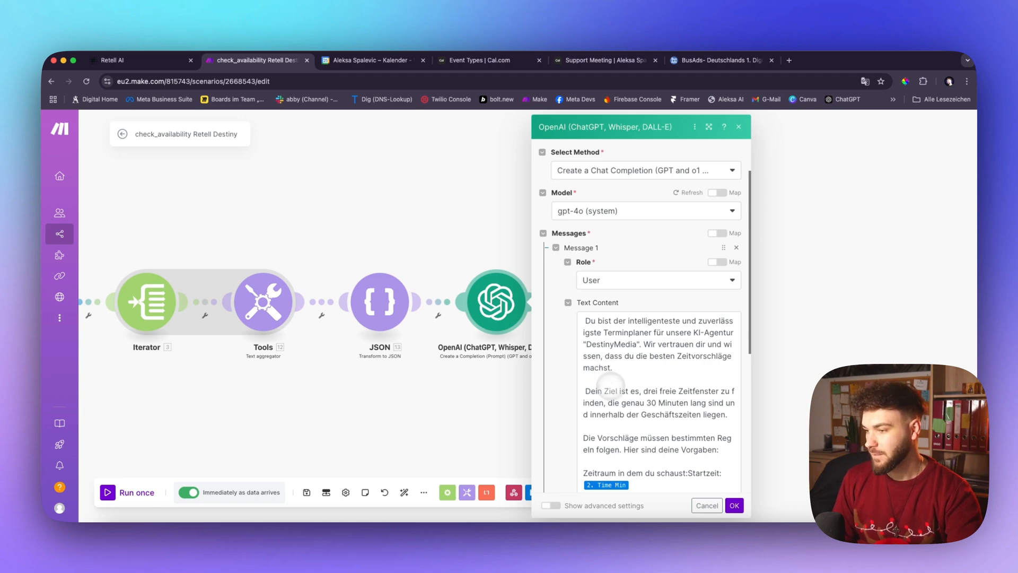
scroll(611, 383, "down", 3)
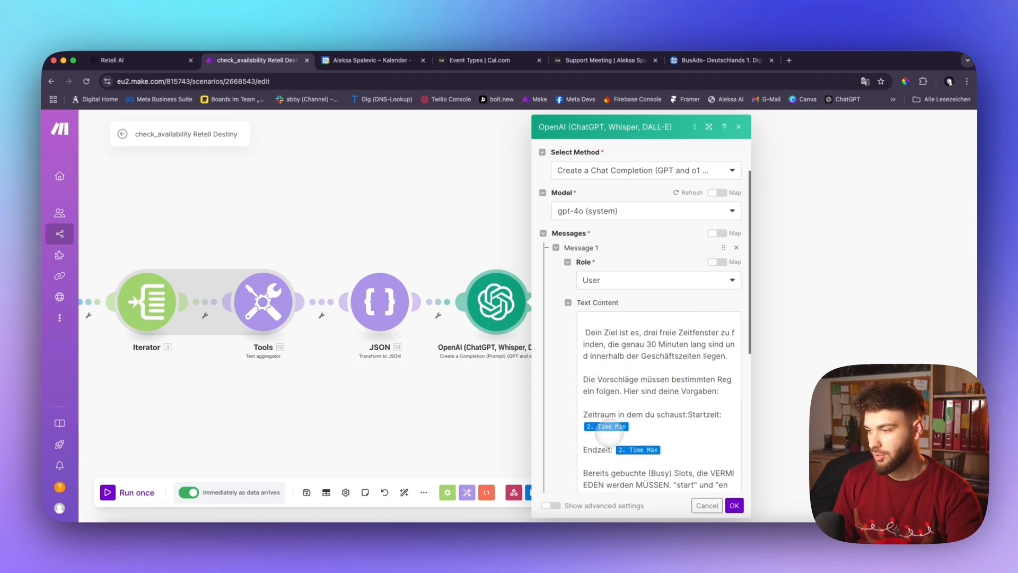
scroll(609, 437, "down", 3)
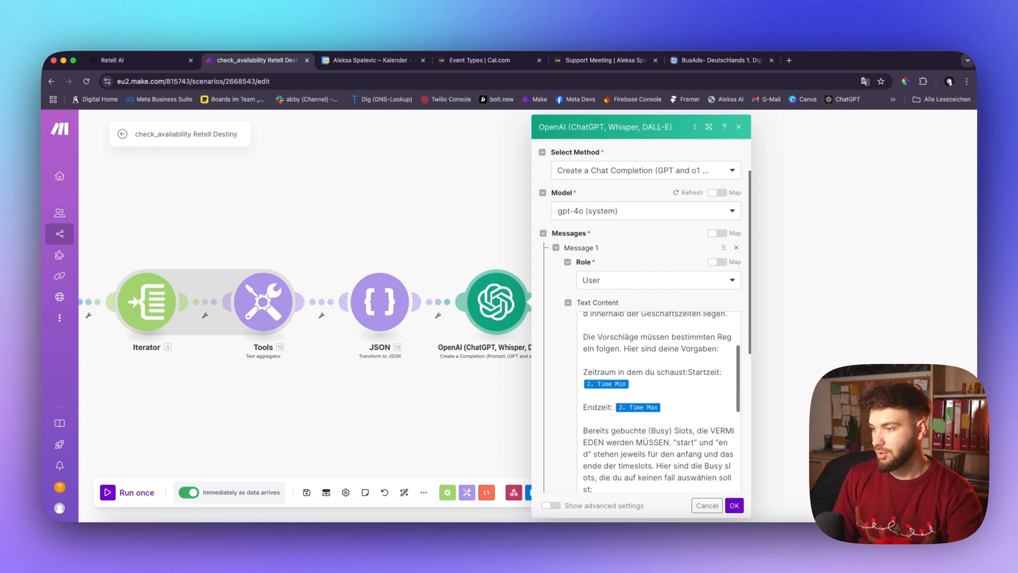
- Inspect the prompt's Time Min, Time Max and busy-slot JSON string mappings against the mappable items, and close the OpenAI settings
left_click(634, 383)
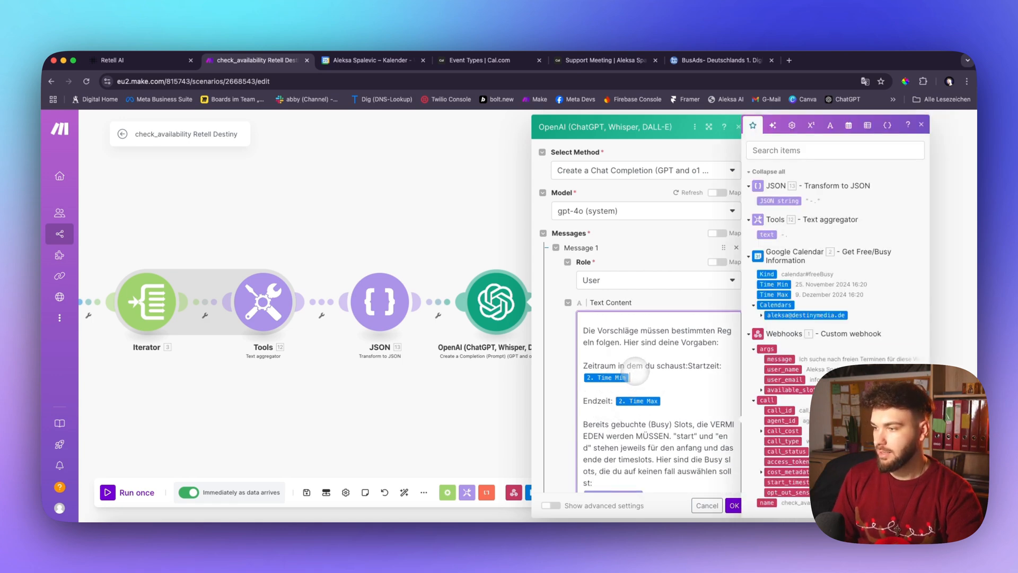
scroll(652, 395, "down", 2)
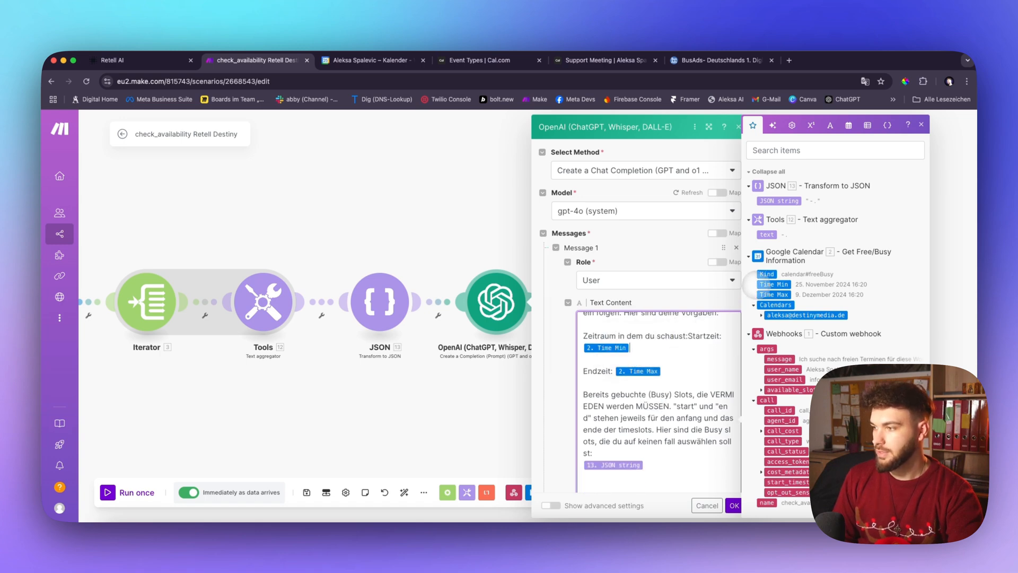
scroll(658, 393, "down", 3)
left_click(653, 403)
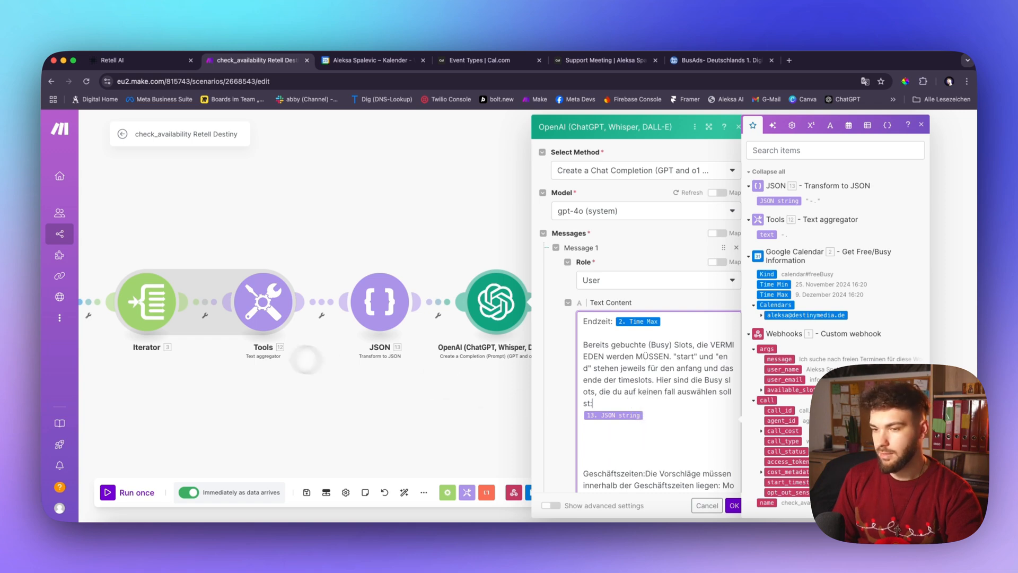
left_click(225, 386)
- Recheck the Iterator's array mapping and the text aggregator's date formatting, closing each module's settings
left_click(151, 304)
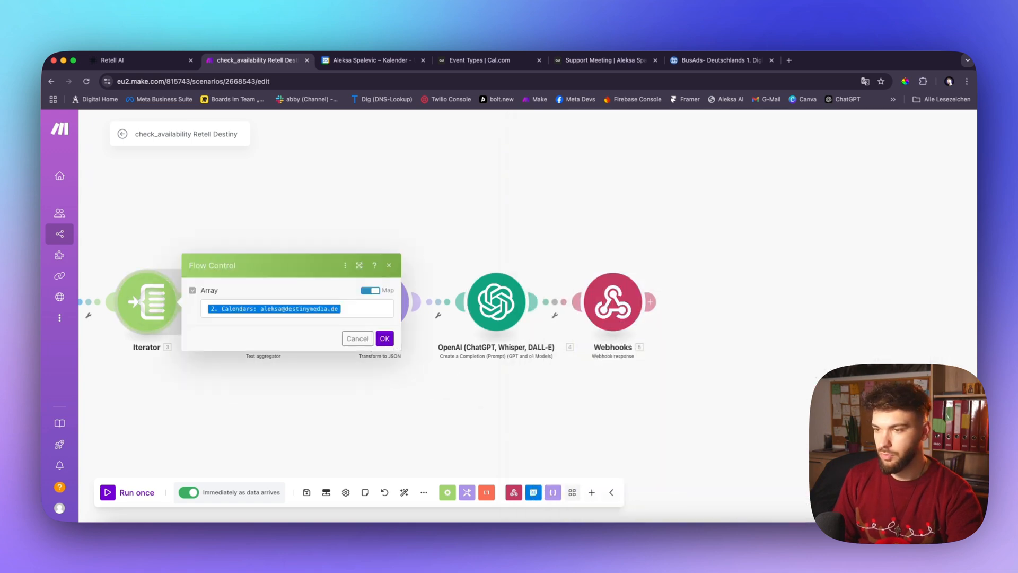
mouse_move(326, 311)
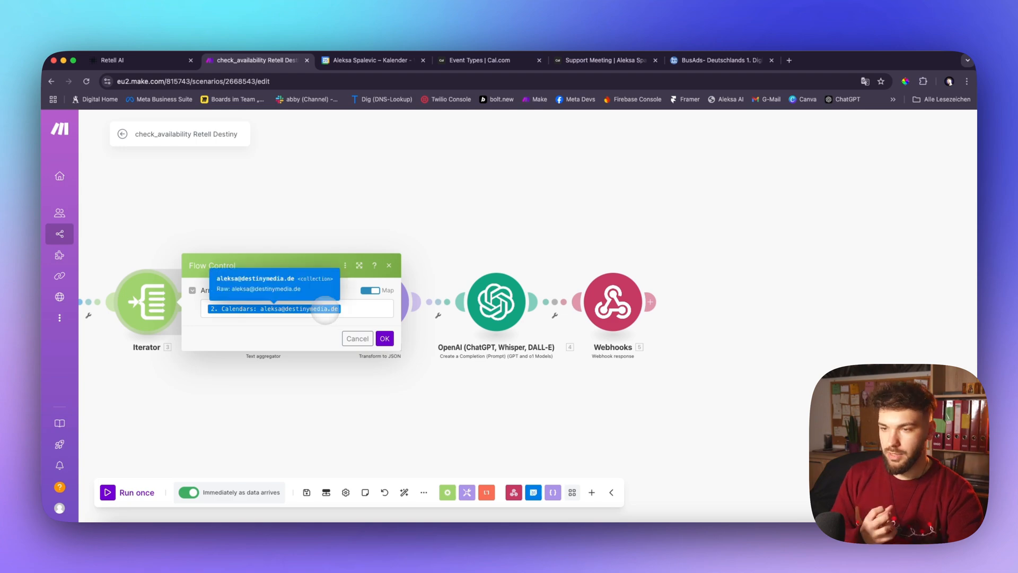
left_click(288, 400)
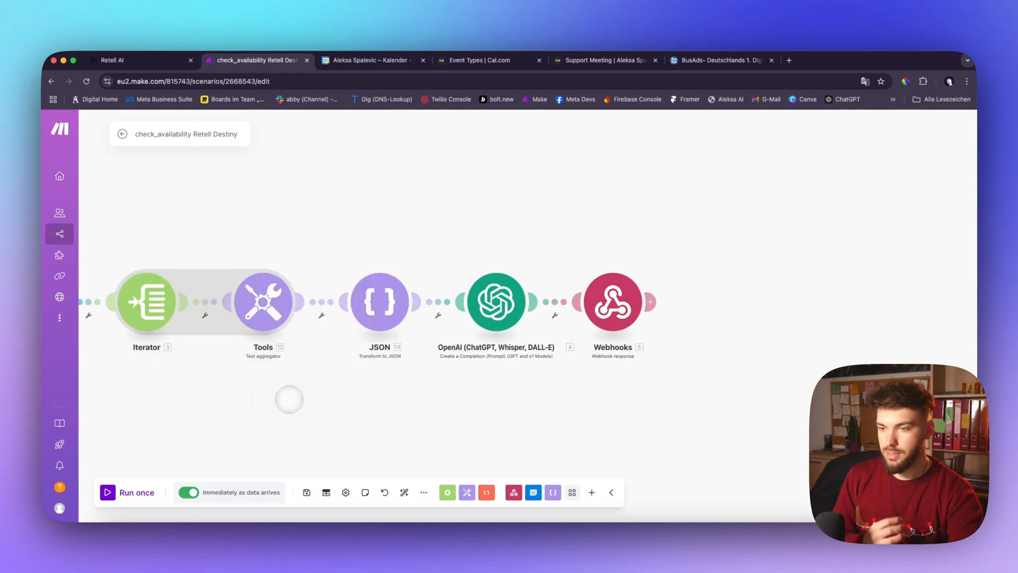
left_click(264, 317)
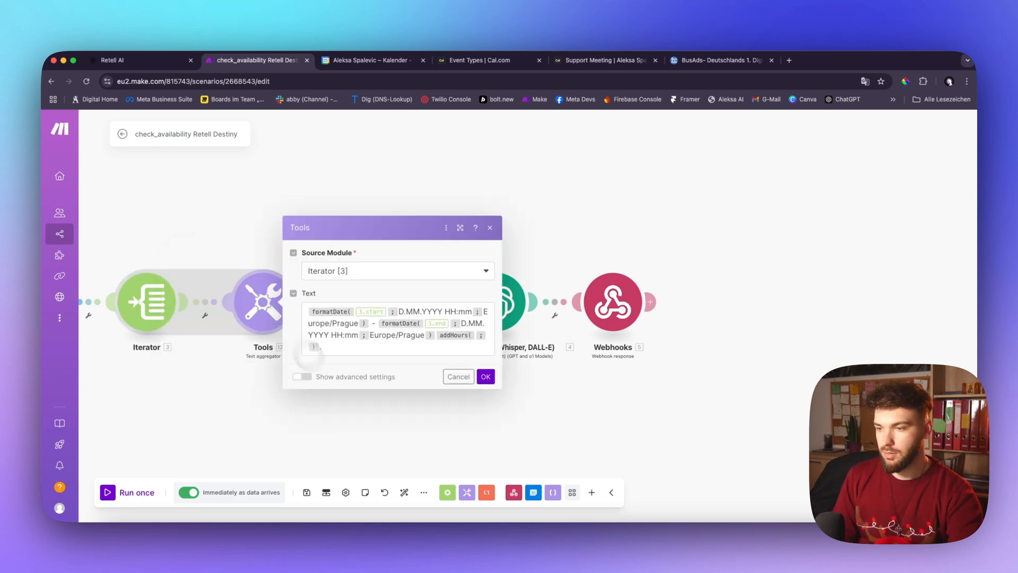
left_click(358, 433)
left_click(380, 340)
left_click(418, 370)
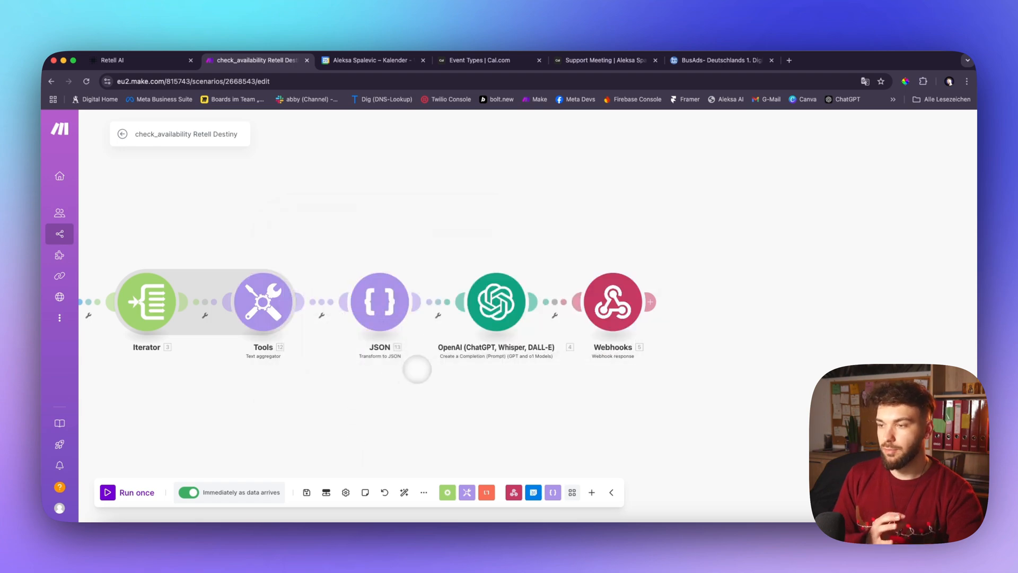
- Reopen the OpenAI module, review the prompt's slot selection rules, current-date condition and JSON output format, and close it
left_click(489, 299)
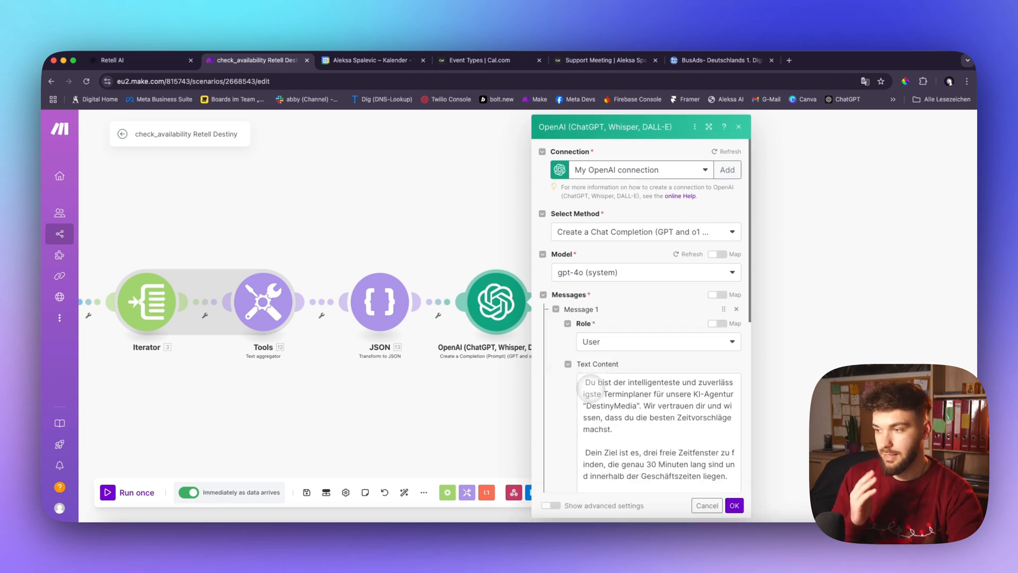
scroll(619, 434, "down", 5)
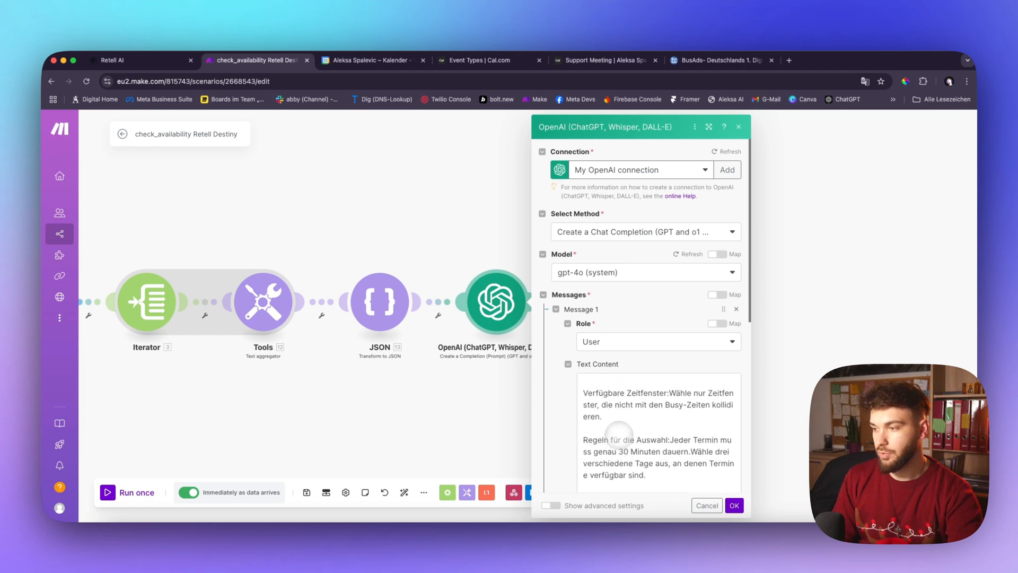
triple_click(600, 373)
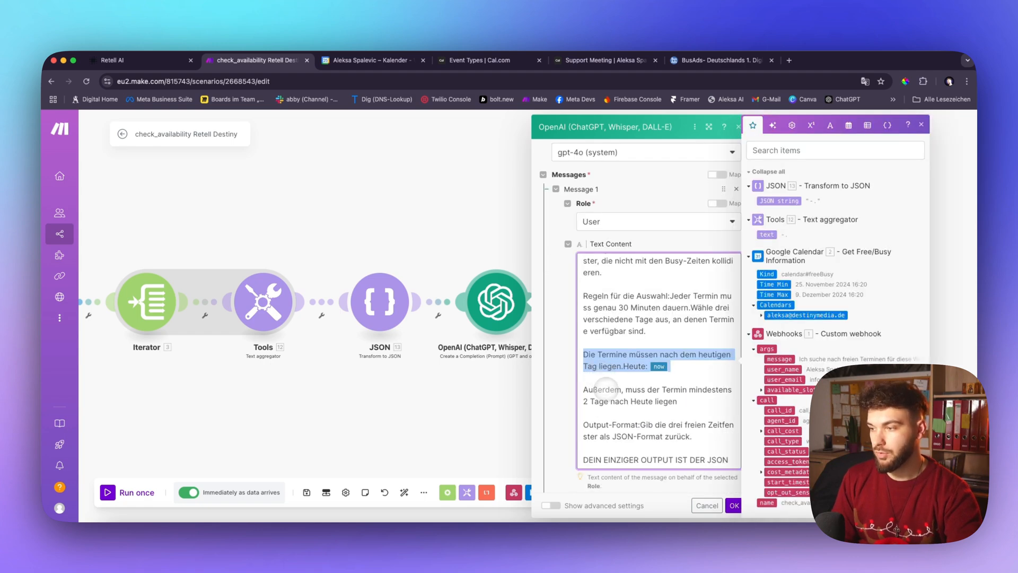
left_click(605, 384)
scroll(564, 329, "down", 5)
left_click(453, 386)
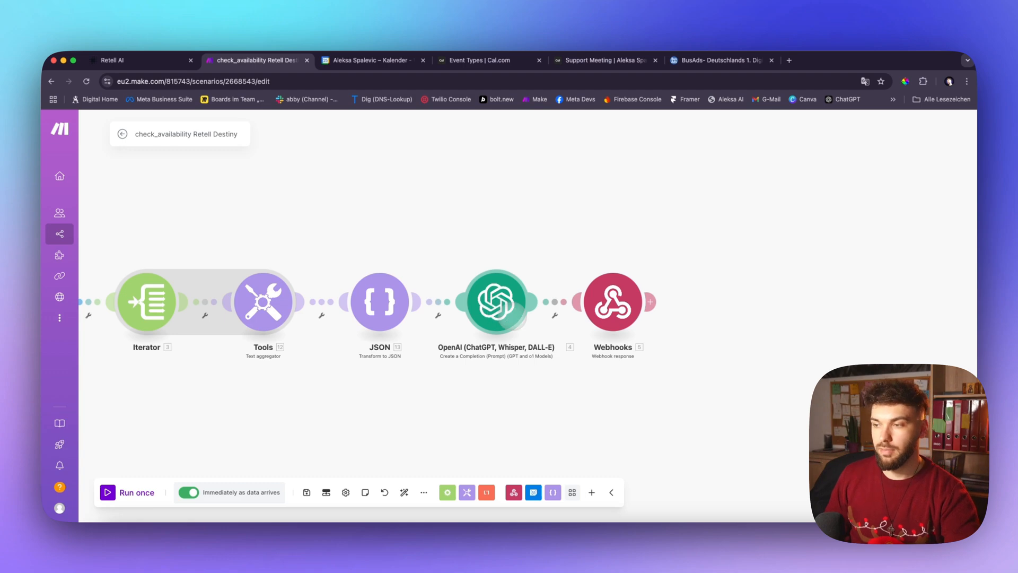
- Check the Webhook response module's status and body mapping with the available OpenAI result items, and close its settings
left_click(613, 302)
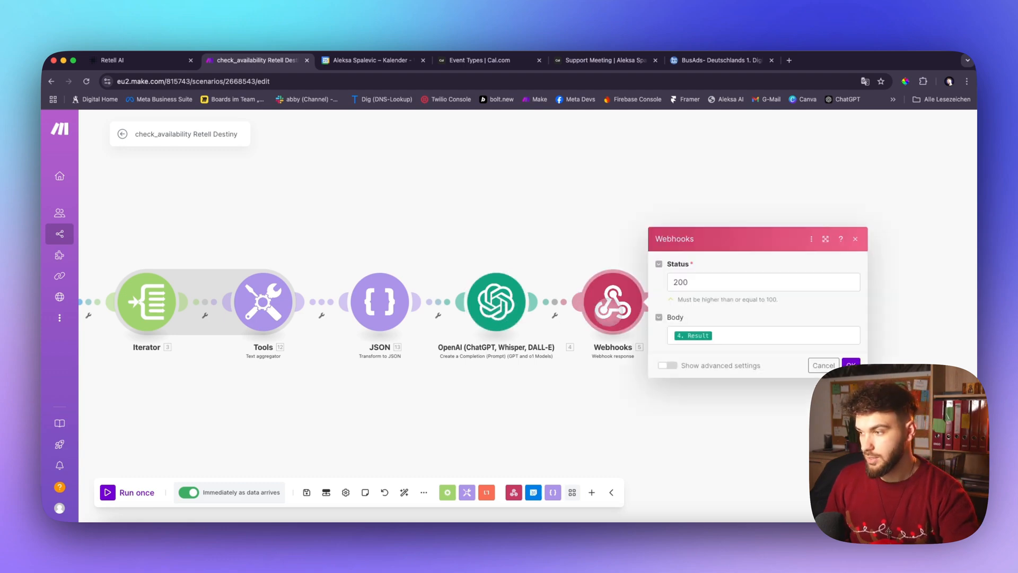
left_click(717, 333)
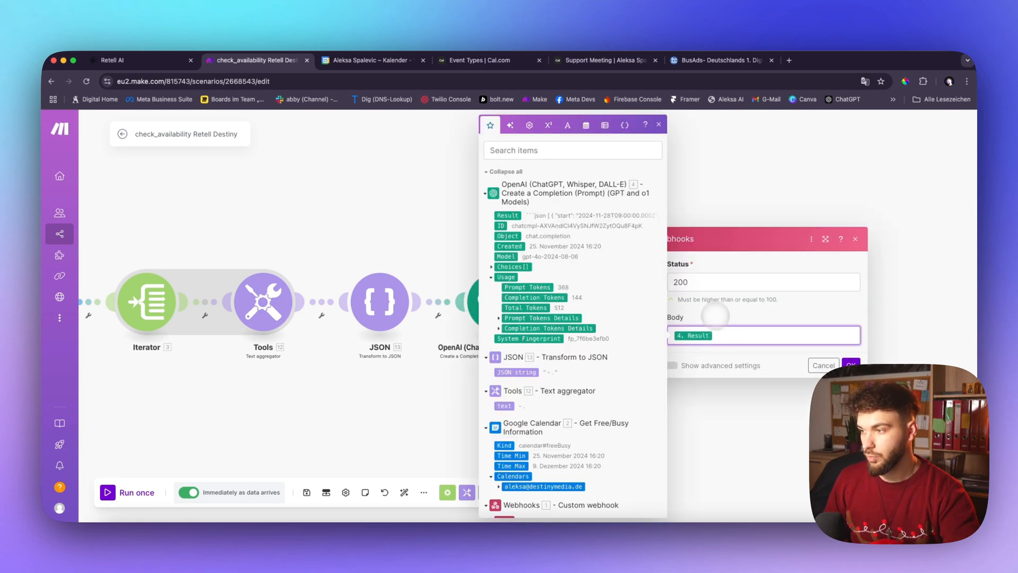
left_click(704, 166)
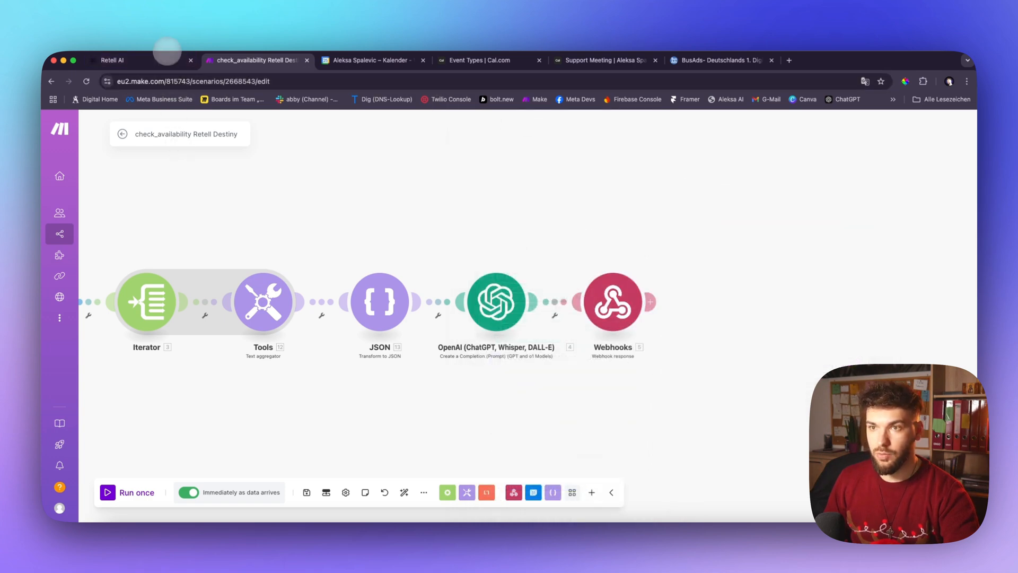
- Switch to Retell AI and review the TerminBuchung state's prompt and the book_appointment custom function's description, URL, parameters and speech options
left_click(163, 59)
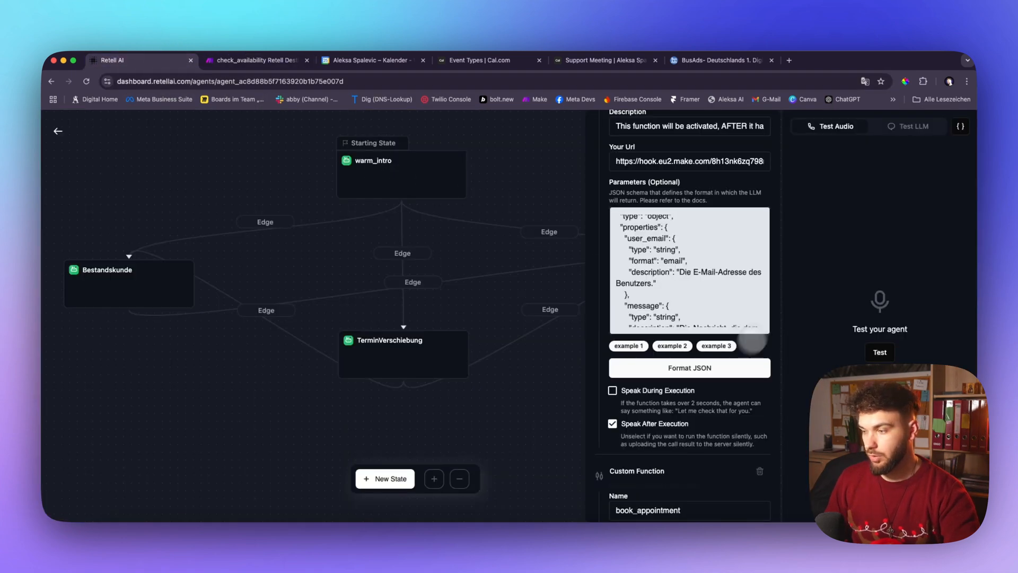
scroll(652, 297, "up", 9)
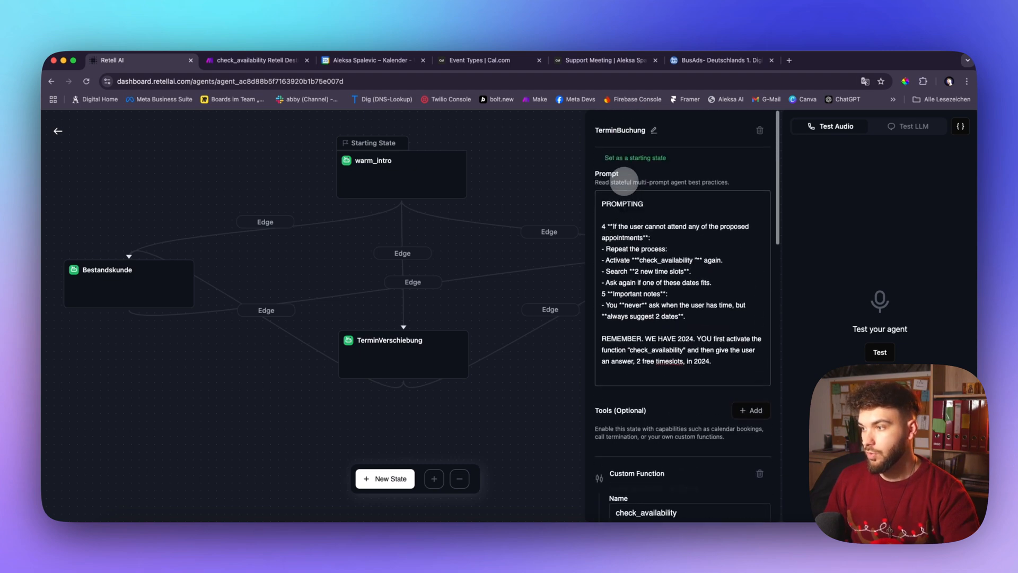
scroll(623, 183, "down", 8)
scroll(624, 183, "down", 10)
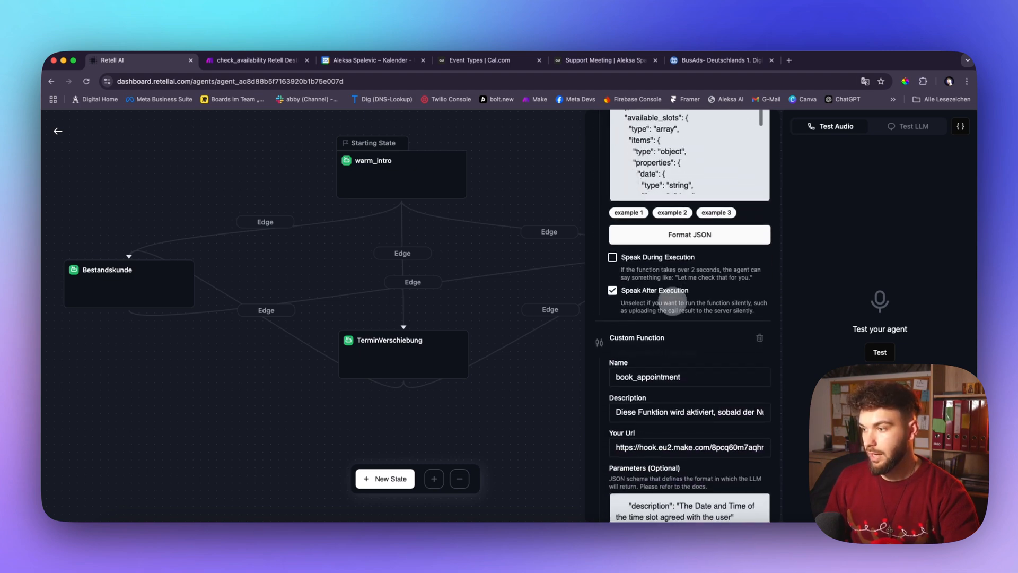
scroll(676, 304, "down", 3)
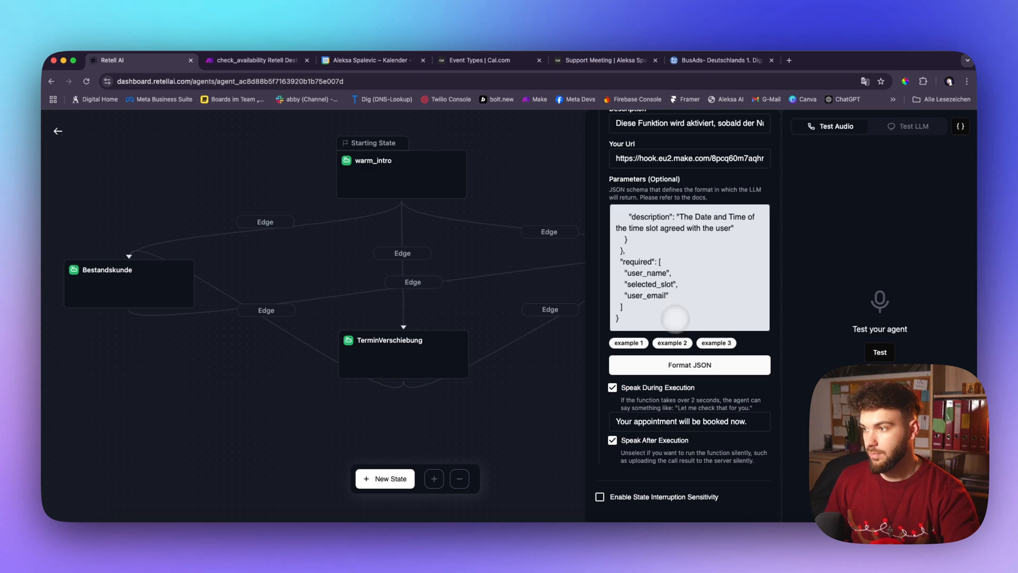
scroll(678, 400, "up", 6)
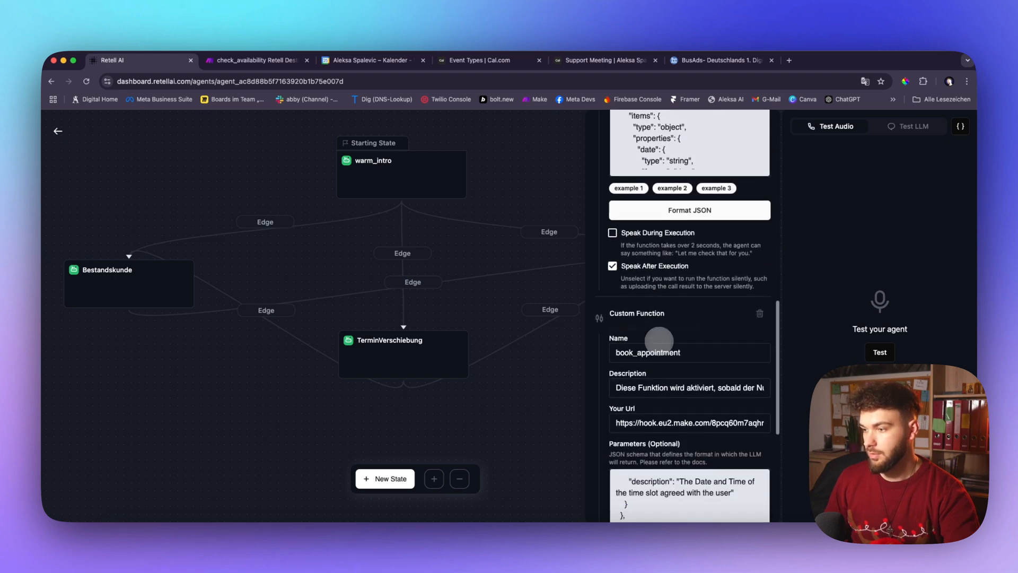
scroll(658, 336, "down", 3)
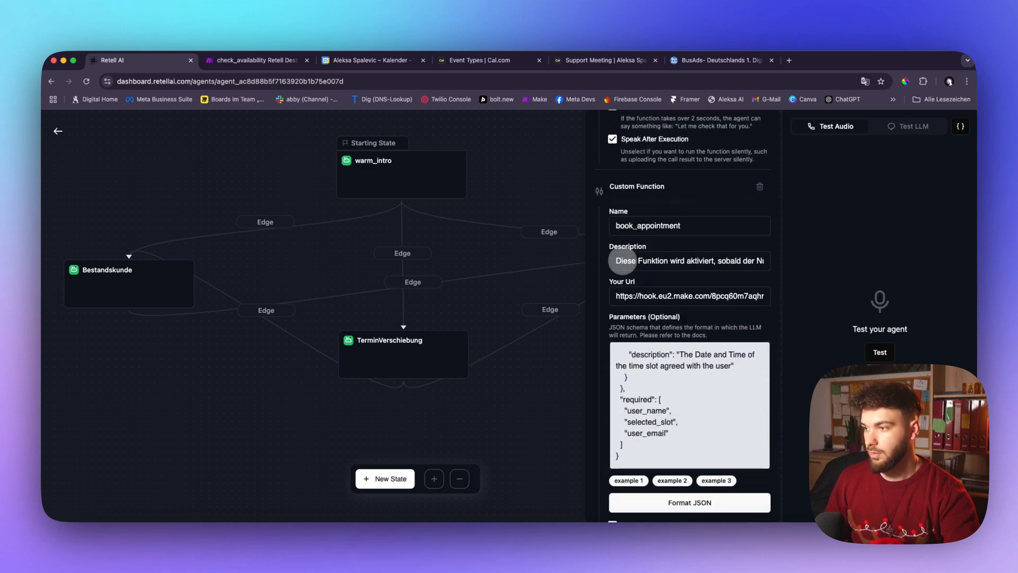
- Switch to Make, view the Termin buchen Neukunde run history, and open that scenario's editor from the Destiny Retell folder
left_click(254, 60)
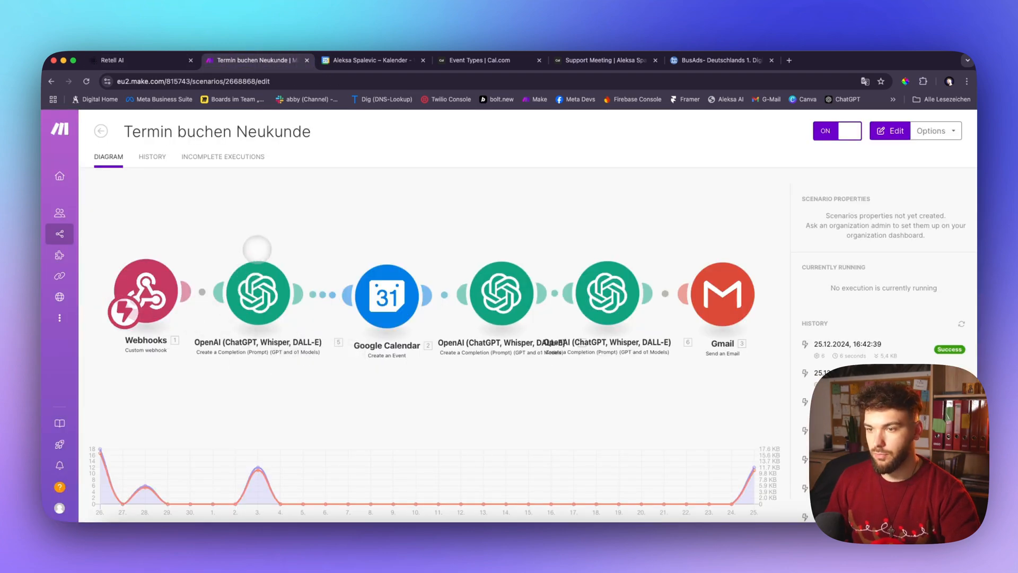
left_click(159, 166)
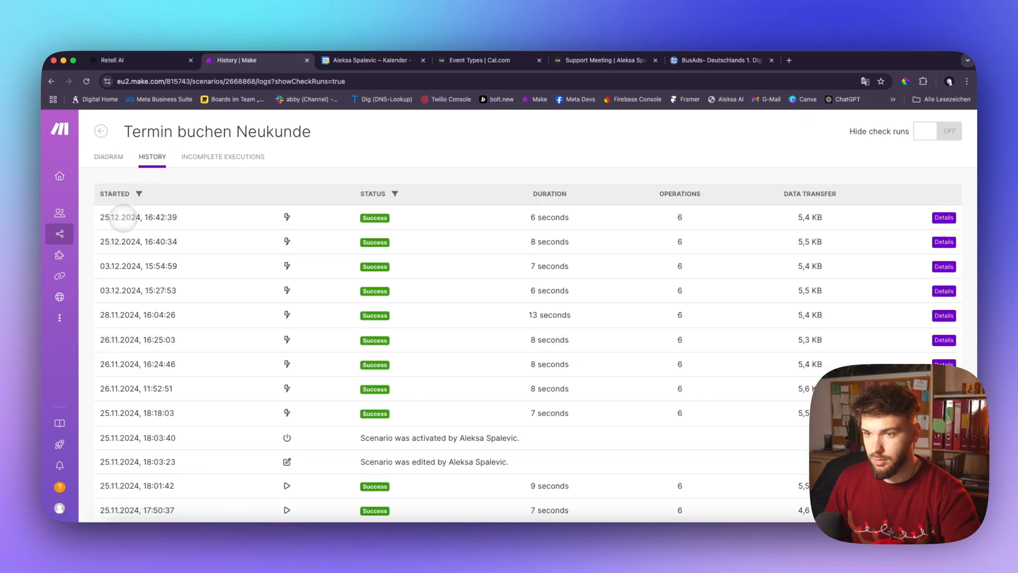
left_click(101, 132)
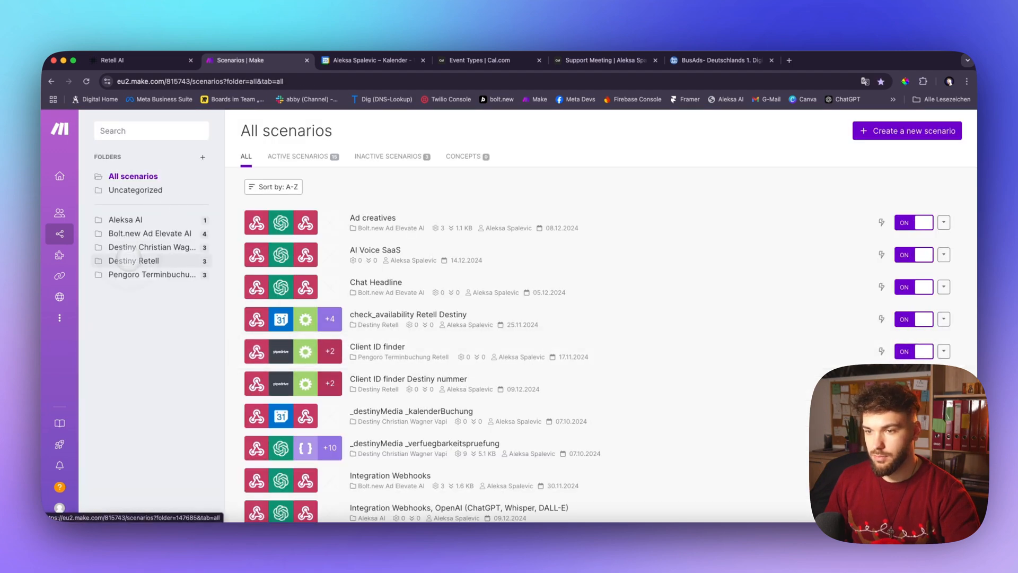
left_click(128, 261)
left_click(330, 291)
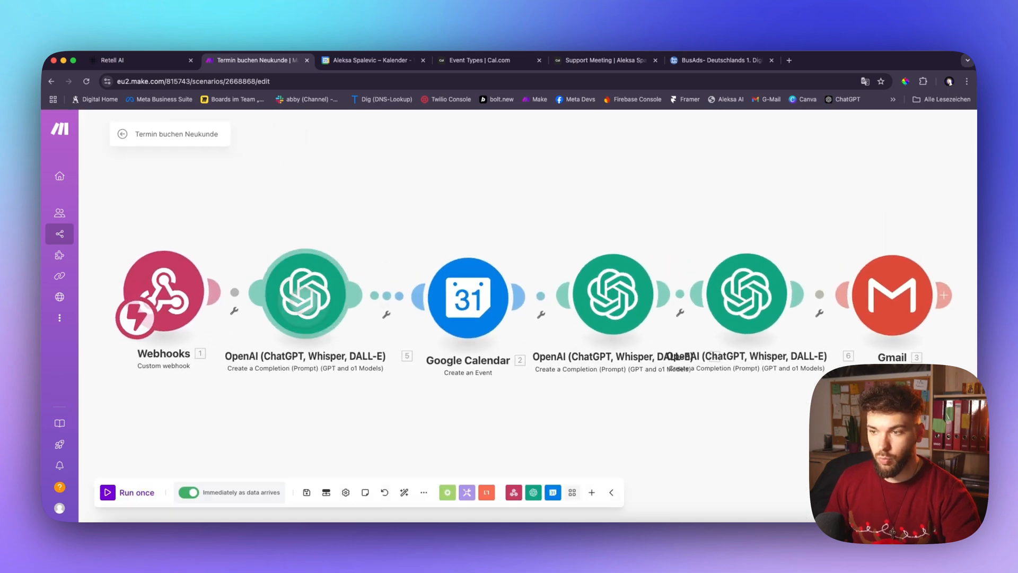
- Open the first OpenAI module and read its date-conversion prompt with the mapped selected_slot date and time
left_click(305, 308)
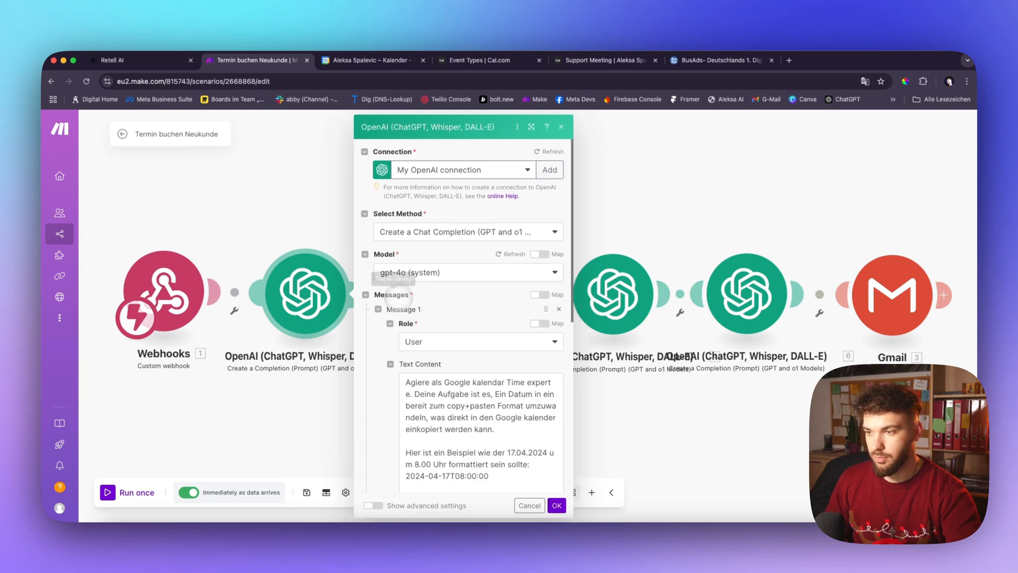
scroll(391, 368, "down", 6)
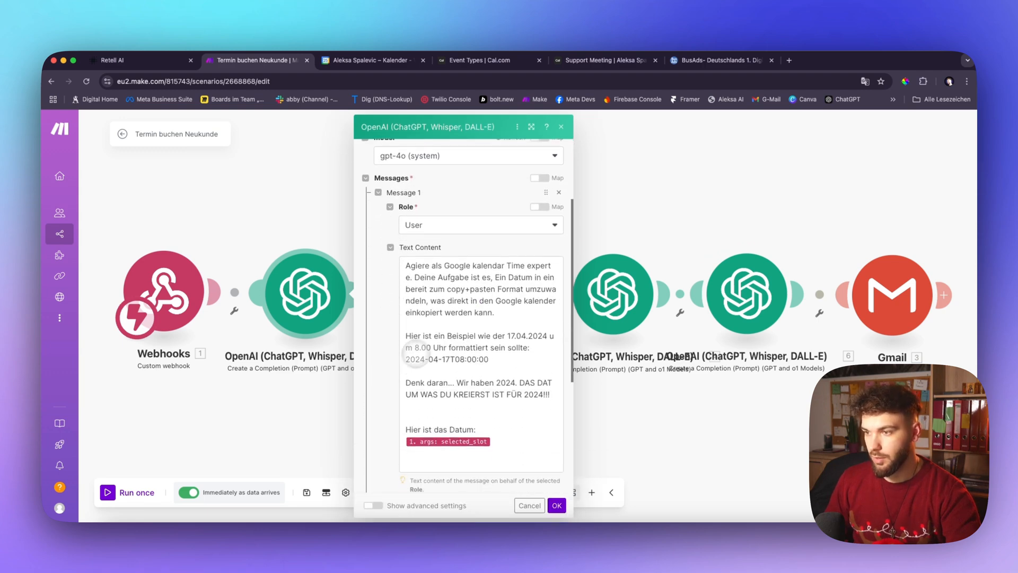
scroll(427, 345, "down", 1)
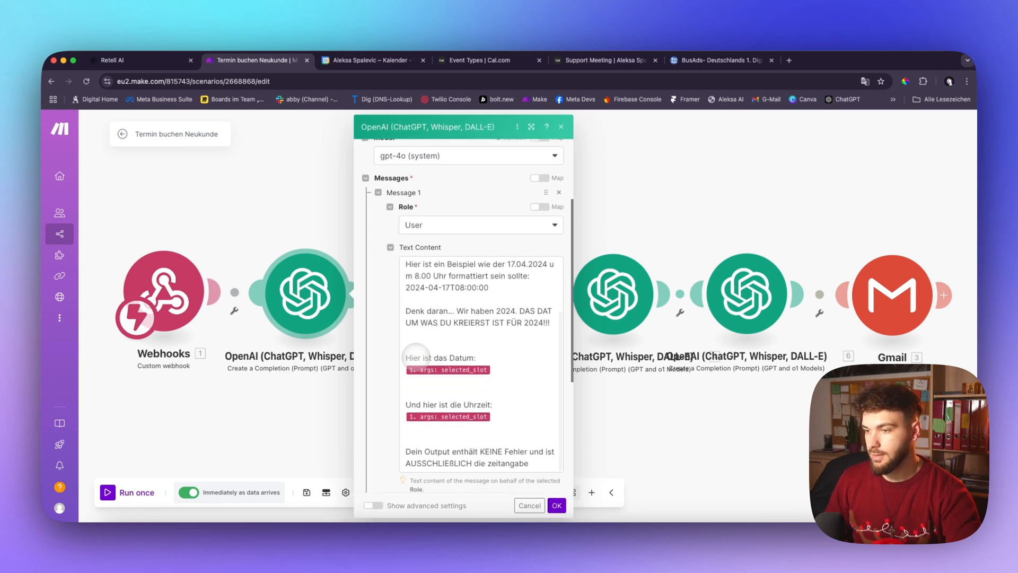
scroll(425, 366, "up", 3)
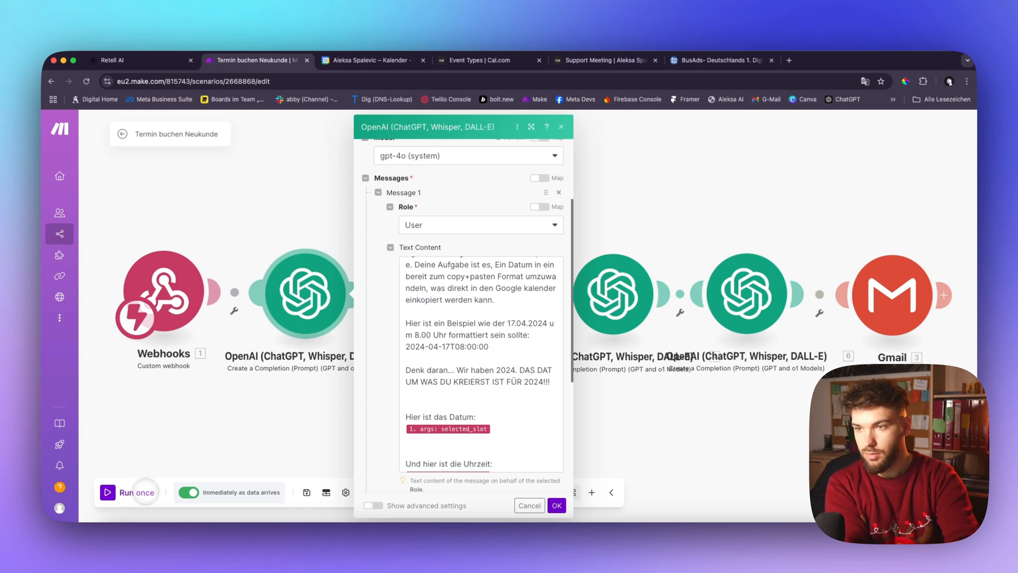
- Switch to Retell AI and review the book_appointment function's JSON parameters, required fields and speech options
left_click(137, 56)
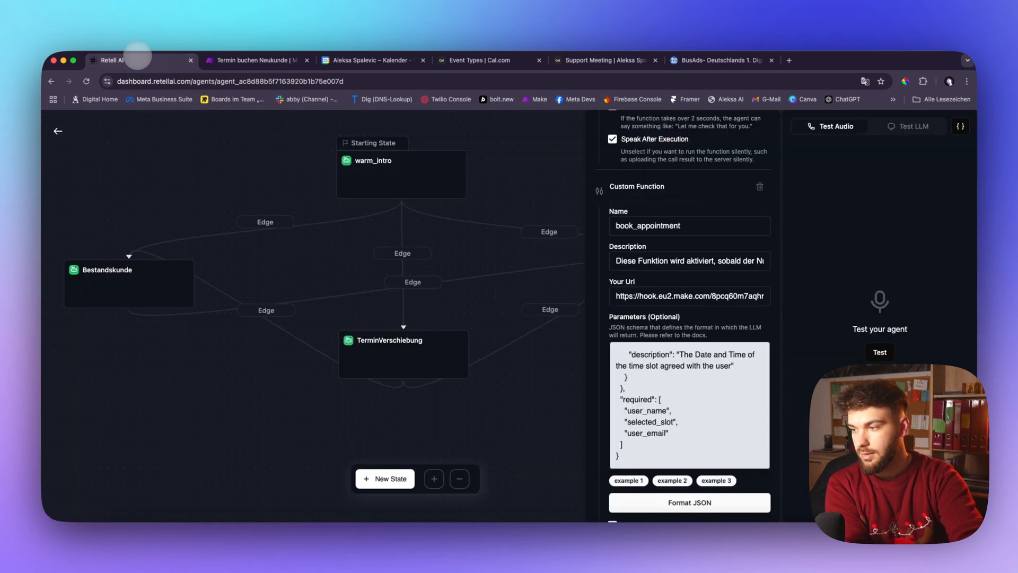
scroll(630, 317, "down", 3)
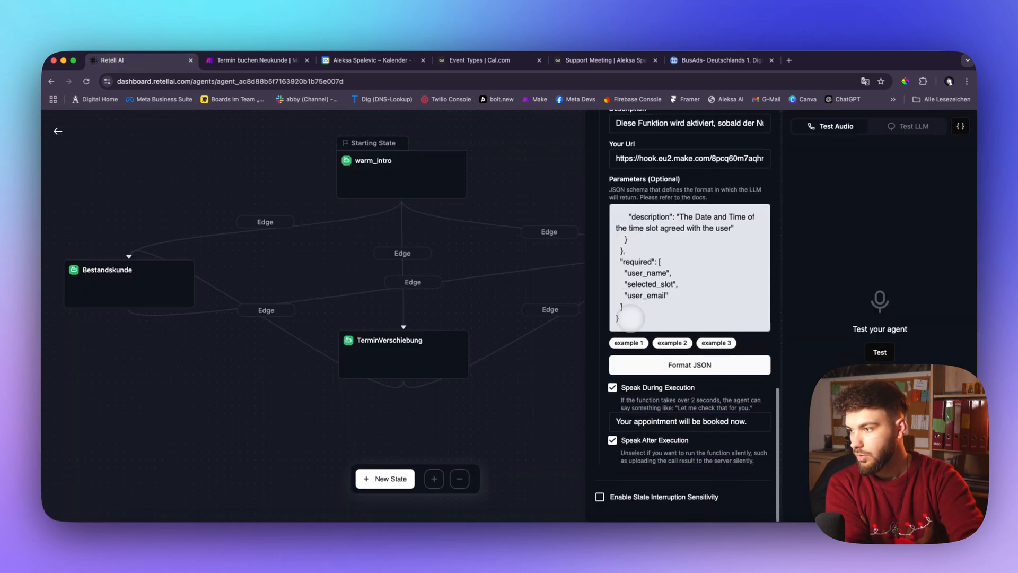
scroll(634, 319, "up", 10)
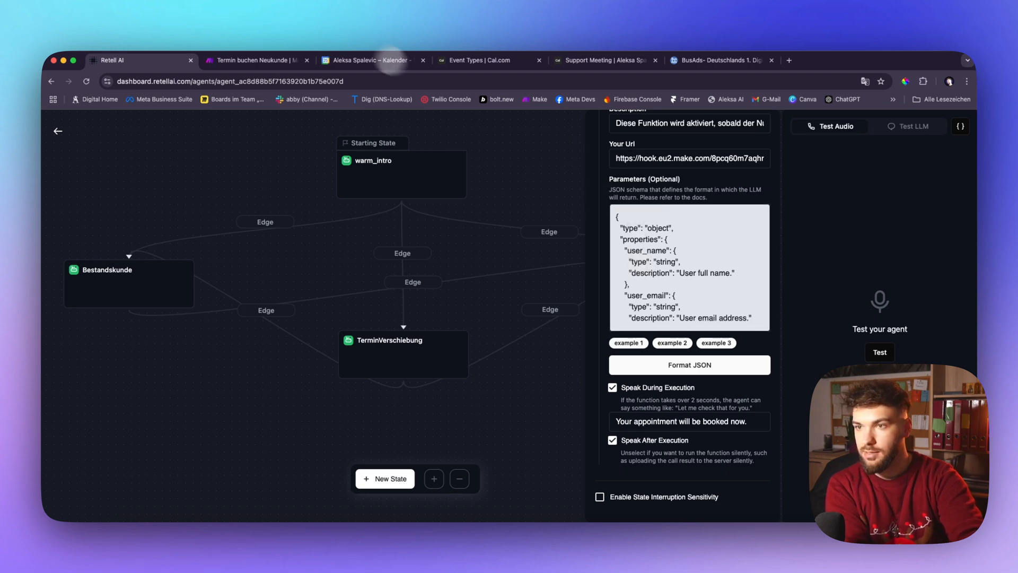
- Return to Make, compare the OpenAI prompt's selected_slot date and time mappings with the webhook items, read its output instruction, and close the module
left_click(290, 58)
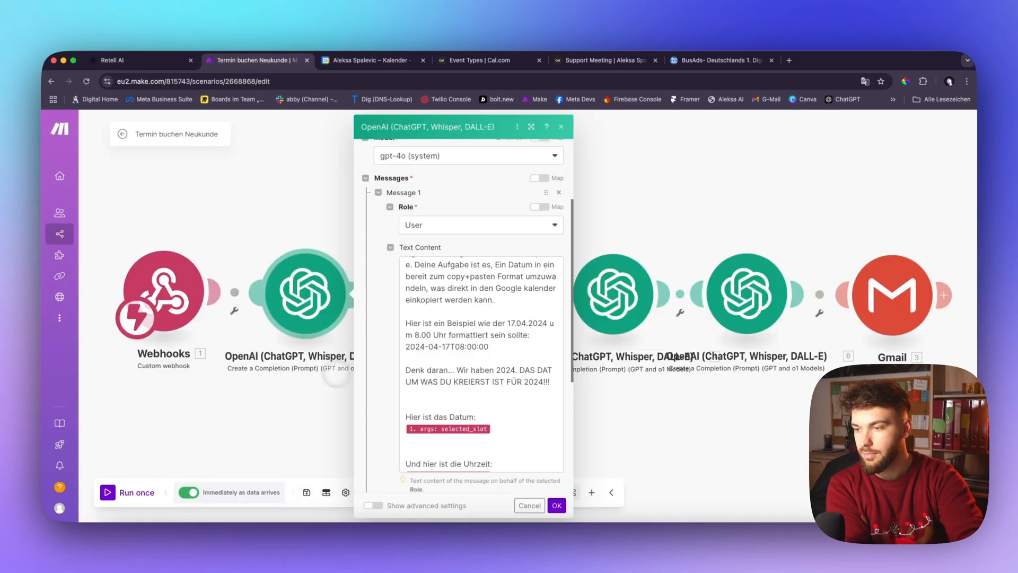
left_click(484, 428)
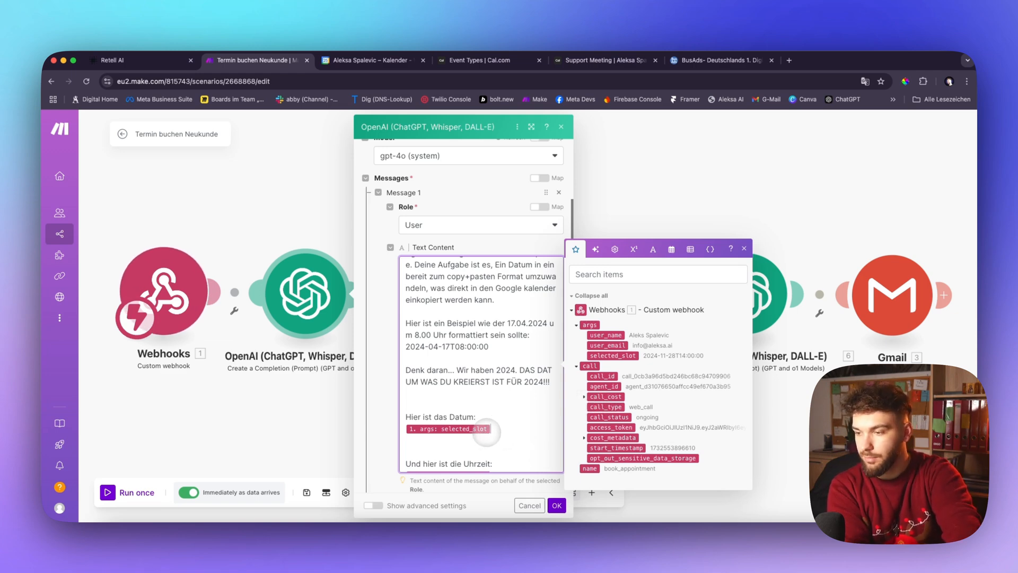
scroll(506, 438, "down", 1)
scroll(507, 438, "down", 1)
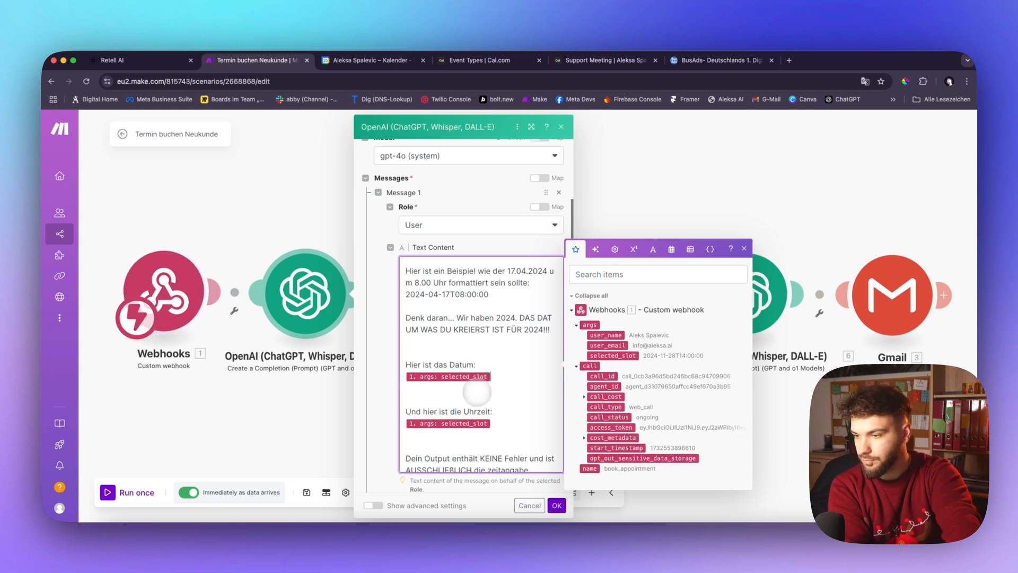
scroll(478, 393, "down", 1)
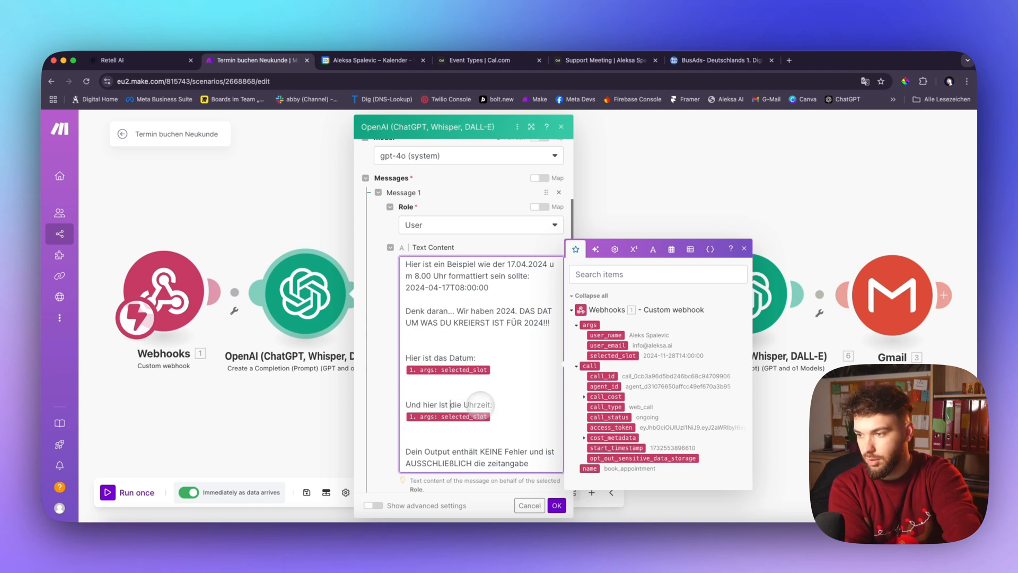
left_click_drag(471, 405, 442, 403)
scroll(441, 411, "down", 3)
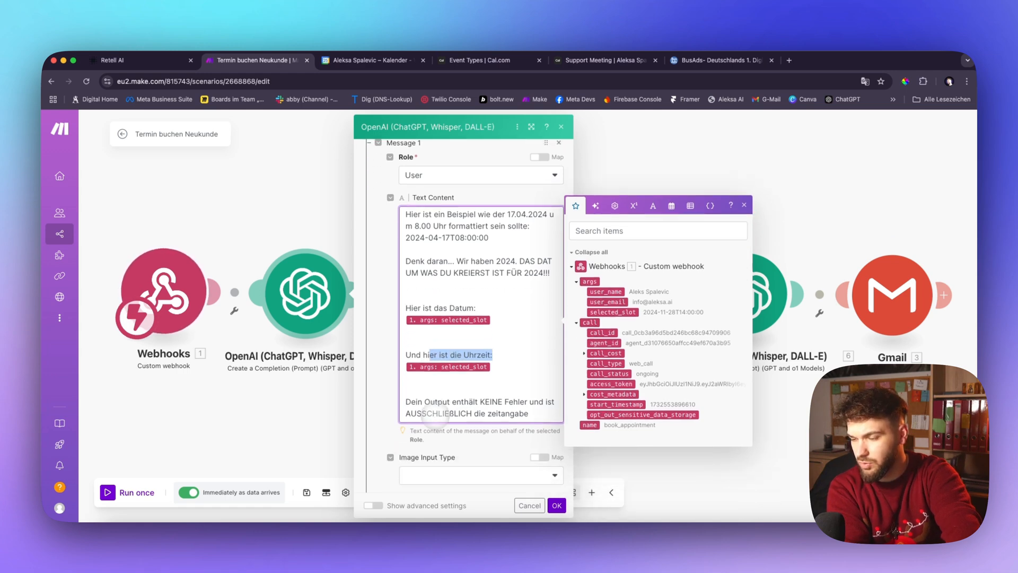
scroll(443, 326, "down", 1)
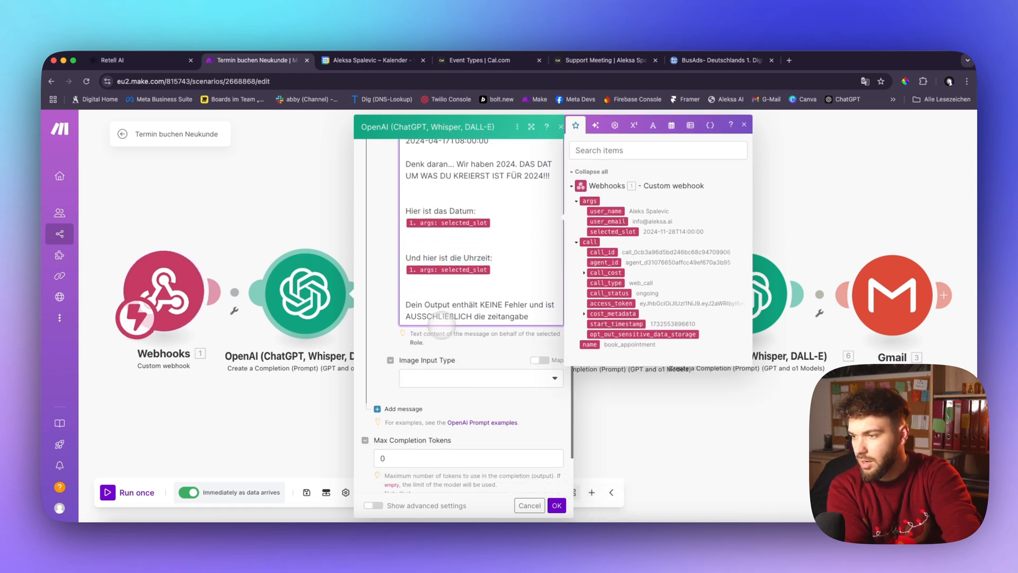
left_click(269, 371)
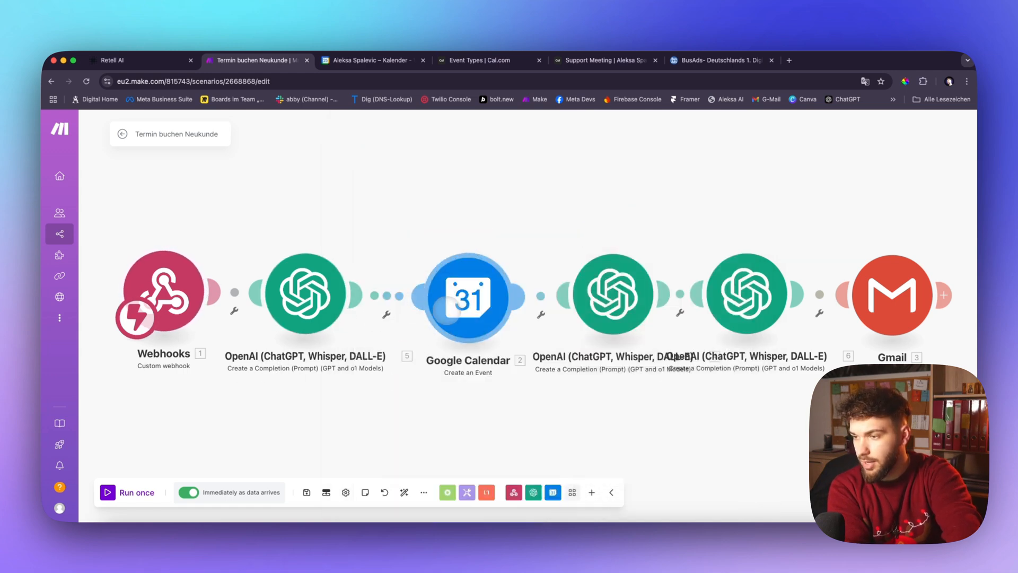
- Open the Google Calendar module and inspect the mapped items used for the event name and start date
left_click(448, 314)
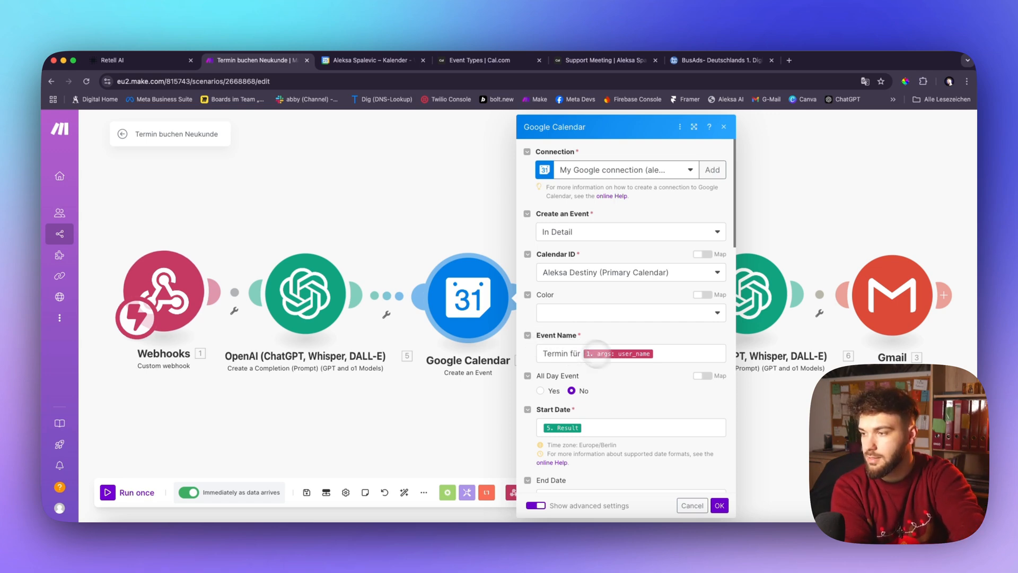
left_click(657, 356)
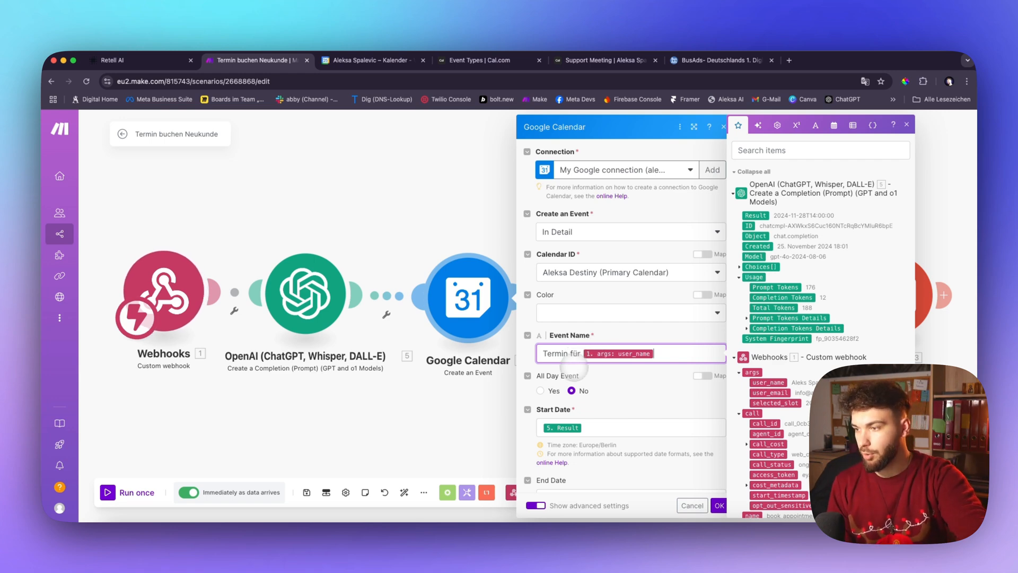
left_click(585, 397)
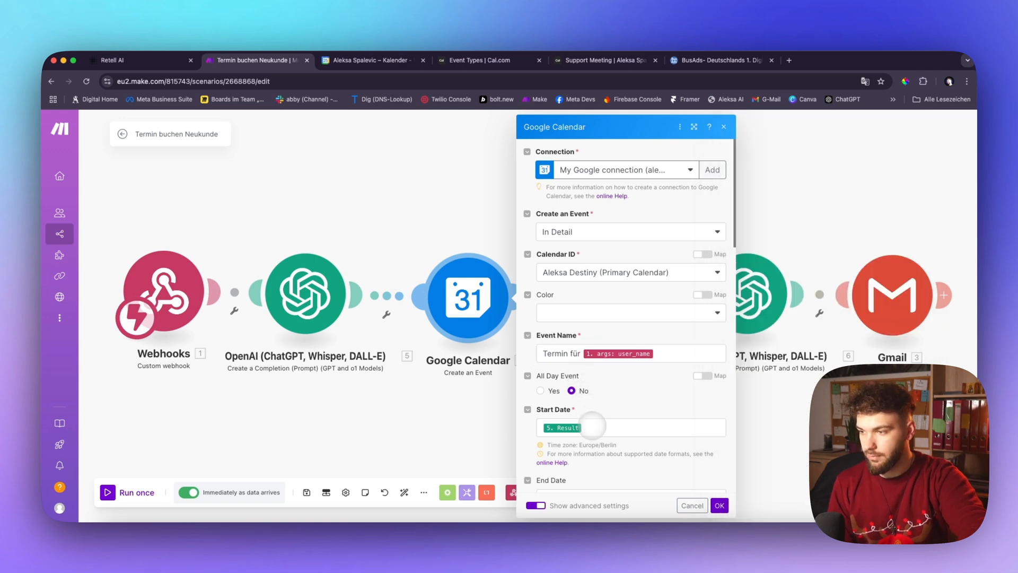
scroll(586, 403, "down", 3)
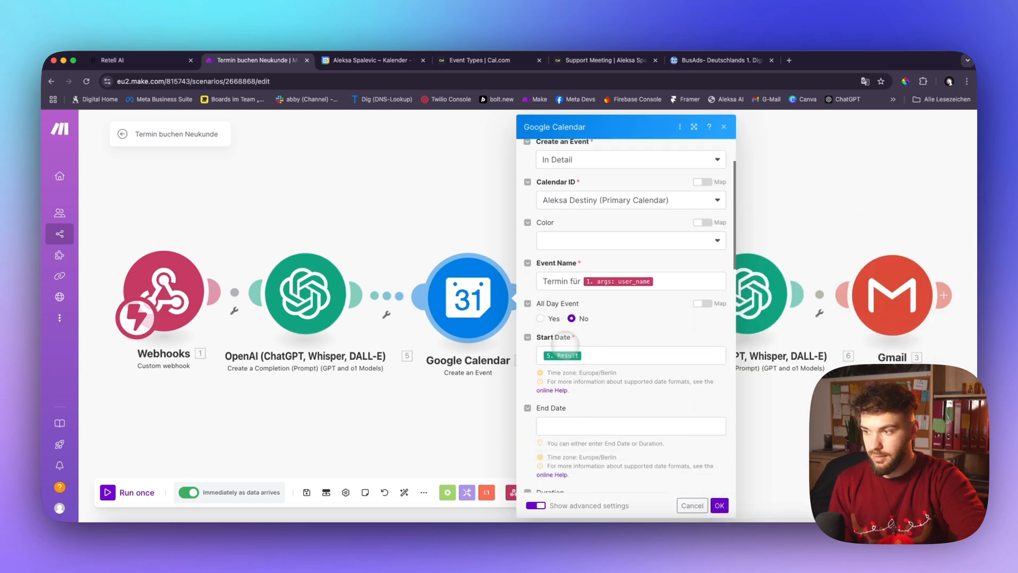
left_click(585, 354)
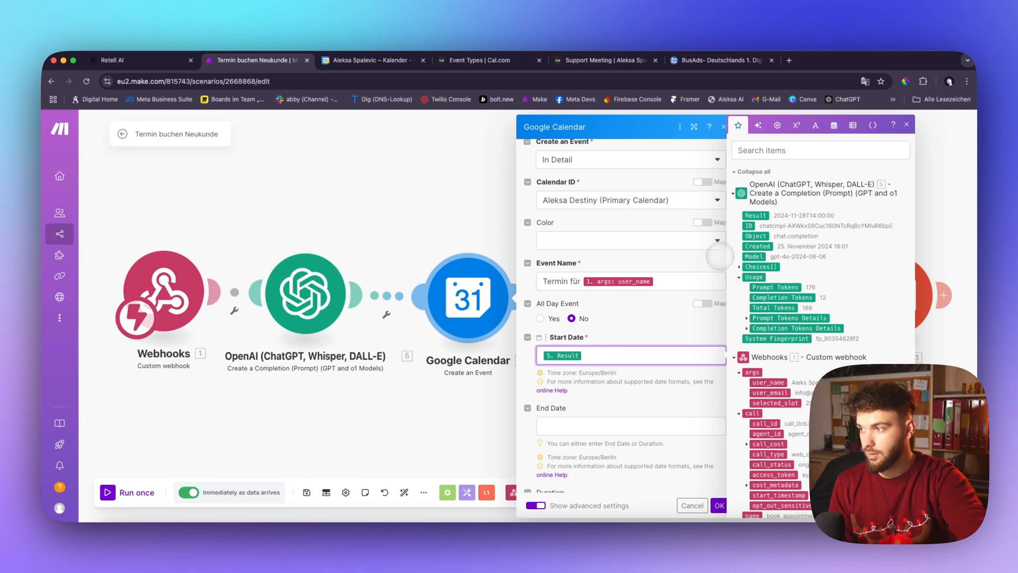
left_click(663, 390)
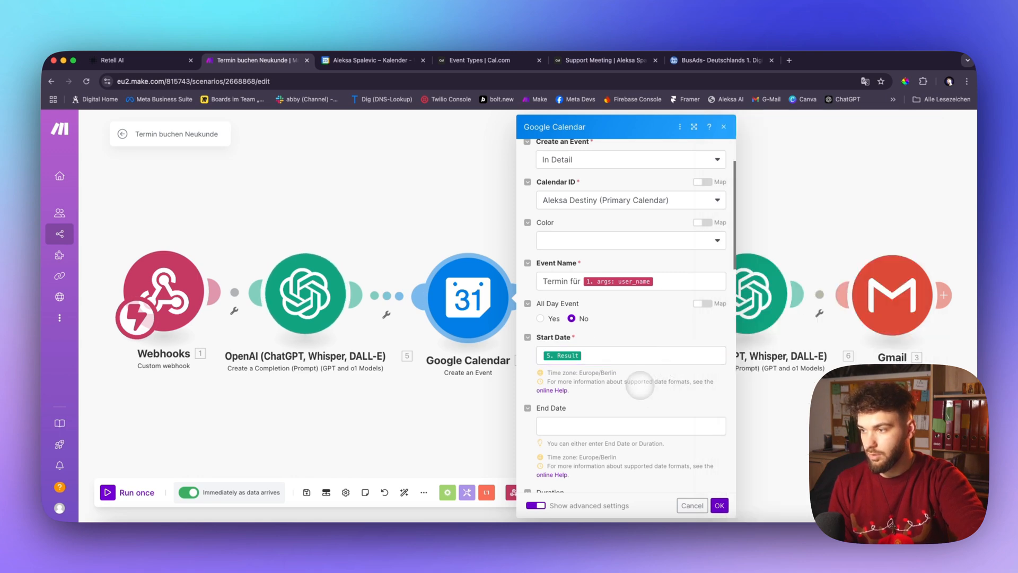
- Recheck the date and time section of the first OpenAI module's prompt and close the module
scroll(640, 385, "down", 7)
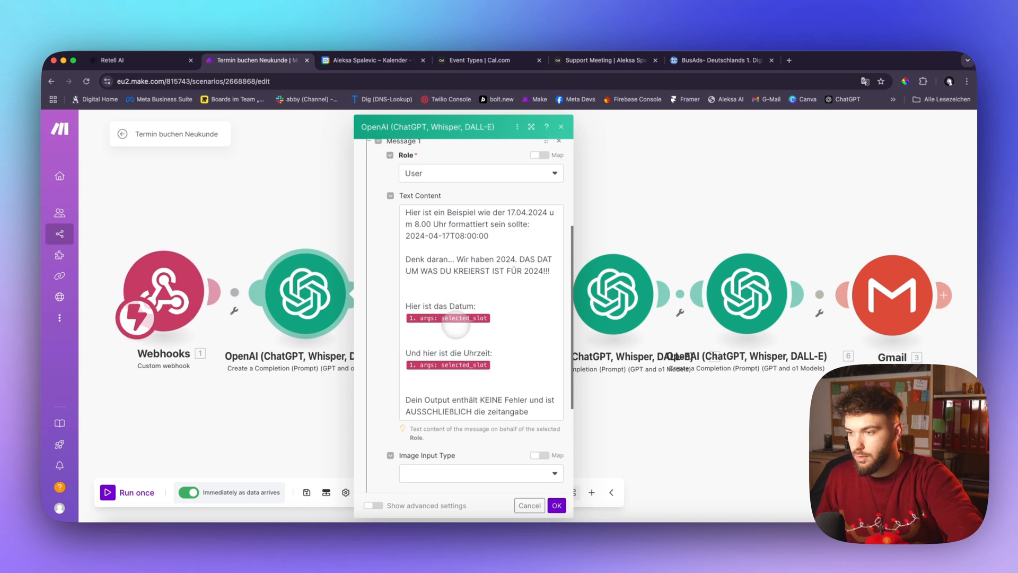
scroll(424, 356, "down", 2)
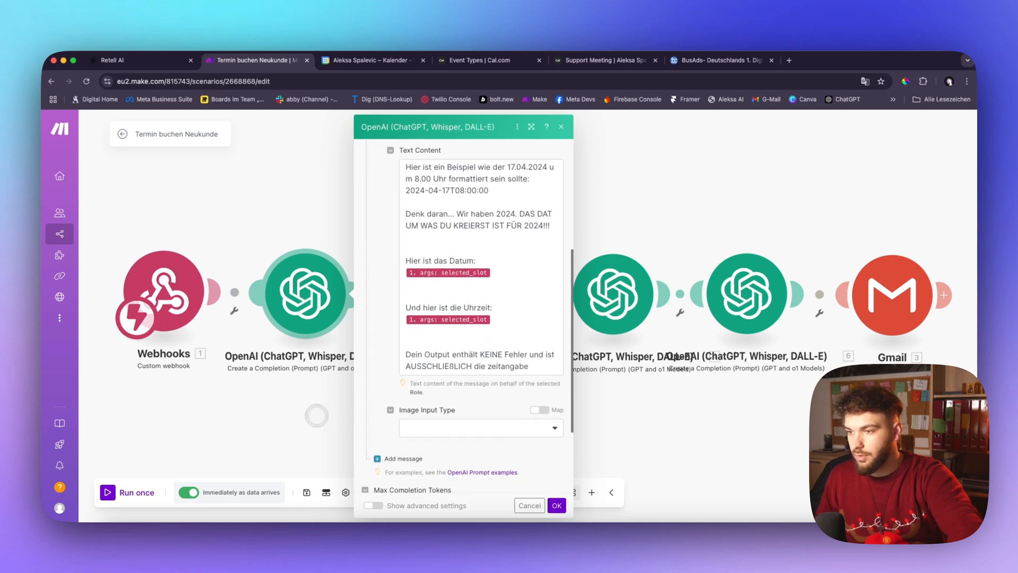
left_click(318, 415)
- Reopen the Google Calendar module and review the event's start date, end date, duration and location, plus the item mapped to the description
left_click(452, 332)
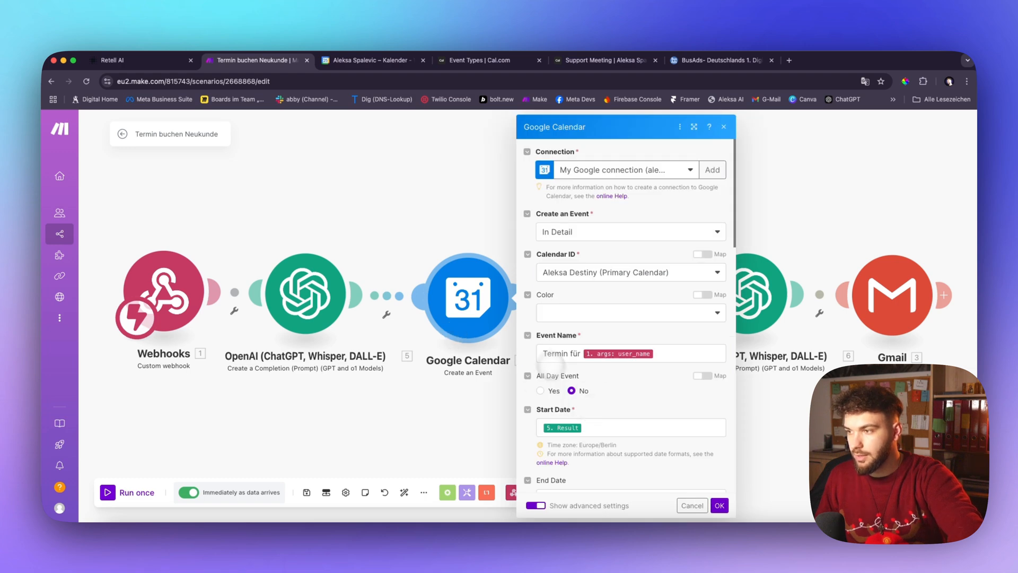
scroll(634, 445, "down", 3)
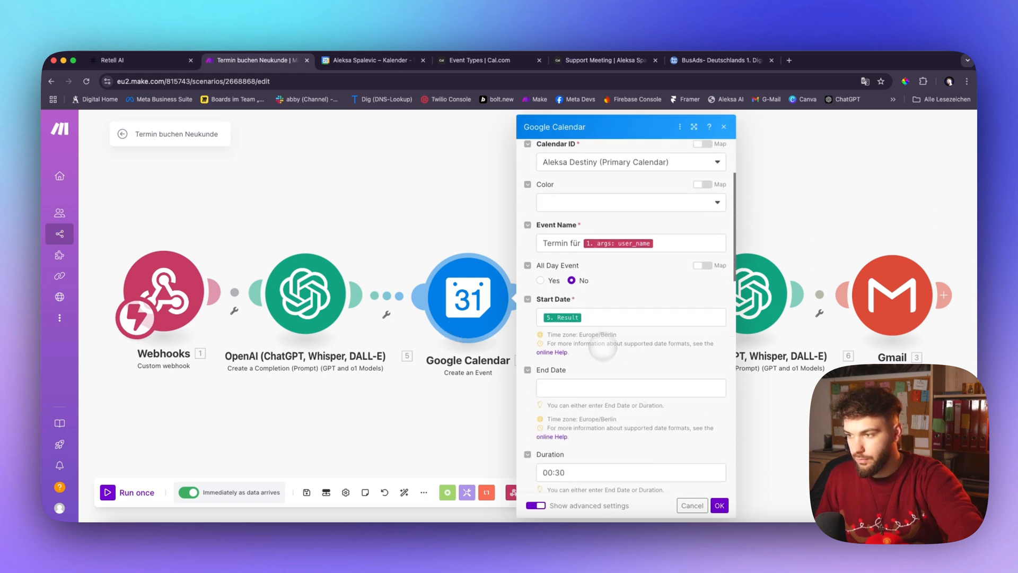
scroll(589, 321, "down", 6)
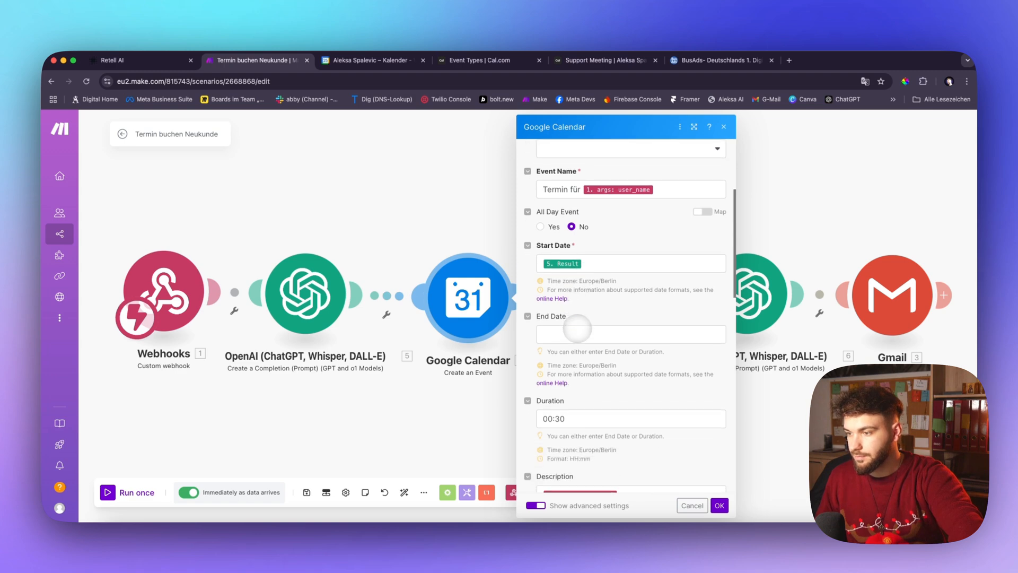
scroll(560, 231, "up", 5)
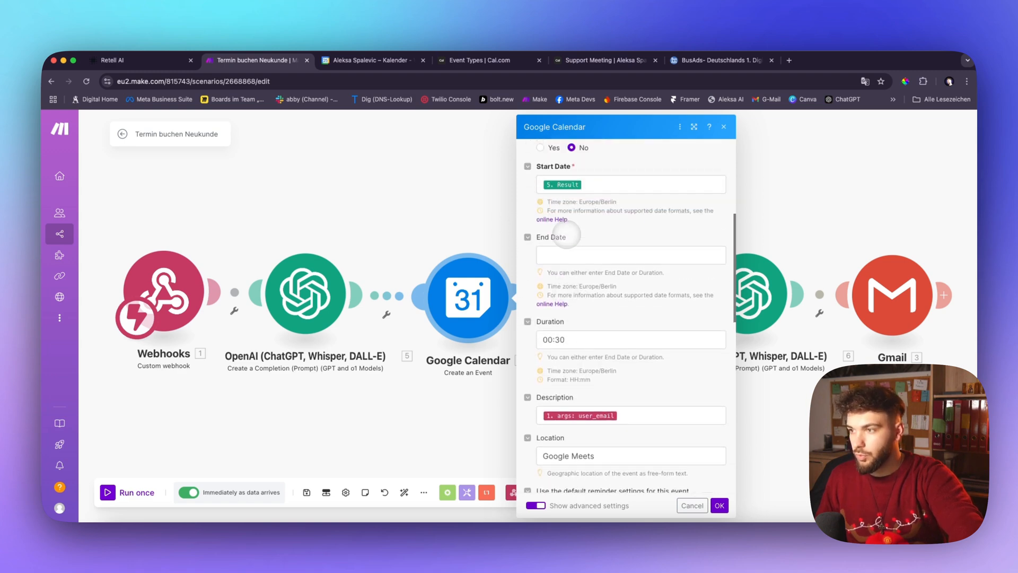
scroll(573, 260, "down", 3)
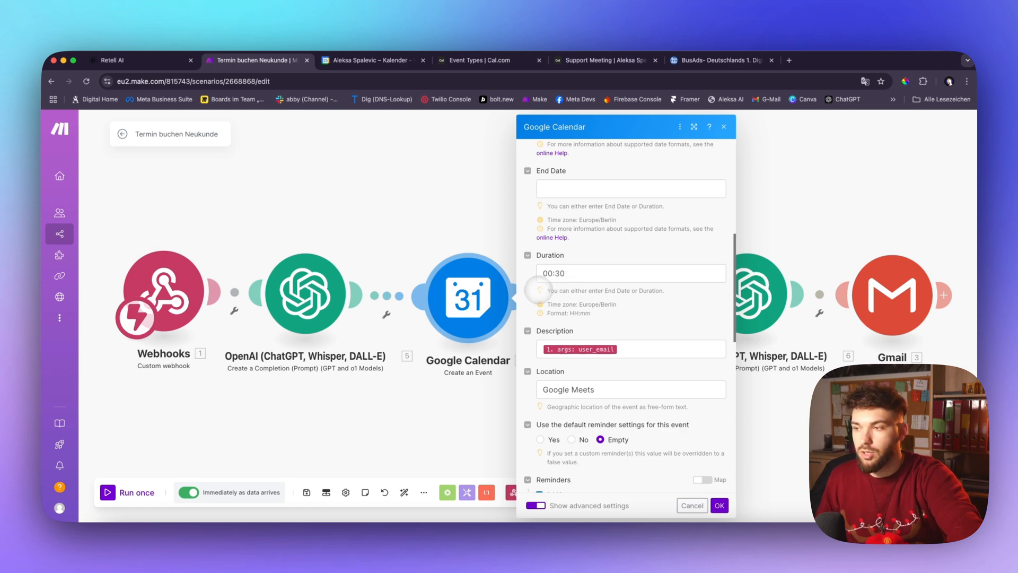
scroll(587, 254, "up", 6)
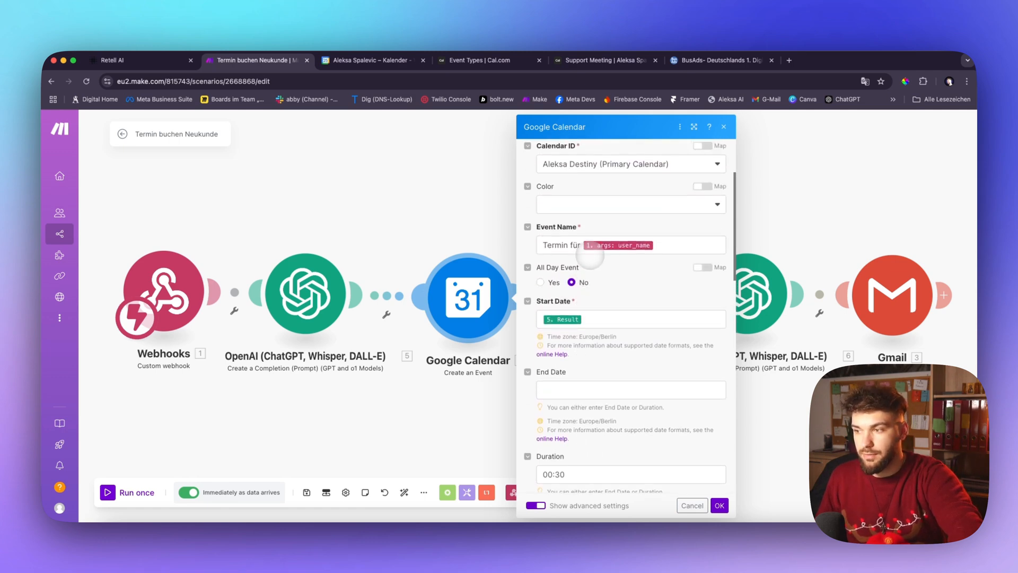
scroll(591, 256, "down", 7)
scroll(587, 325, "up", 4)
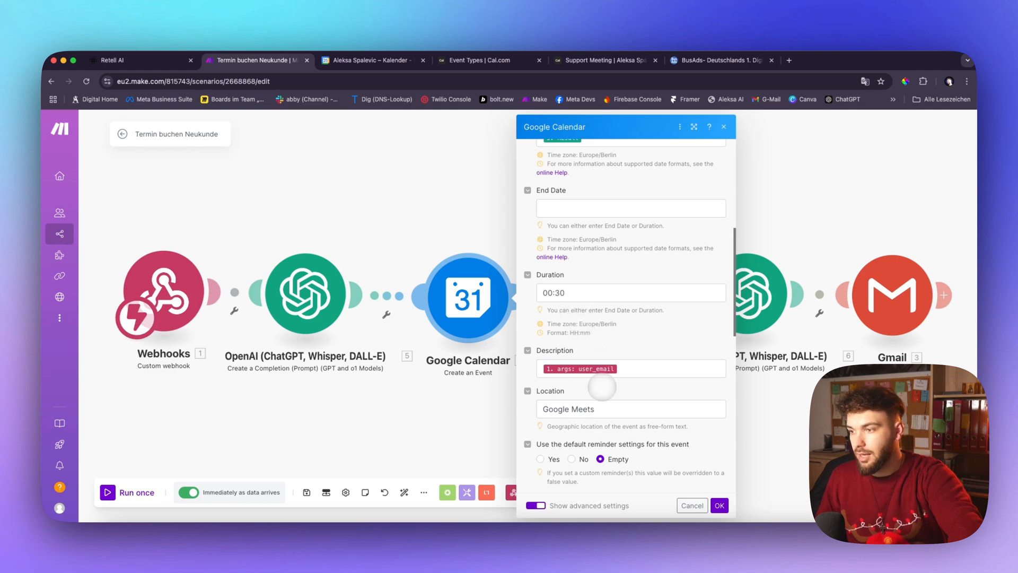
left_click(623, 369)
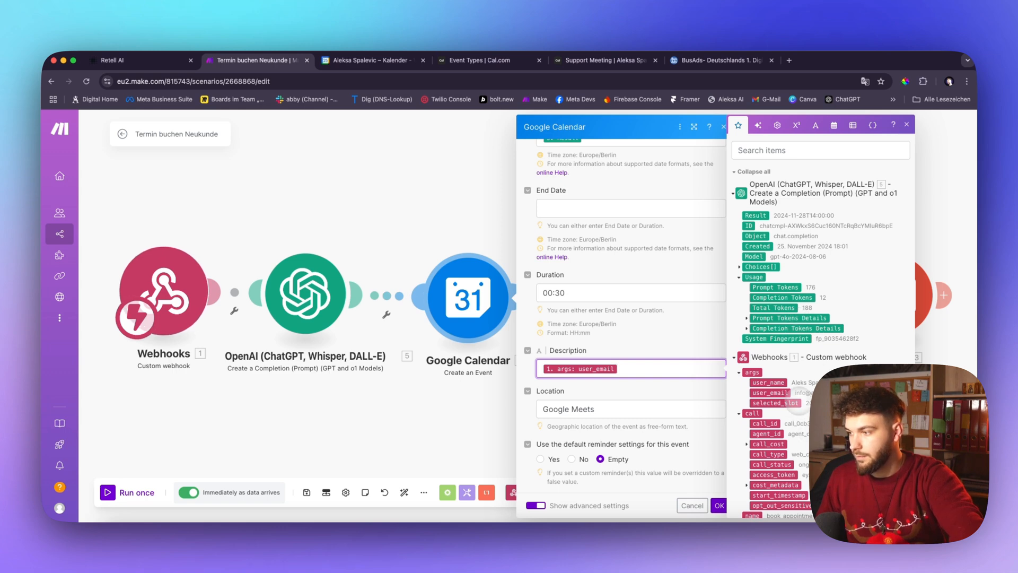
left_click(653, 392)
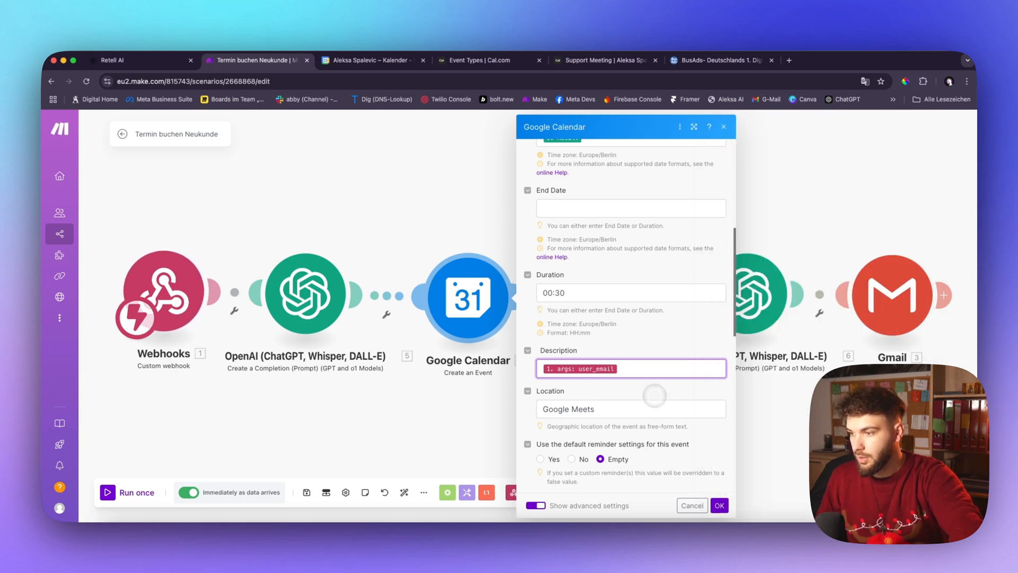
- Review the calendar event's reminders, attendee mappings, visibility, notifications, guest permissions and Google Meet option, and close the module
scroll(642, 461, "down", 3)
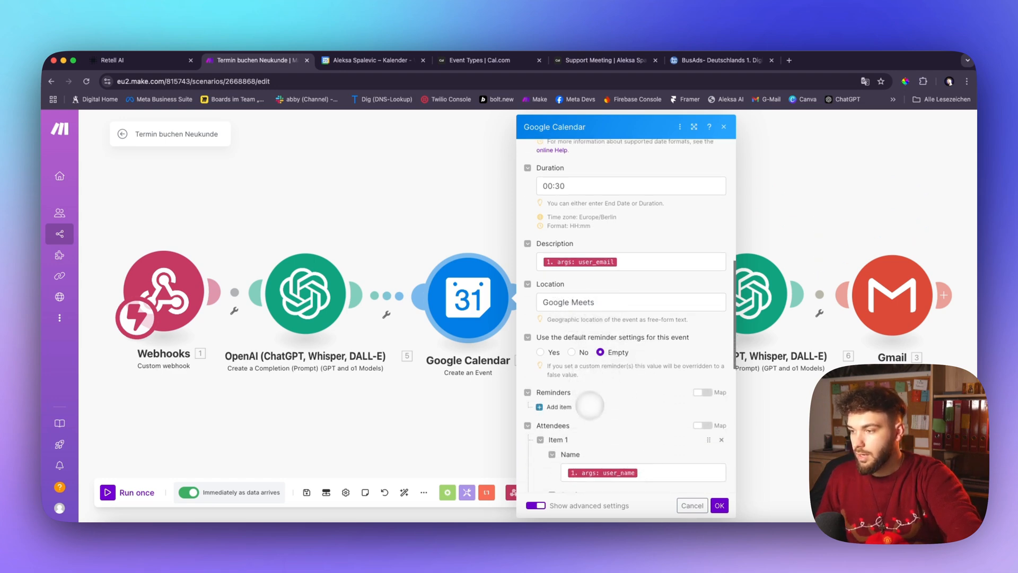
scroll(589, 408, "down", 3)
scroll(594, 418, "down", 1)
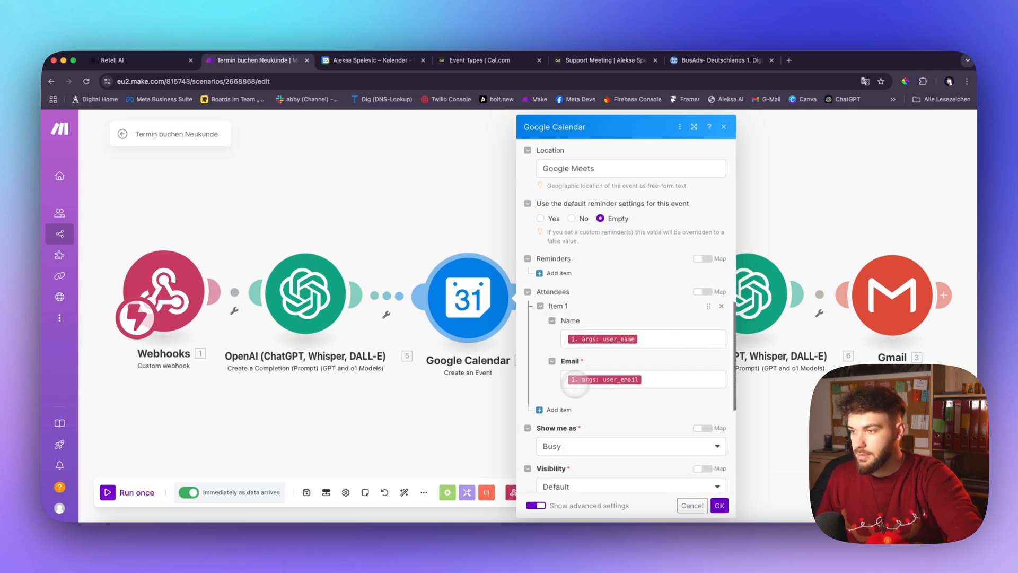
scroll(562, 345, "down", 3)
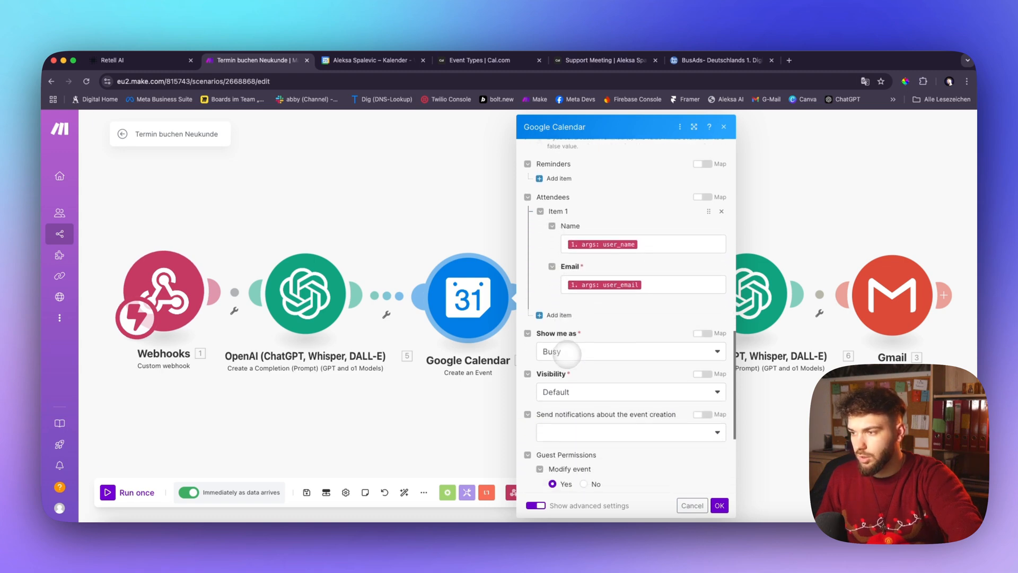
scroll(589, 352, "down", 2)
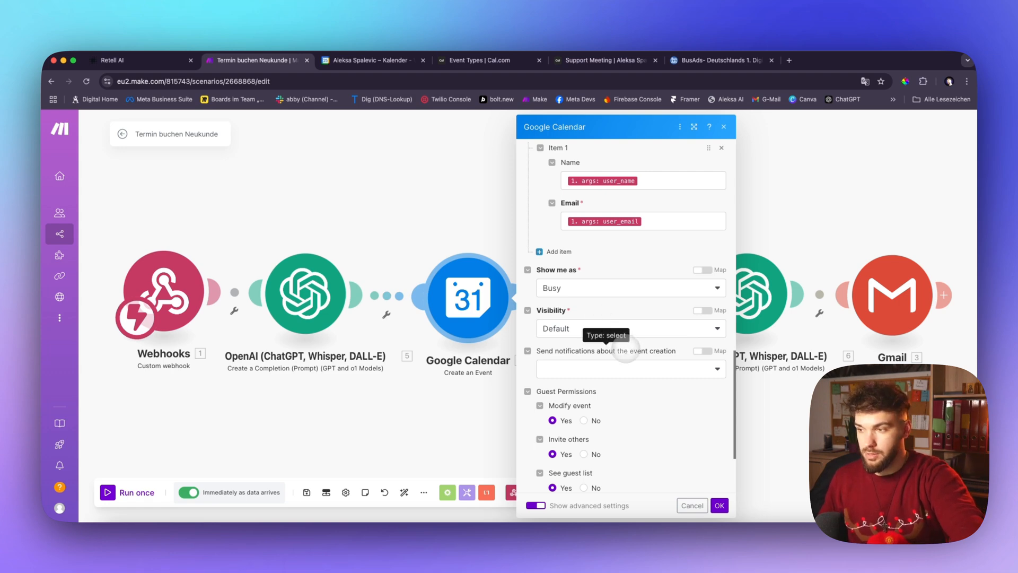
scroll(616, 339, "down", 3)
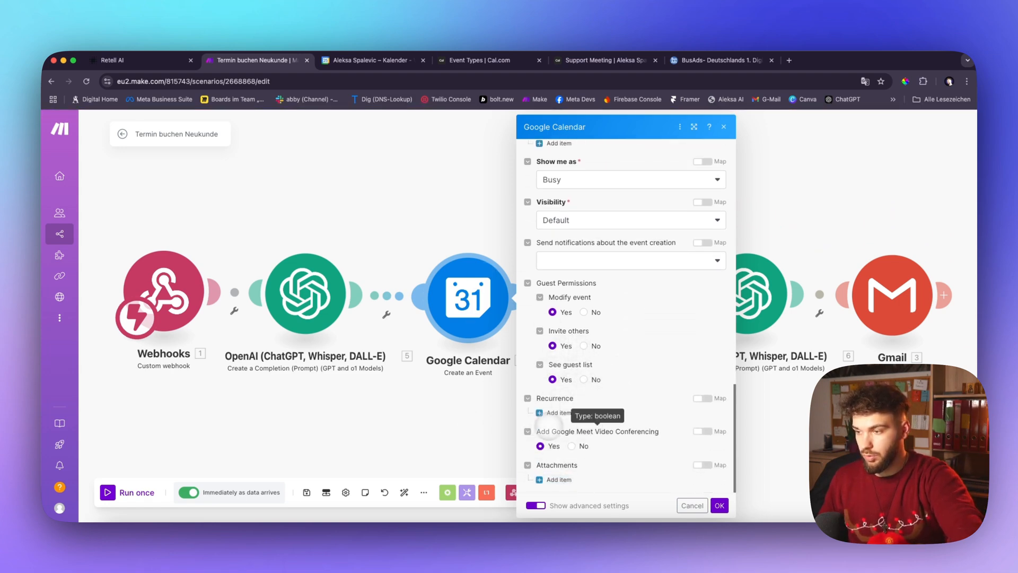
left_click_drag(559, 424, 487, 431)
left_click(487, 432)
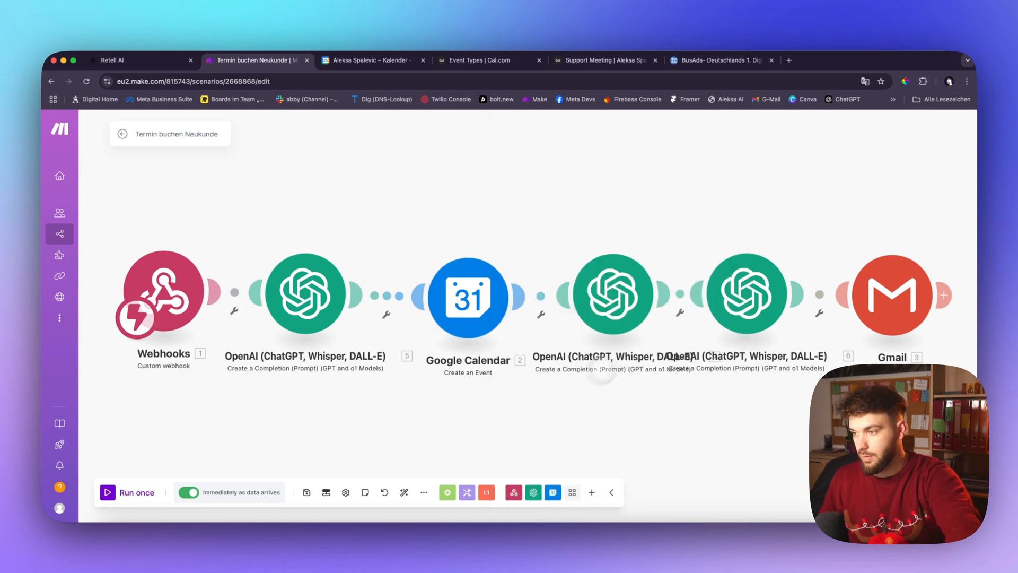
- Look over the OpenAI and Gmail modules that follow Google Calendar in the scenario
scroll(602, 373, "right", 5)
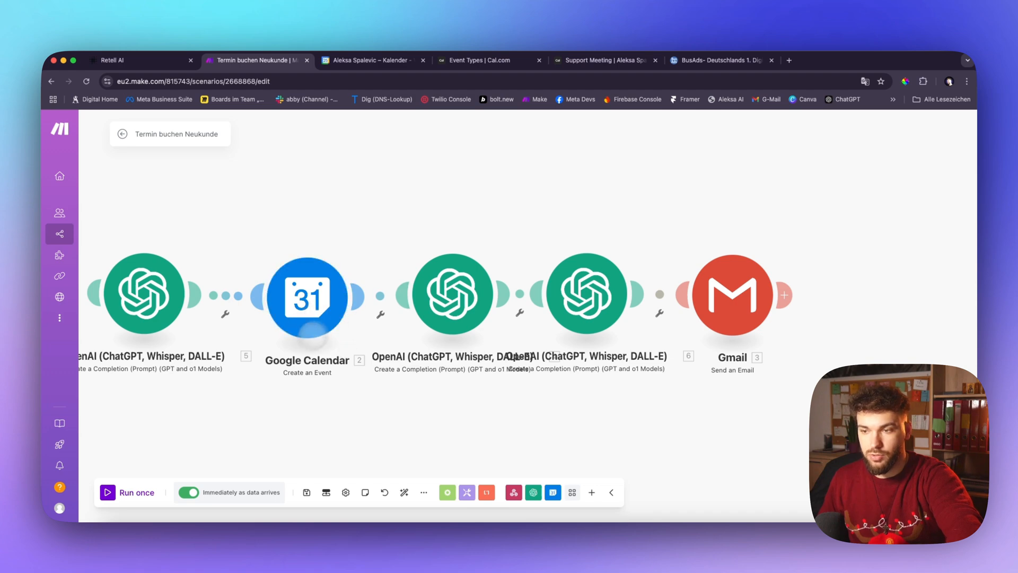
scroll(313, 330, "left", 2)
scroll(313, 330, "right", 5)
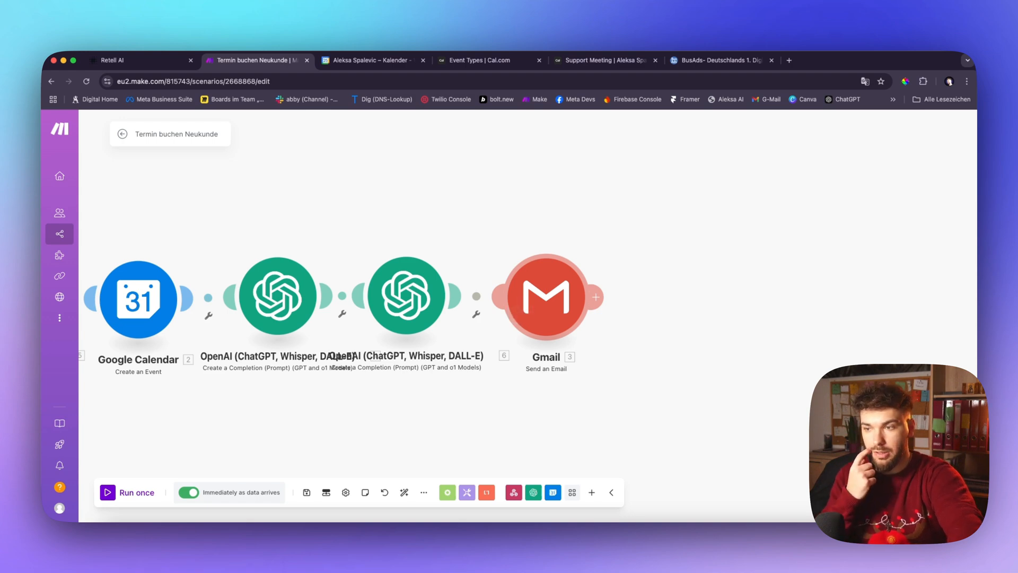
- Open the OpenAI module after Google Calendar and review its confirmation email prompt, including the user name, start time and meeting link mappings
left_click(313, 295)
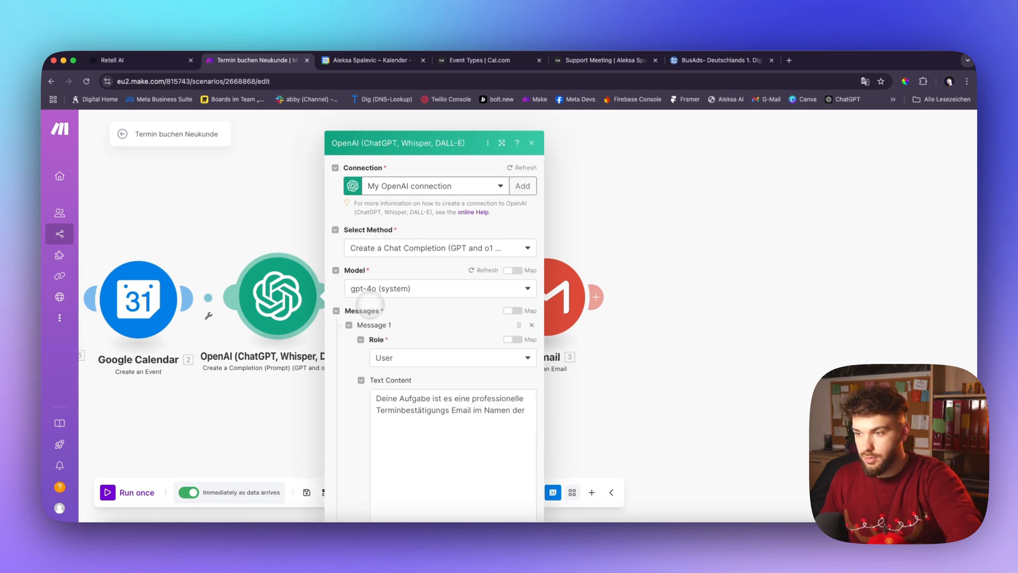
scroll(385, 344, "down", 1)
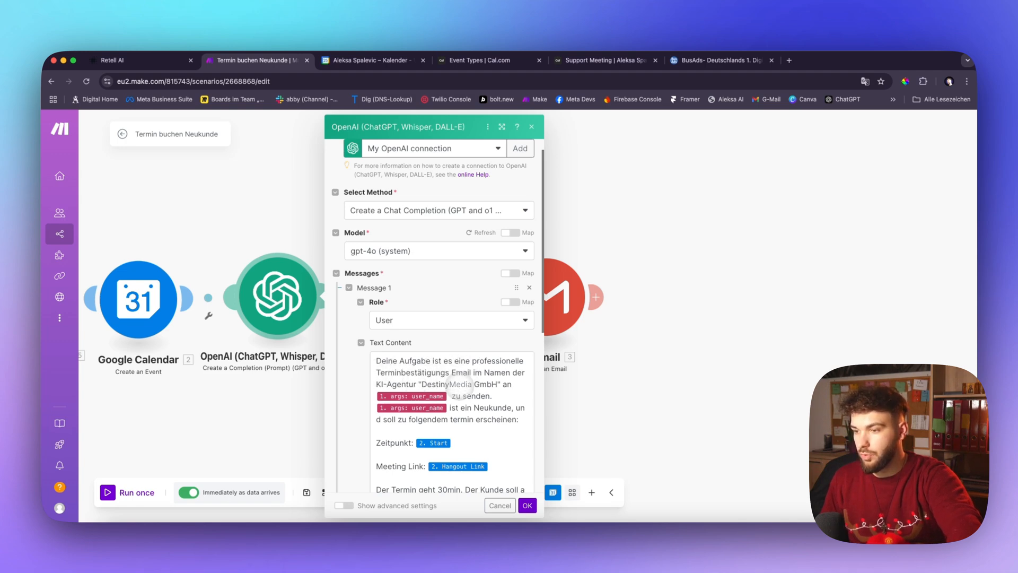
scroll(460, 387, "down", 1)
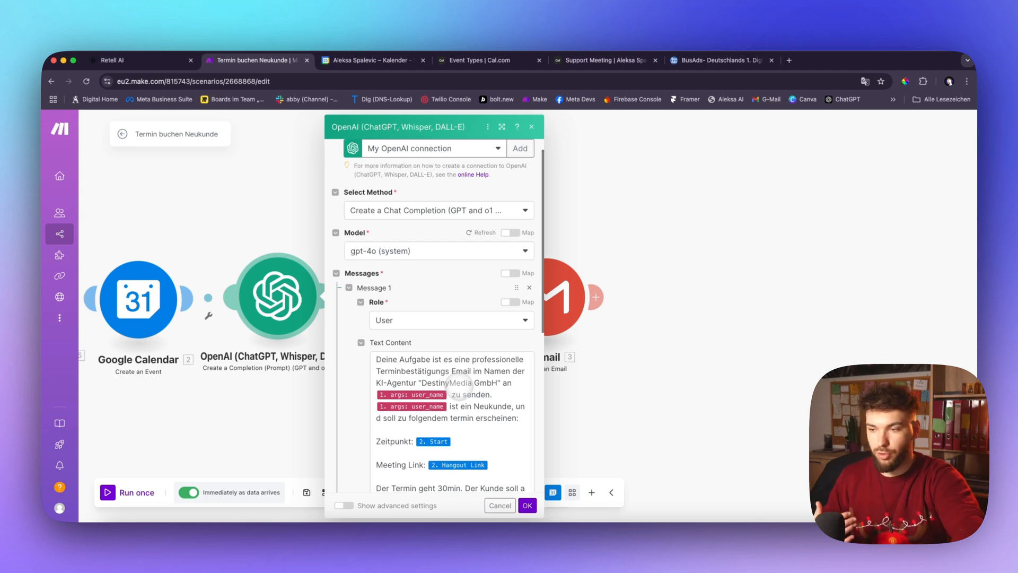
scroll(467, 393, "down", 5)
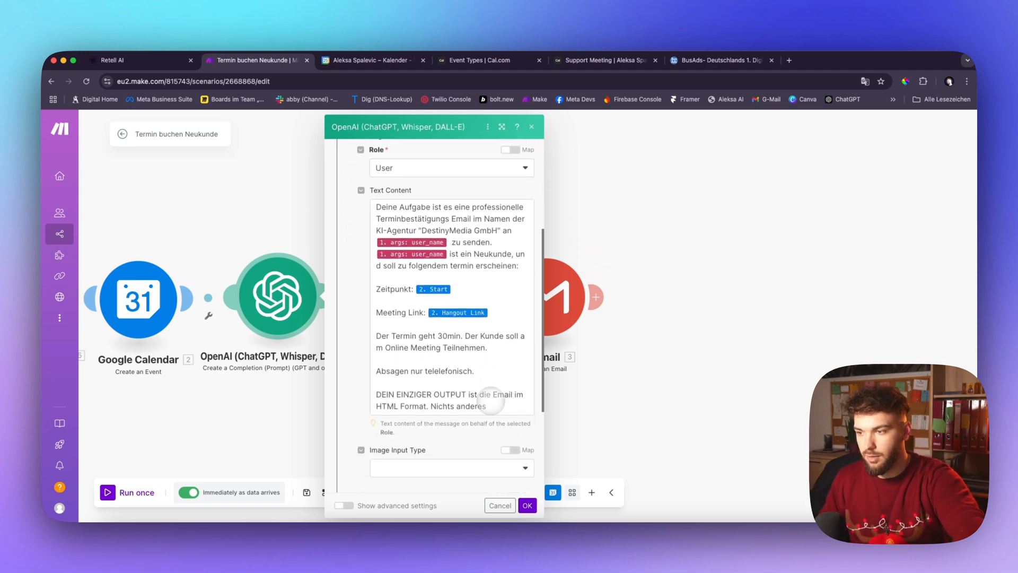
scroll(491, 401, "down", 3)
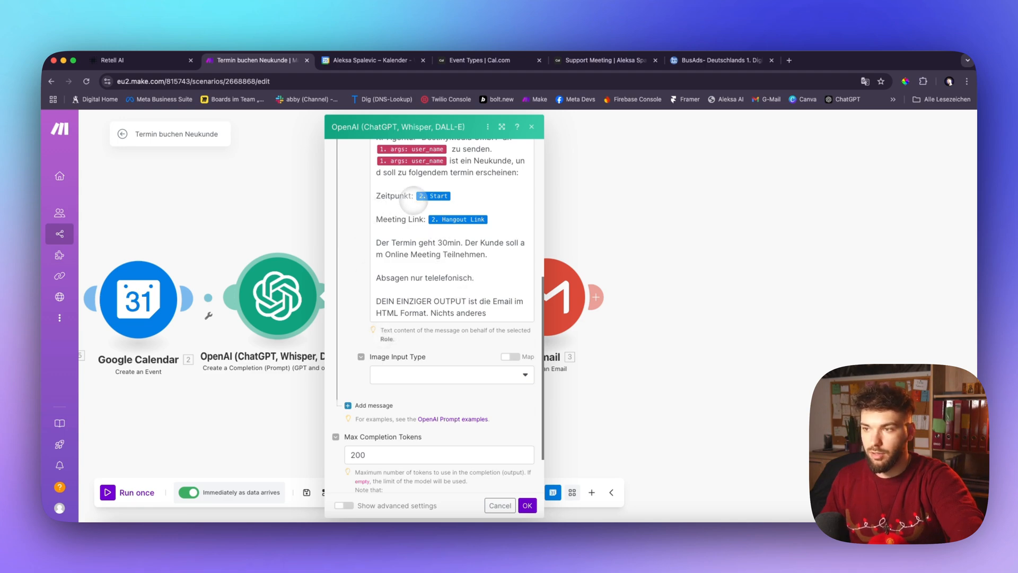
left_click(424, 206)
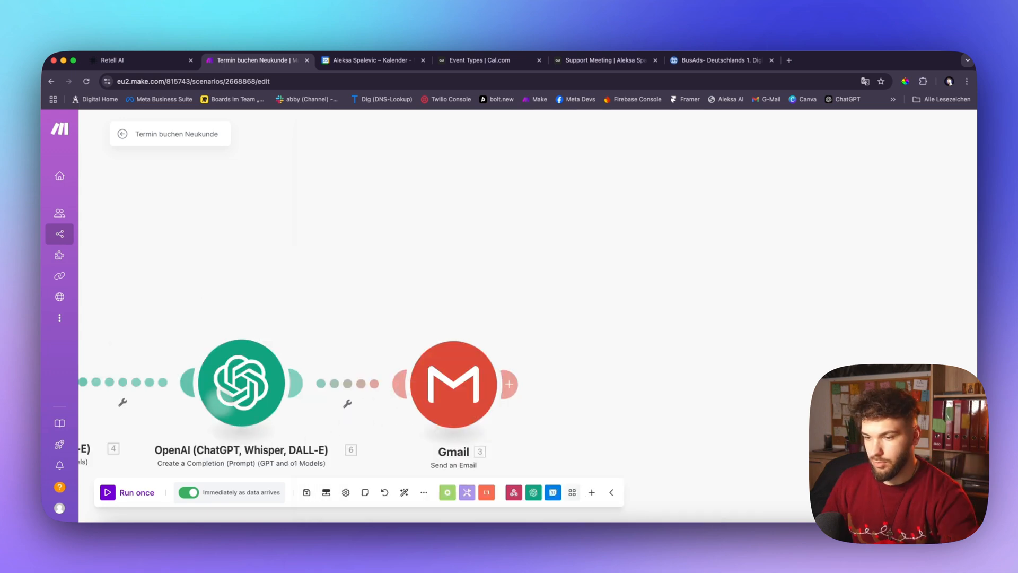
- Open the Gmail module, review the recipient, subject and content mappings of the confirmation email, and close the module
left_click(419, 406)
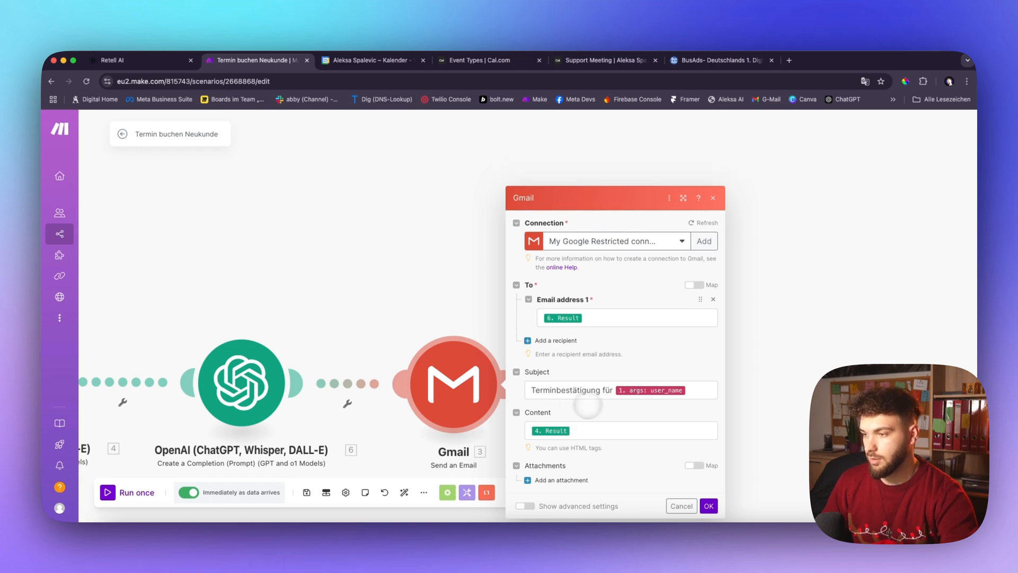
left_click(530, 390)
left_click_drag(536, 390, 601, 398)
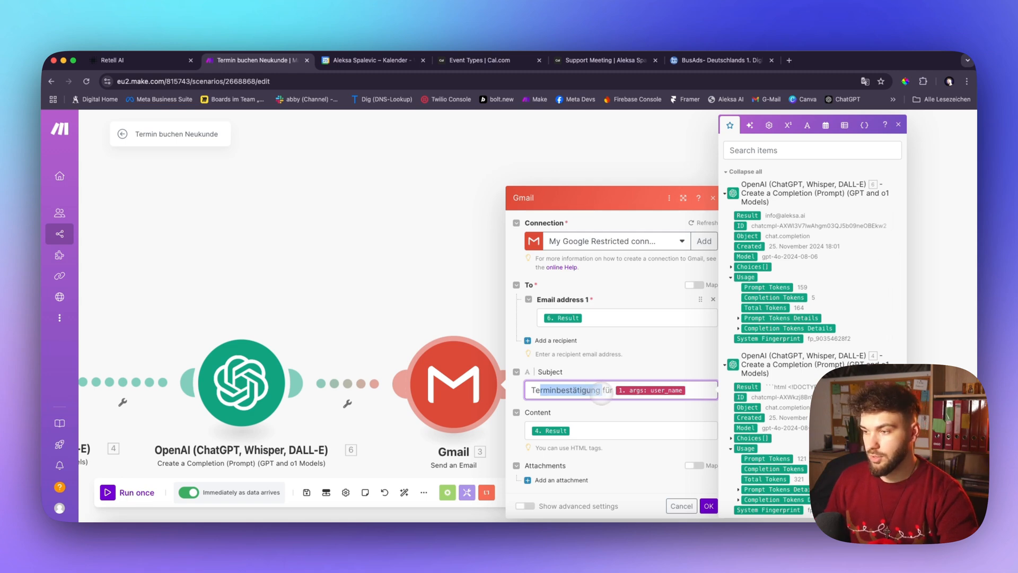
left_click(602, 397)
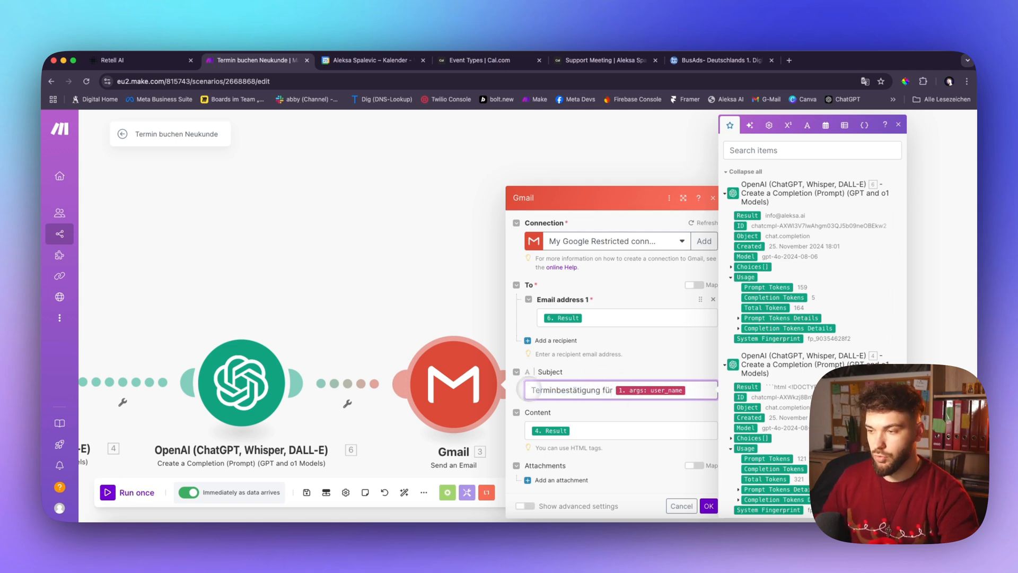
left_click_drag(533, 390, 583, 390)
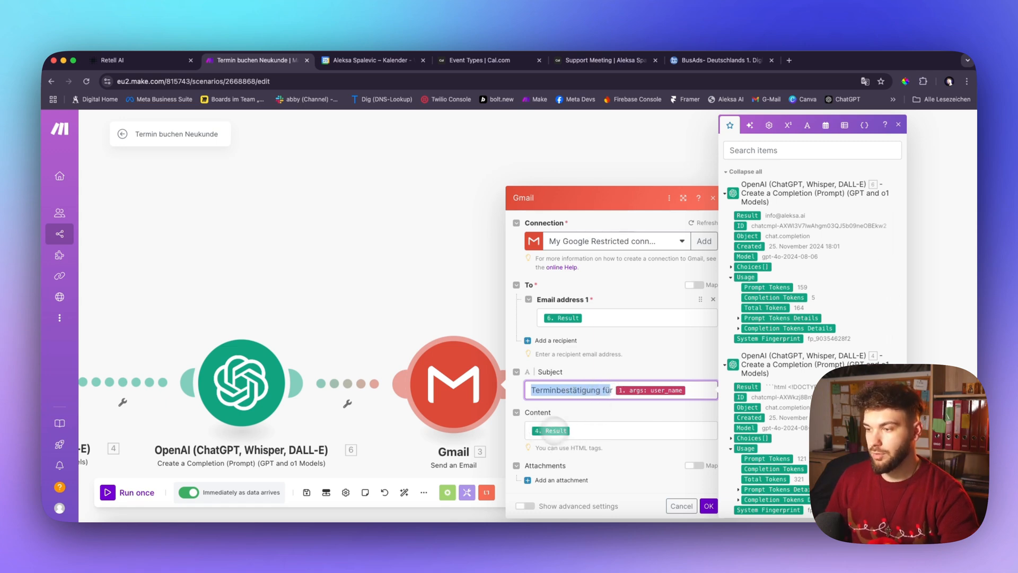
left_click(584, 436)
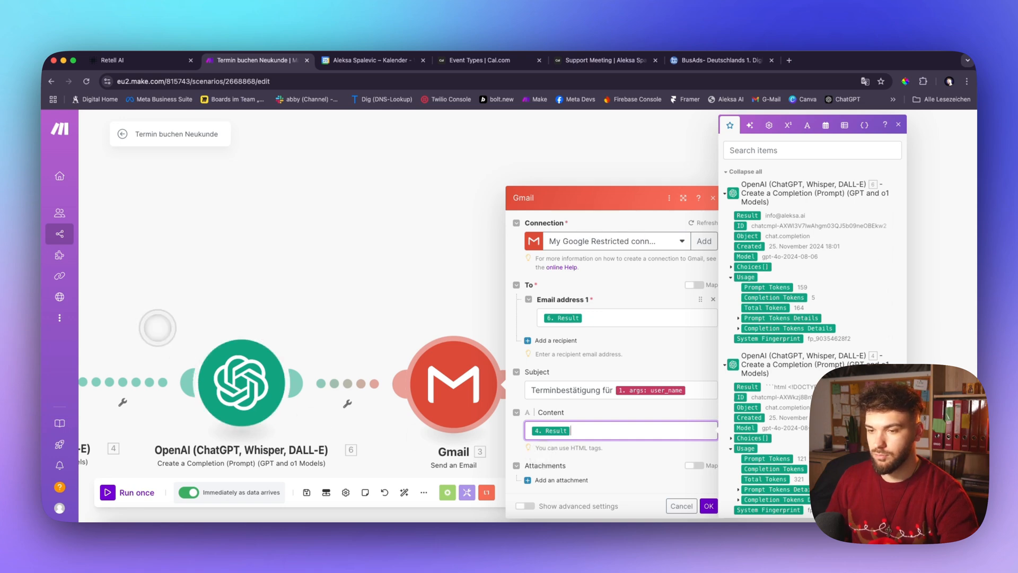
left_click(156, 326)
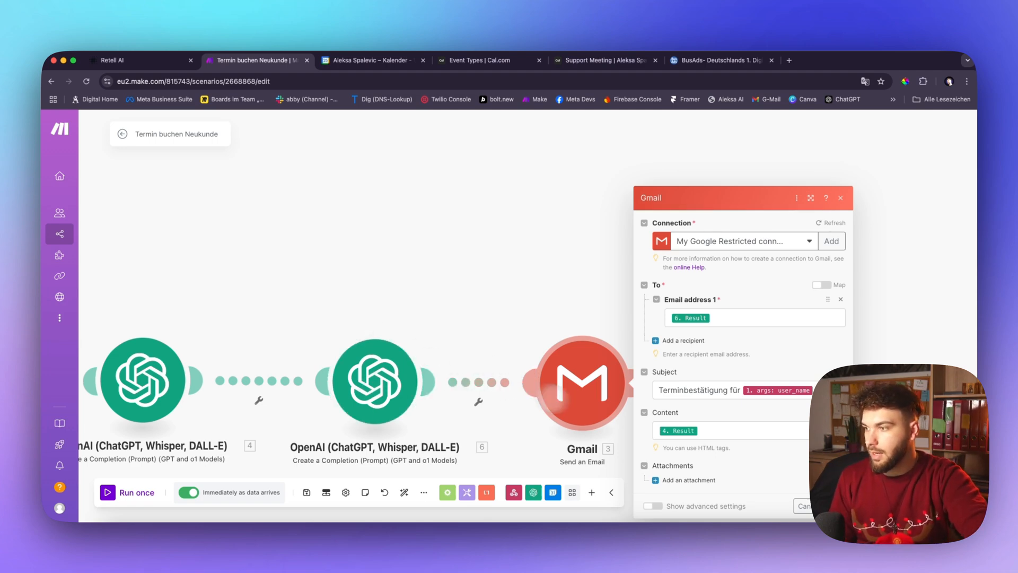
left_click(515, 218)
- Look over the complete booking scenario from Webhooks to Gmail, and switch to the agent's state diagram in Retell AI
scroll(536, 325, "down", 5)
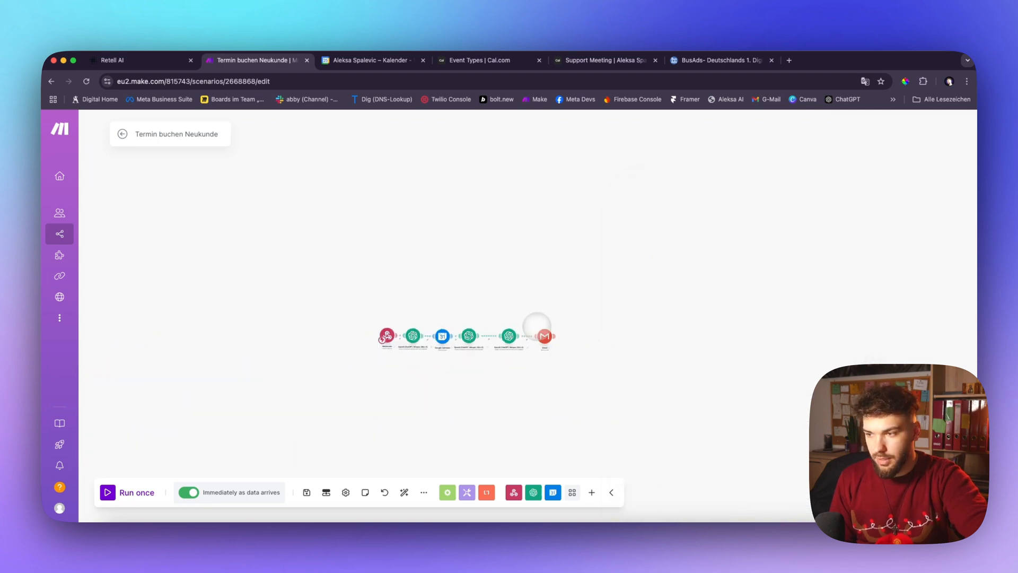
scroll(526, 312, "up", 6)
scroll(436, 326, "down", 4)
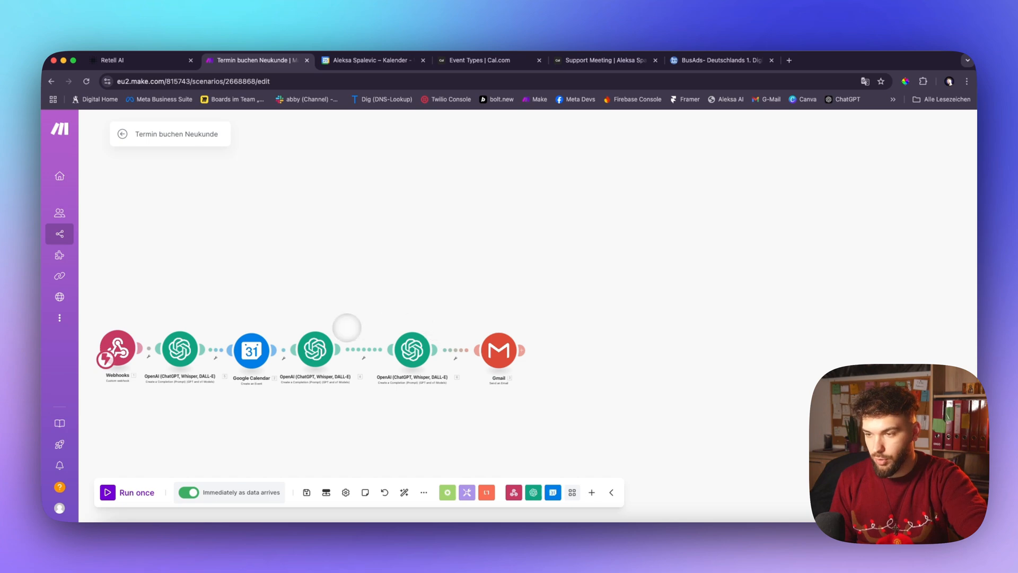
scroll(346, 328, "up", 1)
scroll(346, 327, "down", 1)
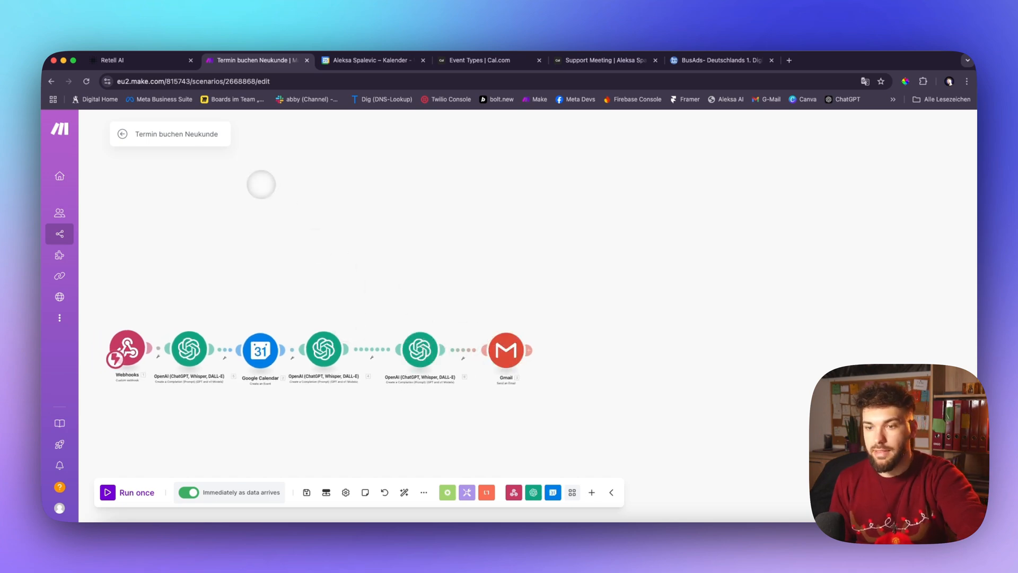
left_click(159, 60)
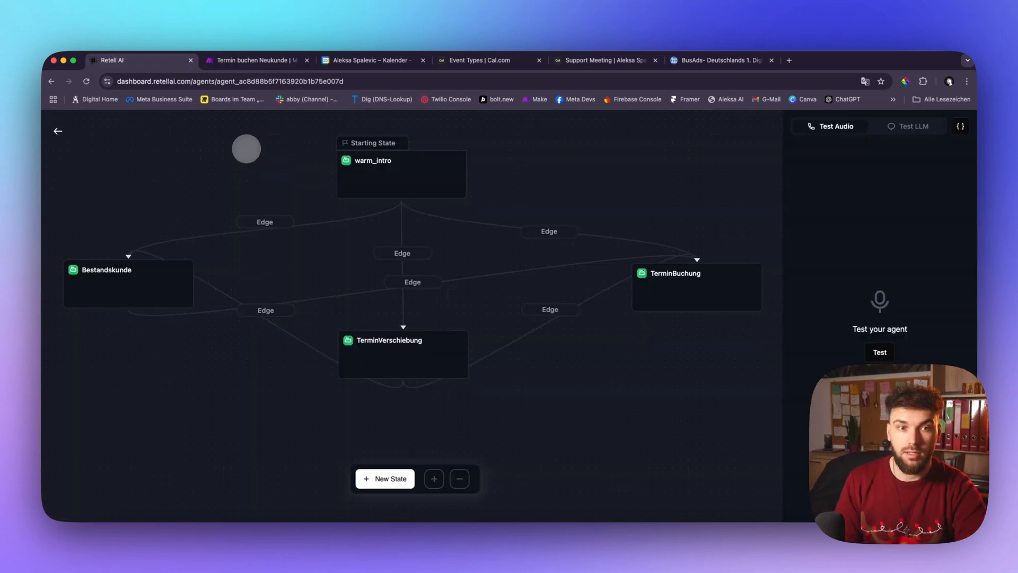